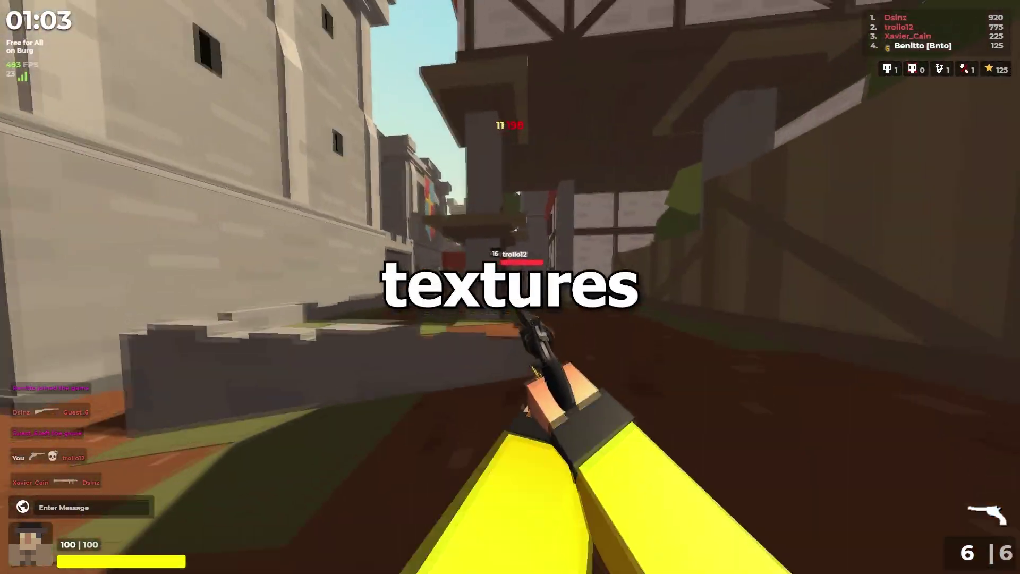
# Step: Shoot enemies on Burg in Free for All, then reload the revolver
pyautogui.click(510, 287)
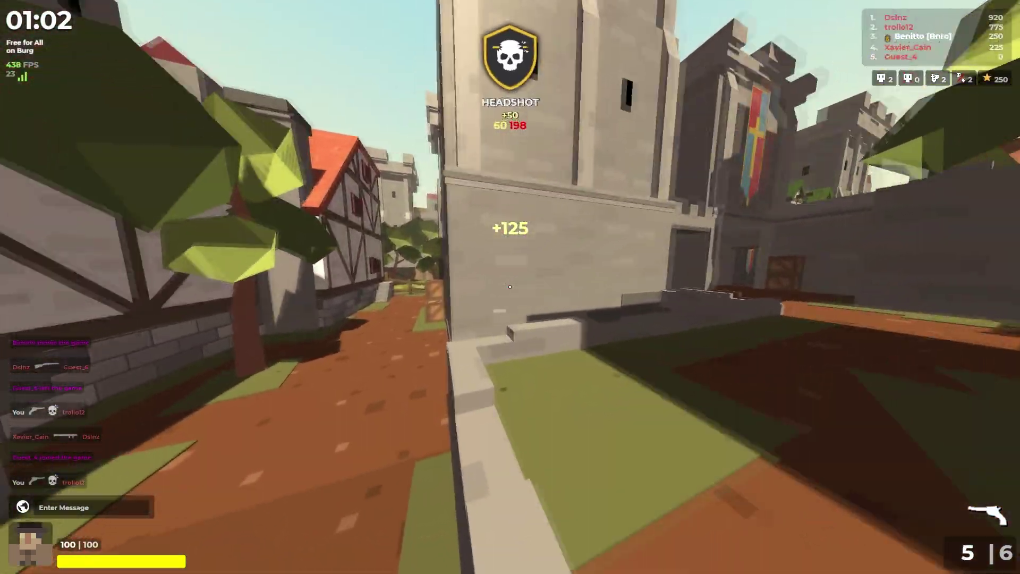
pyautogui.press('r')
pyautogui.press('w')
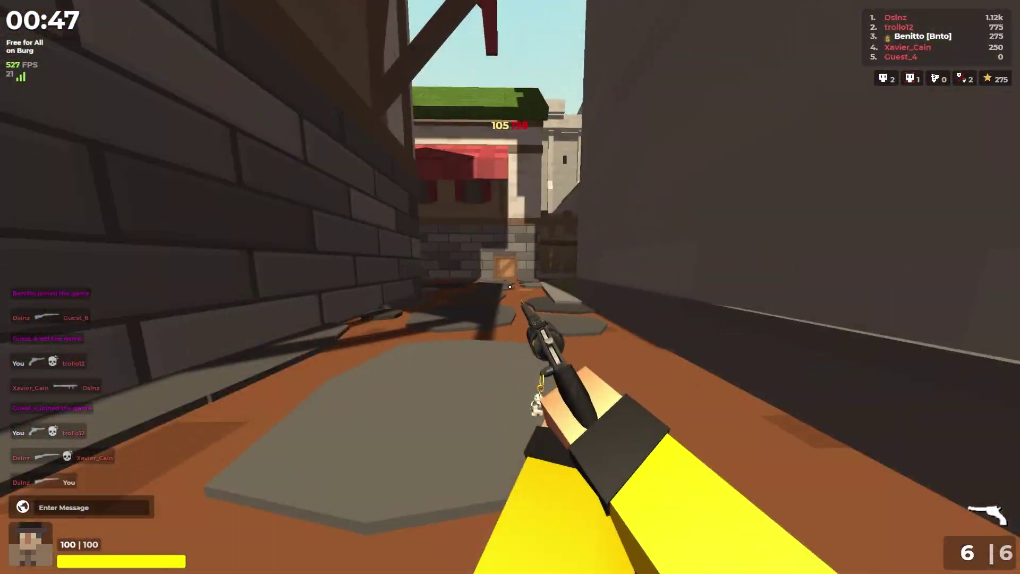
pyautogui.click(510, 287)
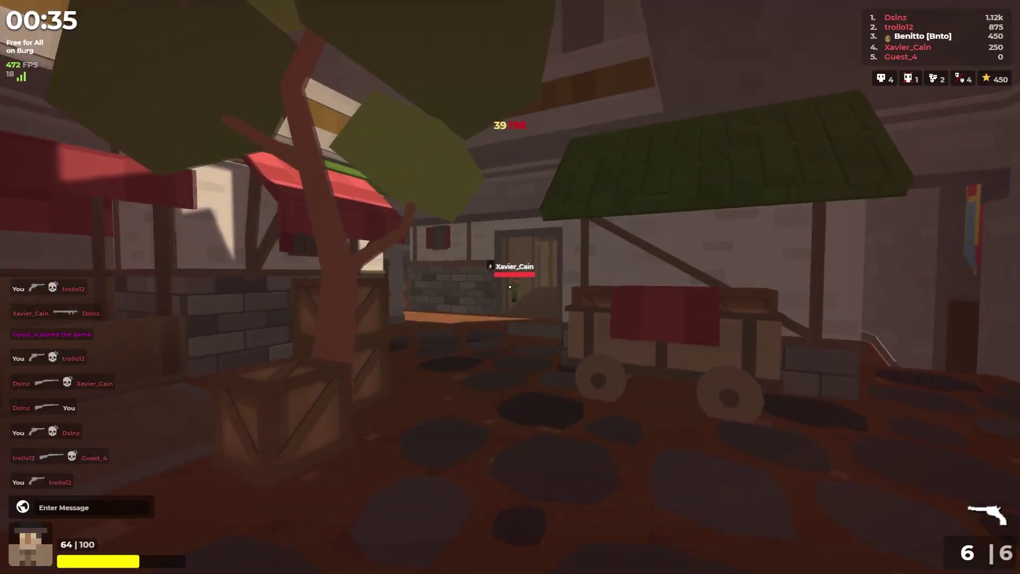
pyautogui.click(510, 287)
pyautogui.click(511, 287)
pyautogui.press('r')
# Step: Push through the alley into the covered structure and shoot that enemy until he dies
pyautogui.press('w')
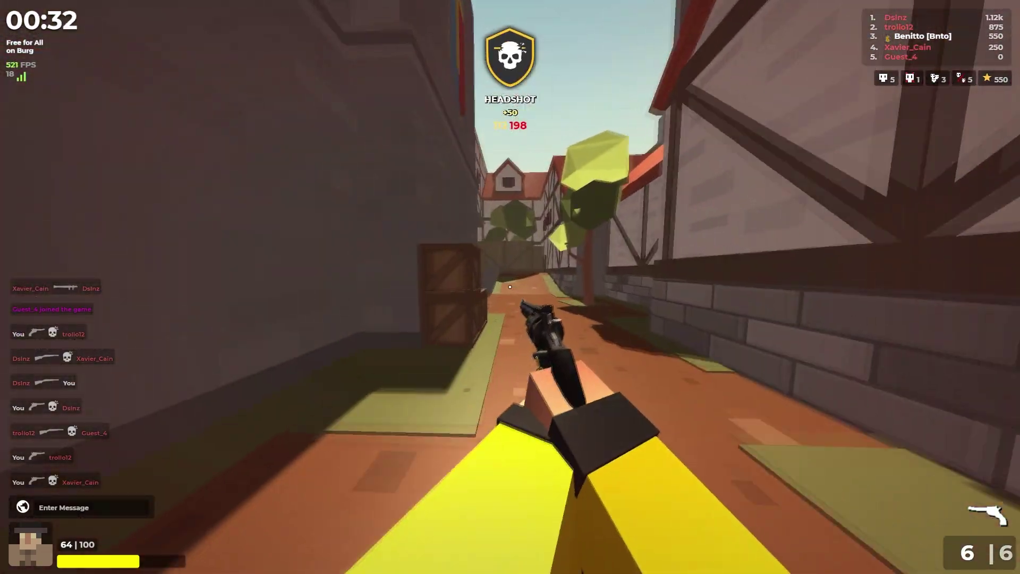
pyautogui.press('w')
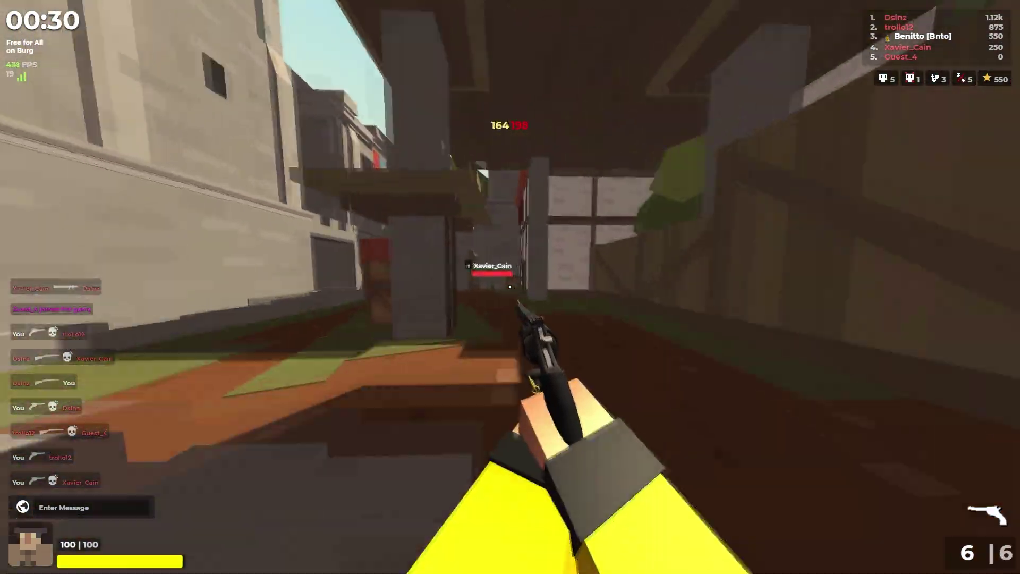
pyautogui.click(510, 286)
pyautogui.click(510, 286)
pyautogui.click(510, 286)
pyautogui.click(510, 287)
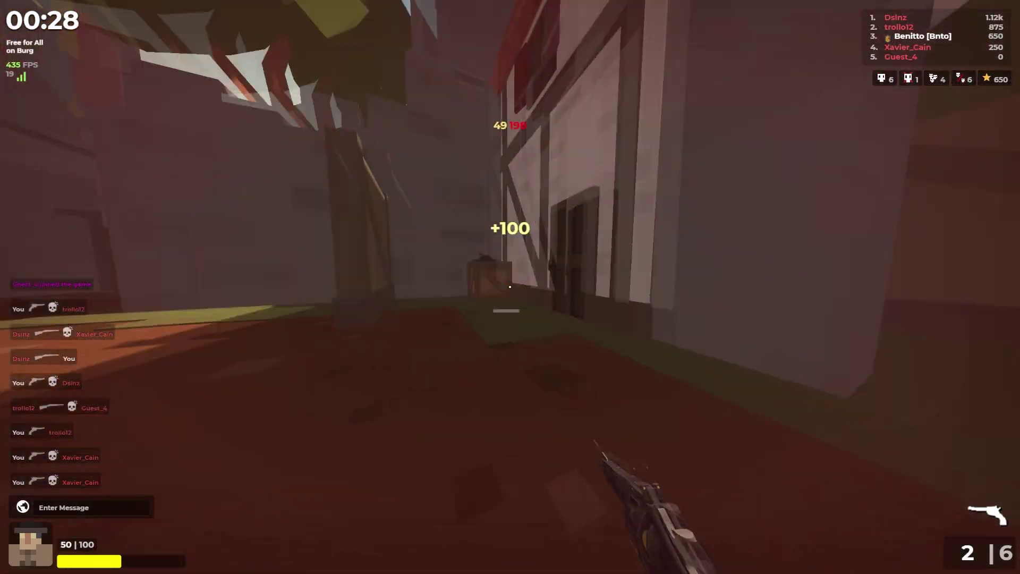
# Step: Open HowToMod > Thumbnail > Adobe_Photoshop_2023 to show its Setup.exe installer
pyautogui.press('r')
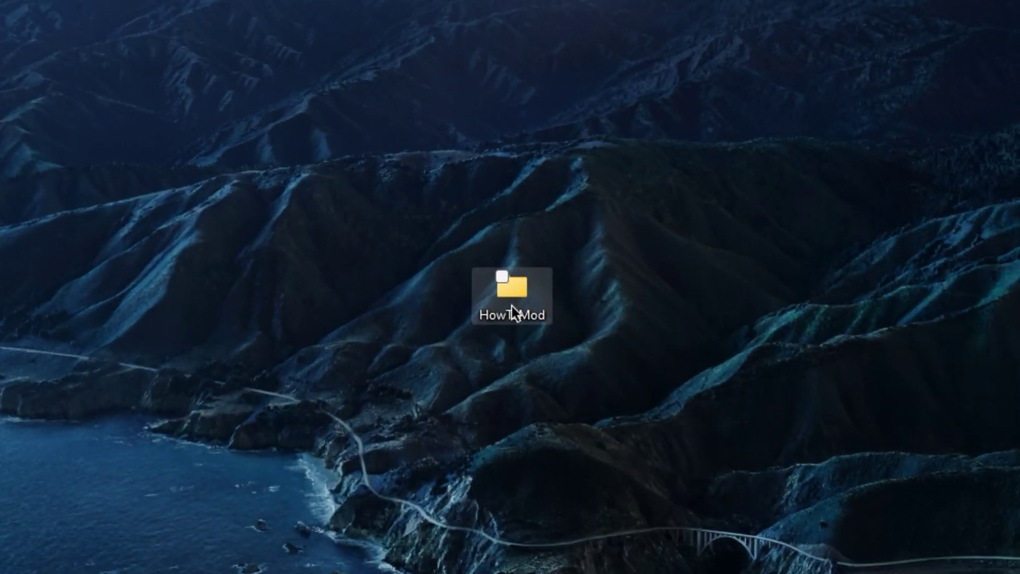
pyautogui.doubleClick(512, 306)
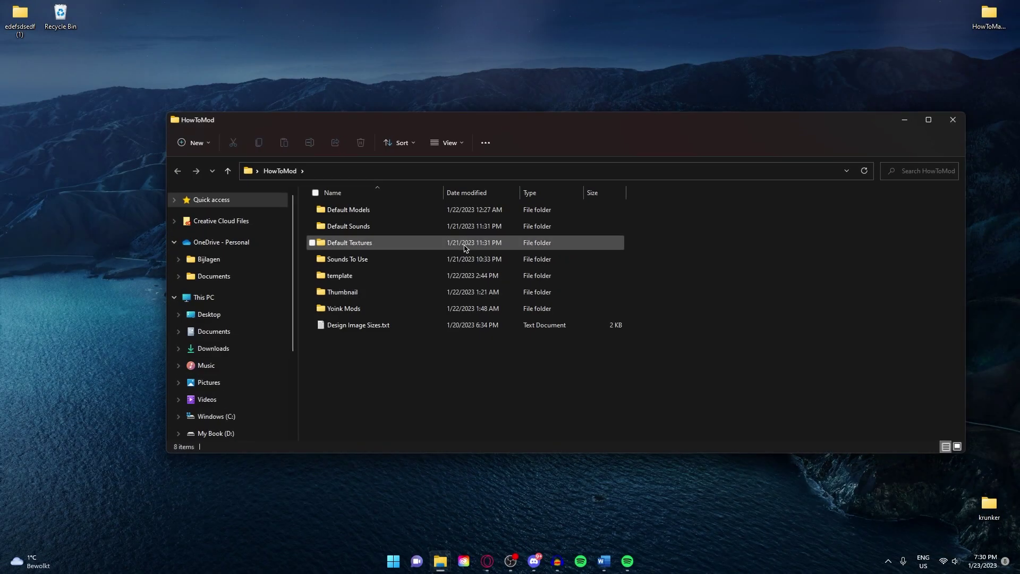
pyautogui.doubleClick(410, 292)
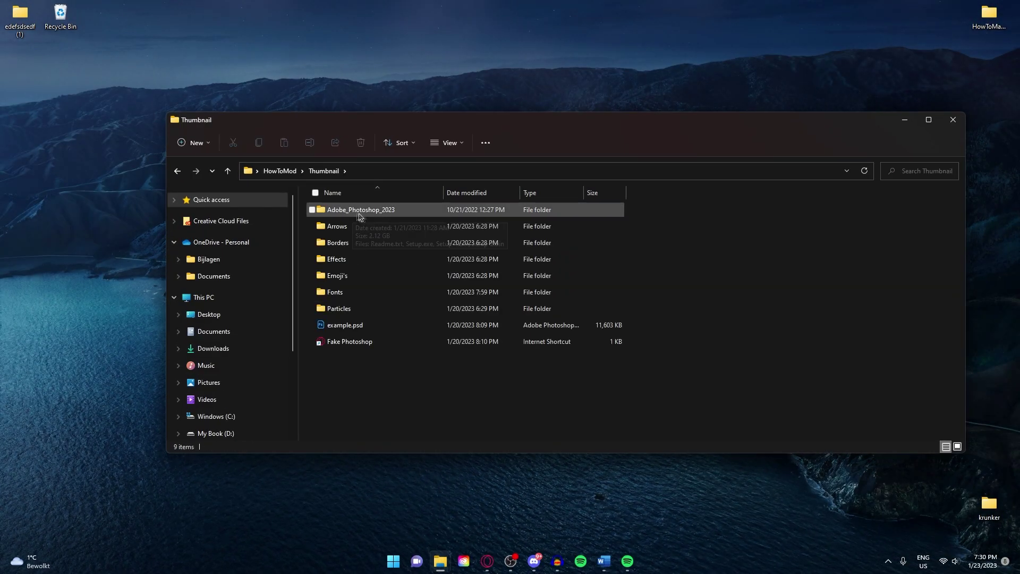
pyautogui.doubleClick(404, 214)
pyautogui.moveTo(422, 230)
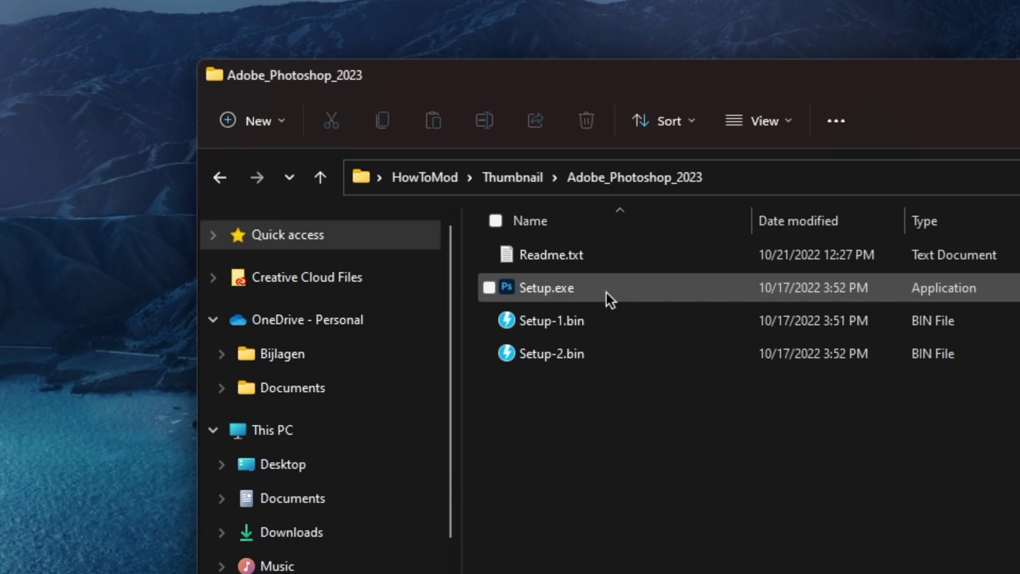
pyautogui.moveTo(371, 228)
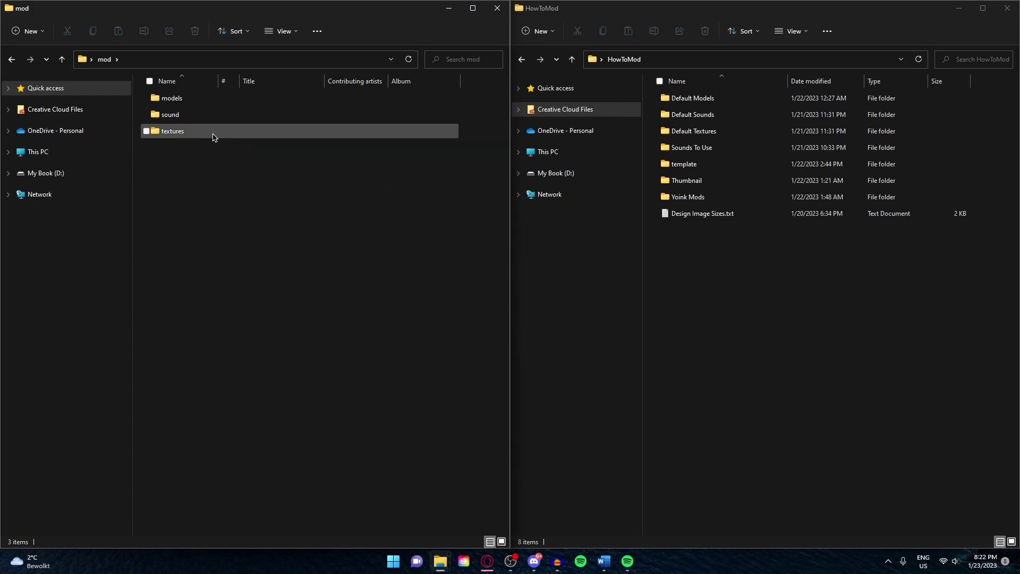
# Step: Show the mod's textures folder beside Default Textures and view the three attach textures
pyautogui.doubleClick(213, 137)
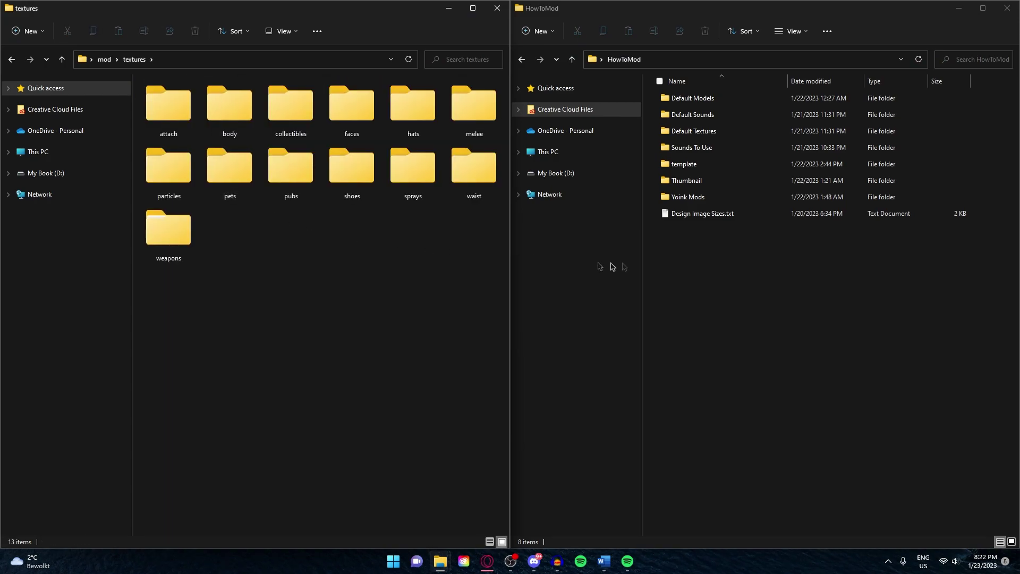
pyautogui.doubleClick(786, 131)
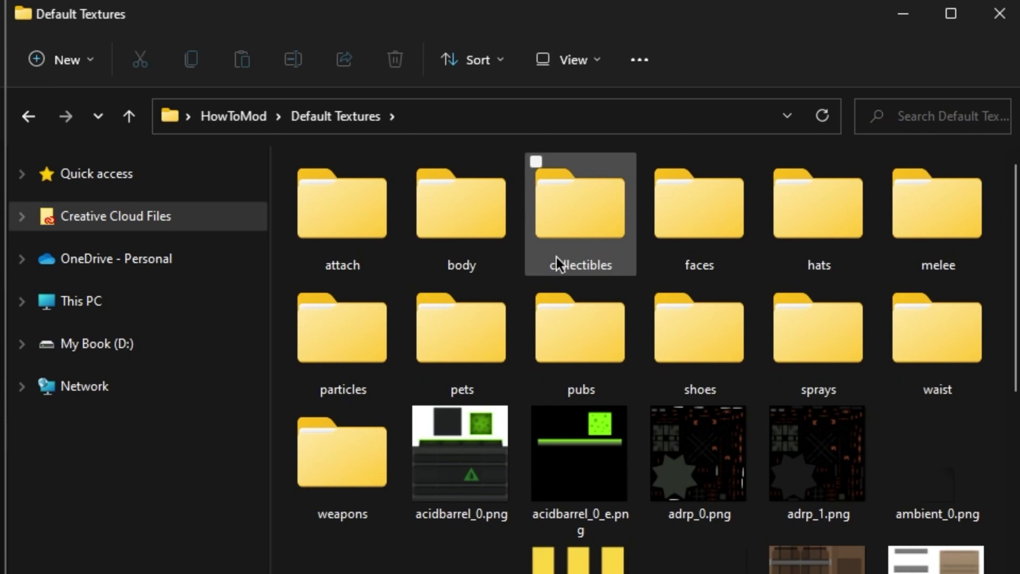
pyautogui.moveTo(292, 151)
pyautogui.mouseDown()
pyautogui.moveTo(609, 285)
pyautogui.moveTo(858, 330)
pyautogui.moveTo(941, 330)
pyautogui.mouseUp()
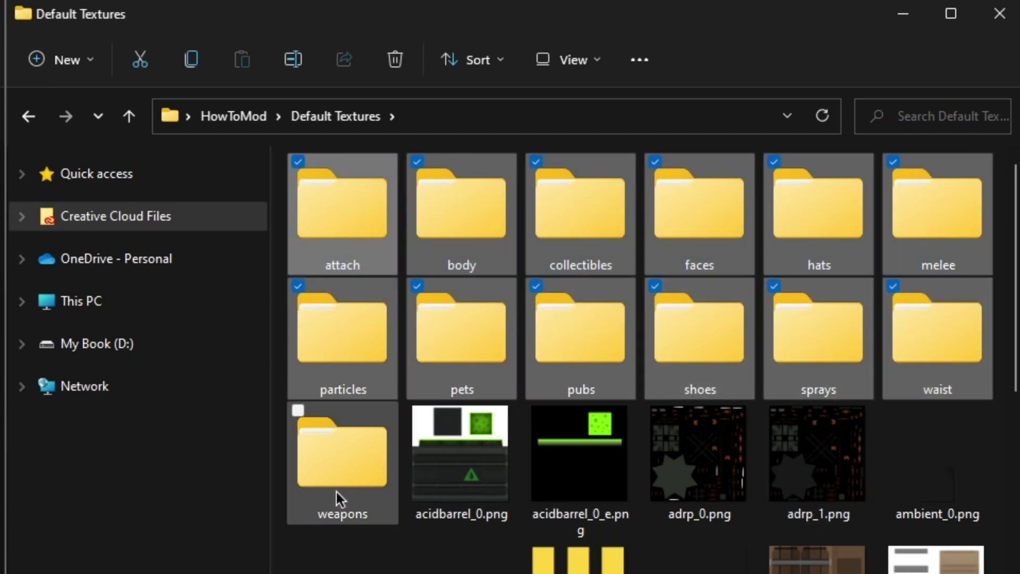
pyautogui.click(343, 228)
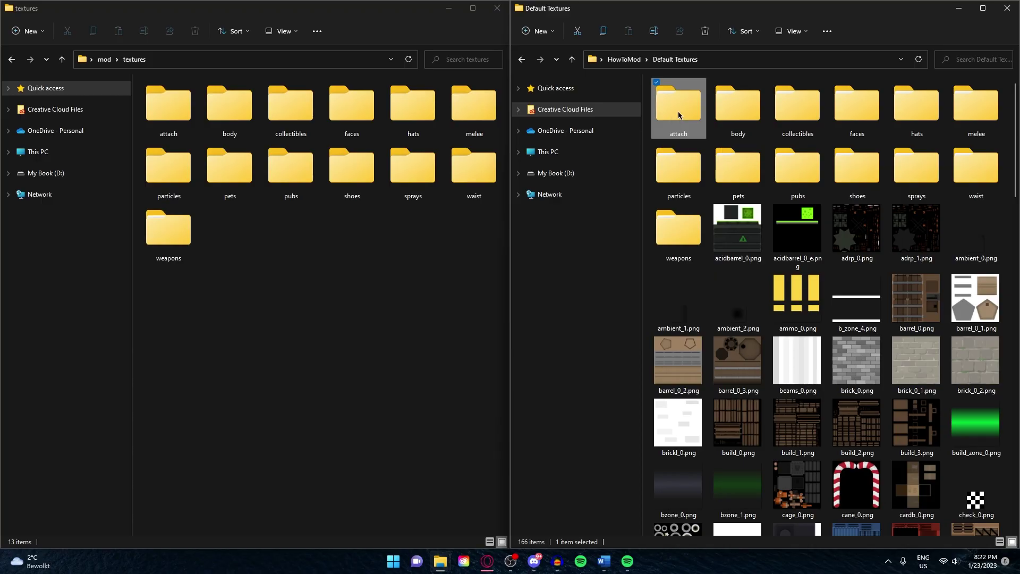
pyautogui.doubleClick(678, 114)
pyautogui.moveTo(811, 174); pyautogui.dragTo(678, 127)
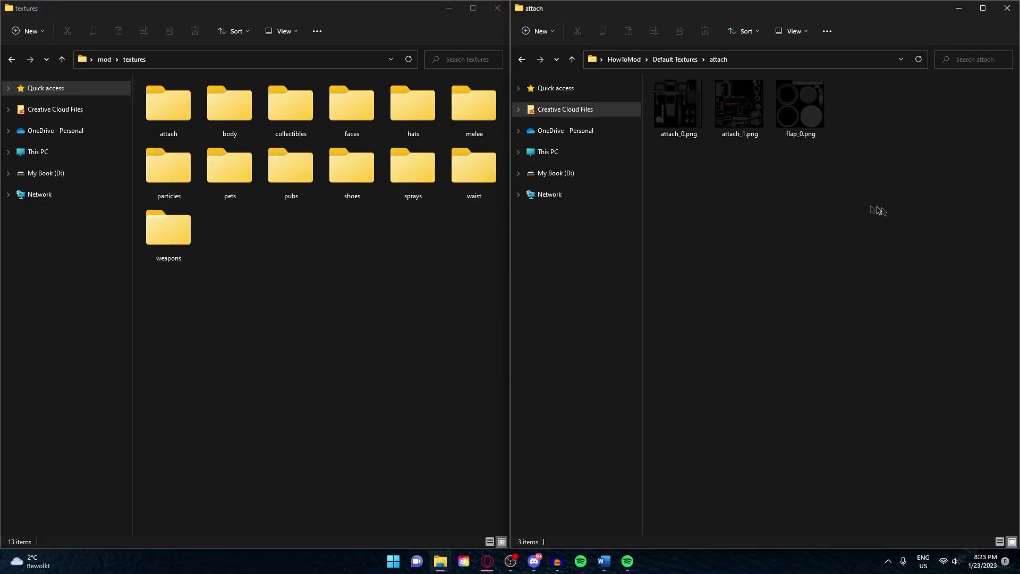
# Step: Browse the default body textures down to body_25.png
pyautogui.click(674, 59)
pyautogui.click(754, 121)
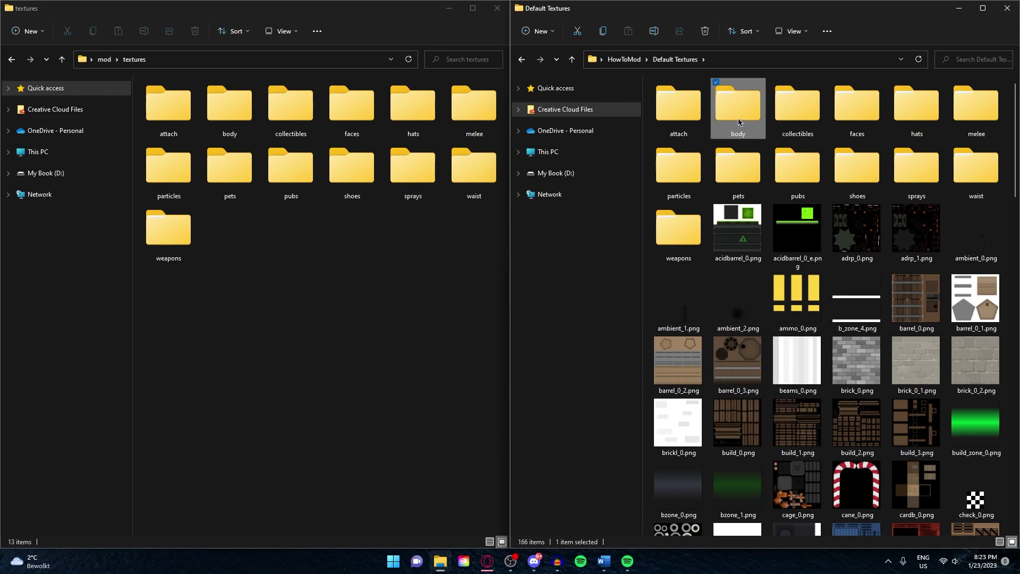
pyautogui.doubleClick(745, 124)
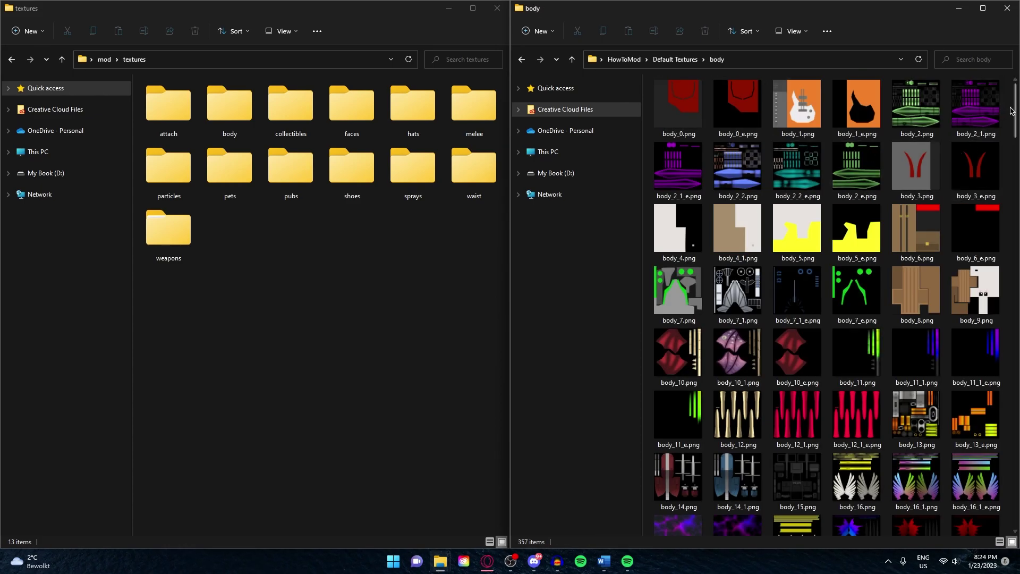
pyautogui.moveTo(1016, 130); pyautogui.dragTo(1015, 162)
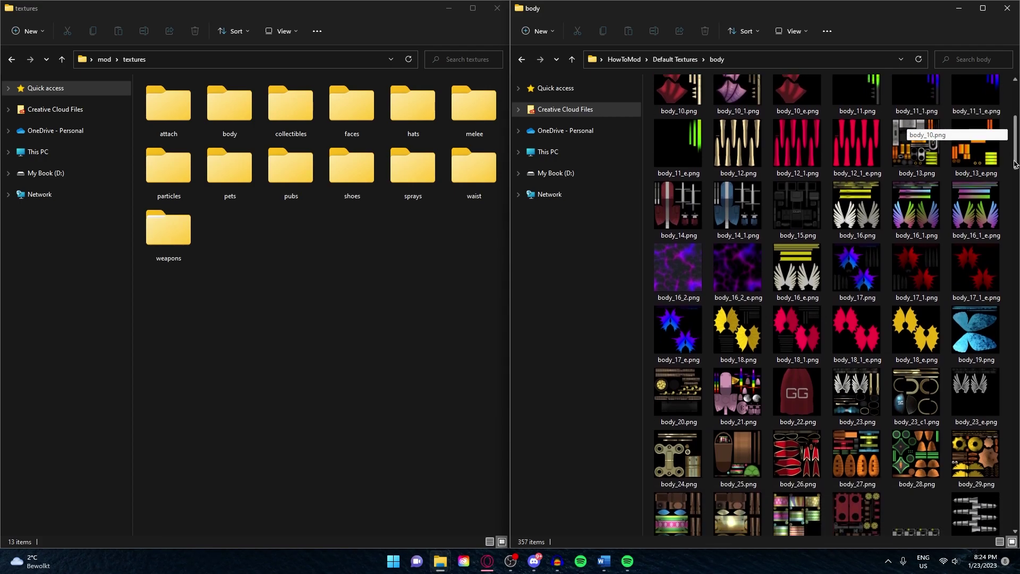
pyautogui.scroll(-2, 738, 368)
pyautogui.click(737, 368)
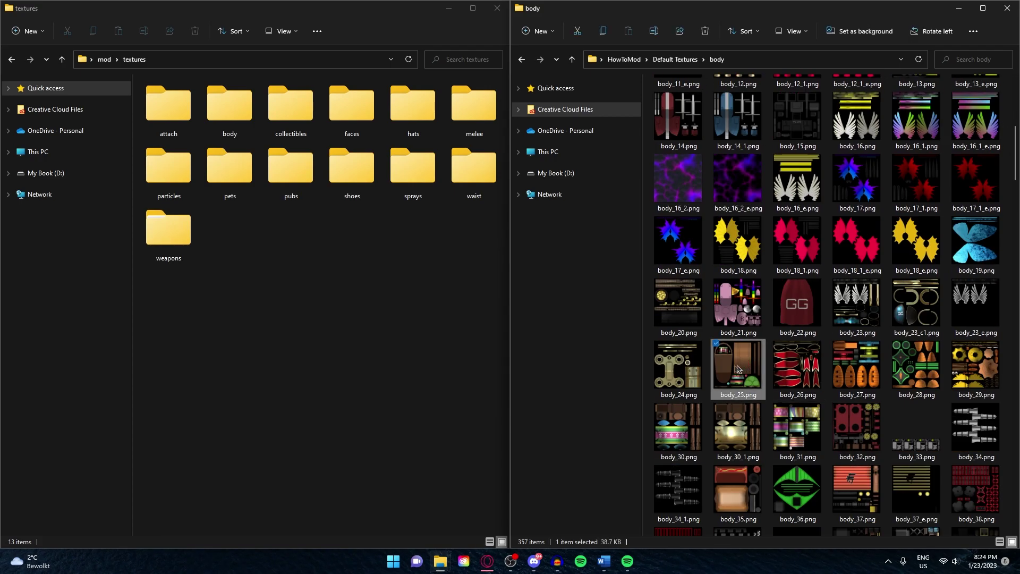
# Step: Check the mod's empty body folder, then select all 32 collectibles textures
pyautogui.doubleClick(234, 130)
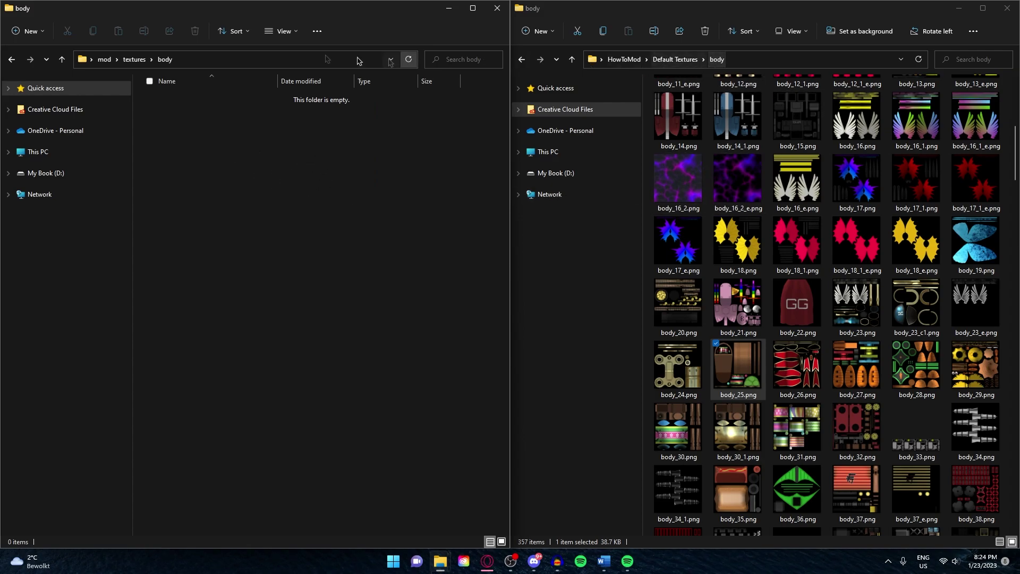
pyautogui.click(134, 59)
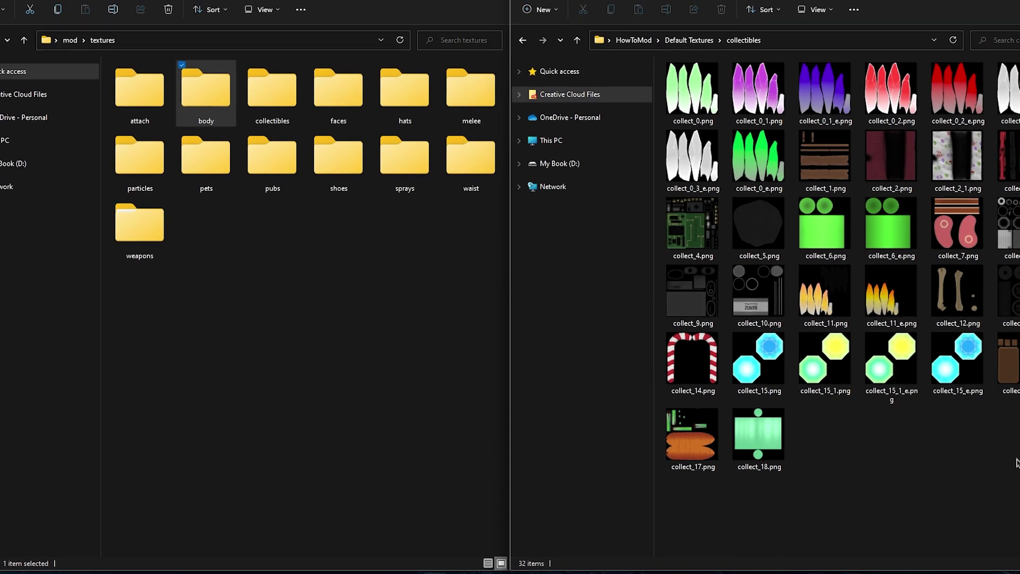
pyautogui.moveTo(976, 444); pyautogui.dragTo(783, 243)
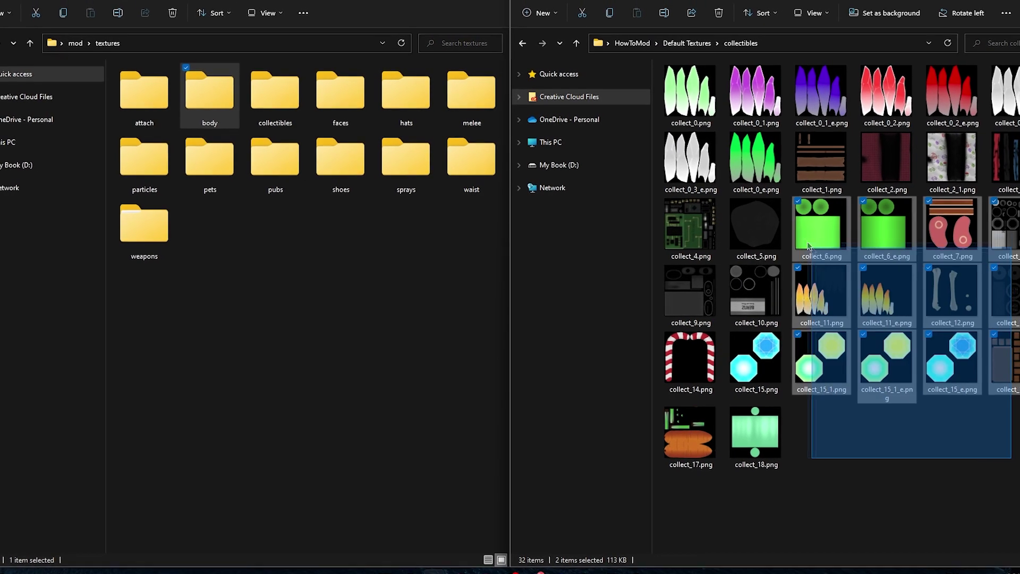
pyautogui.hotkey('ctrl', 'a')
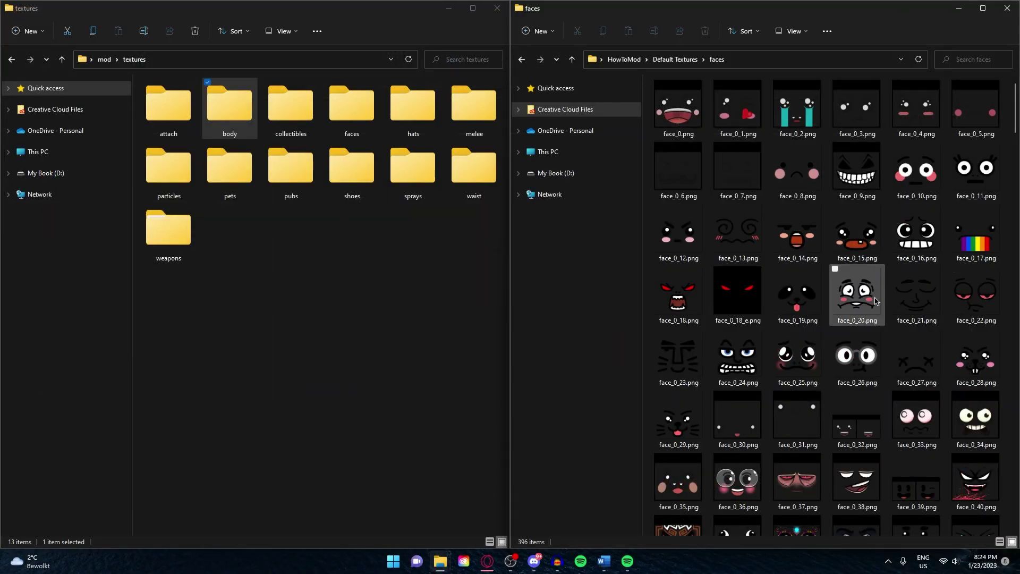
# Step: Browse the default melee textures, scrolling through the list
pyautogui.click(673, 59)
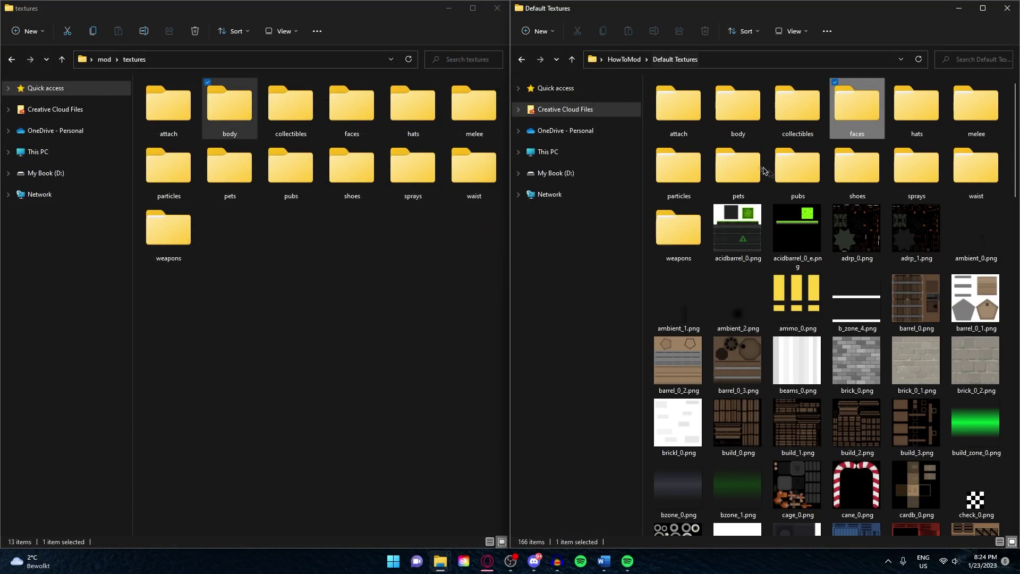
pyautogui.doubleClick(857, 168)
pyautogui.click(682, 59)
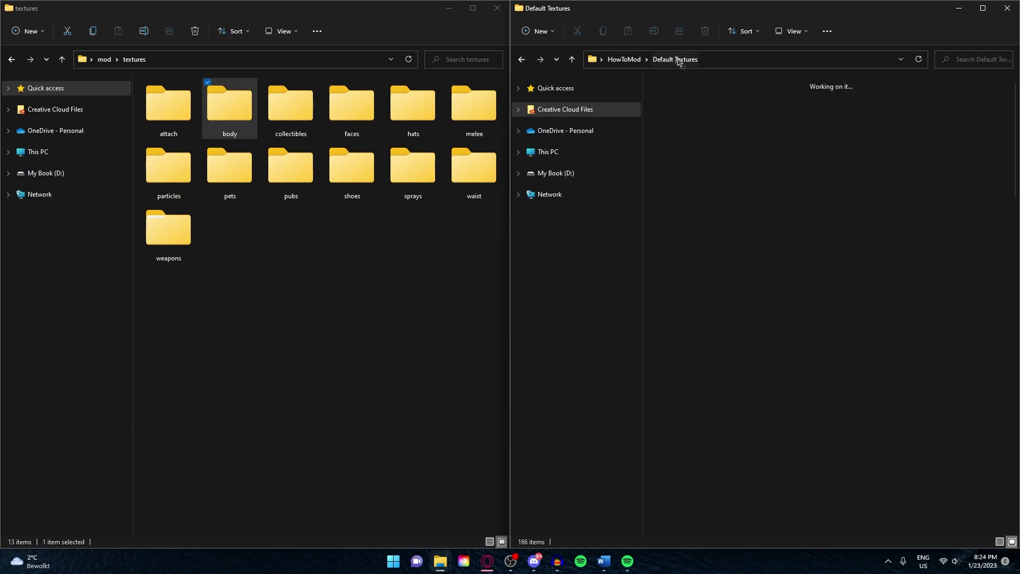
pyautogui.doubleClick(972, 106)
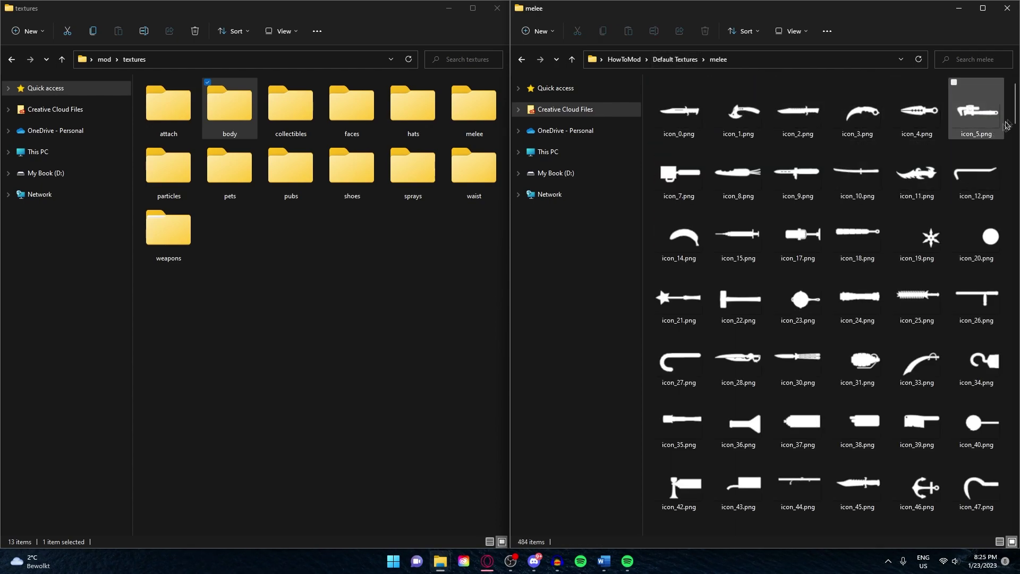
pyautogui.moveTo(1013, 109); pyautogui.dragTo(1013, 178)
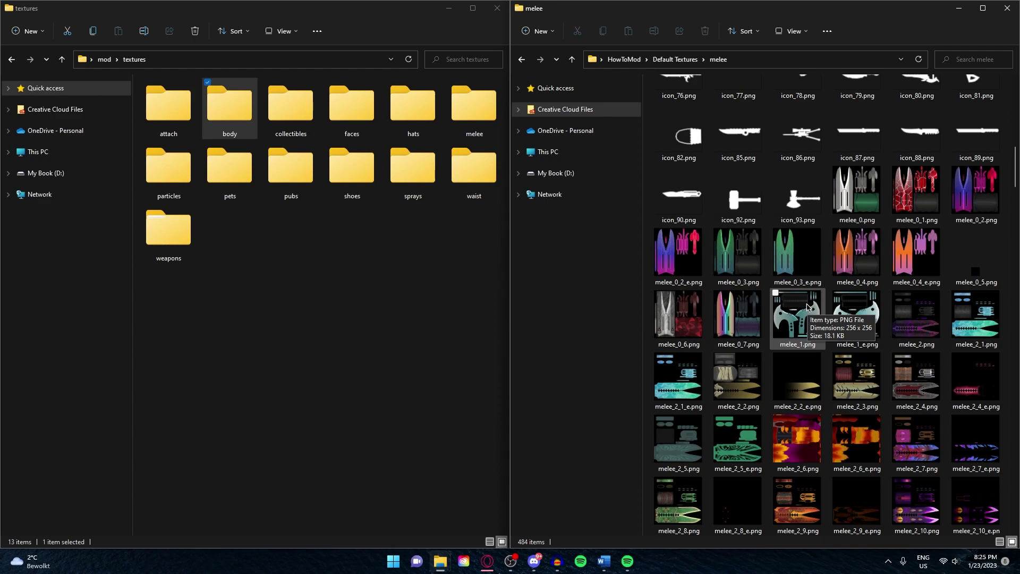
# Step: Look through the particles textures, then move on to the pets folder
pyautogui.hotkey('alt', 'Left')
pyautogui.moveTo(951, 302); pyautogui.dragTo(653, 77)
pyautogui.click(764, 305)
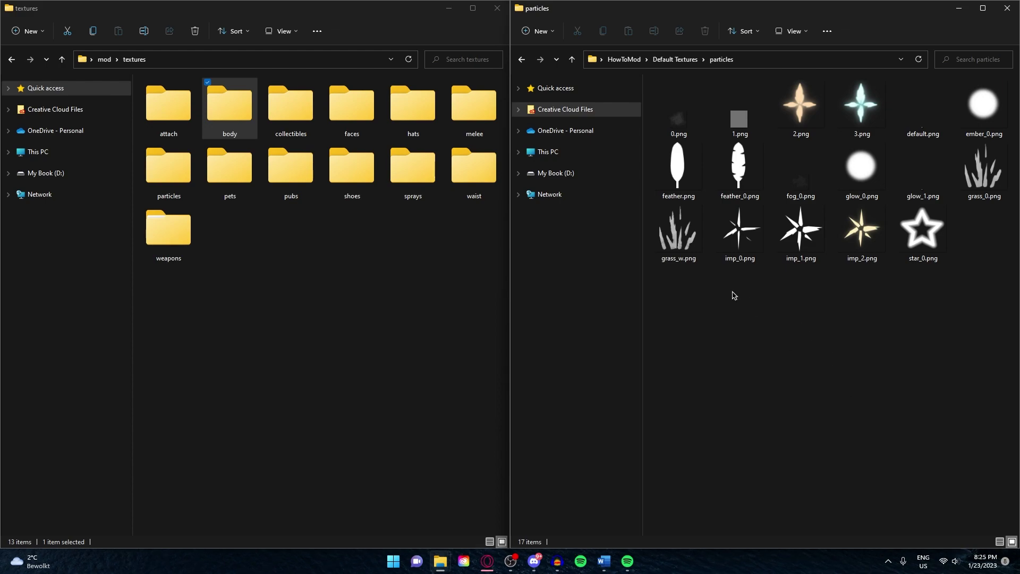
pyautogui.hotkey('alt', 'Left')
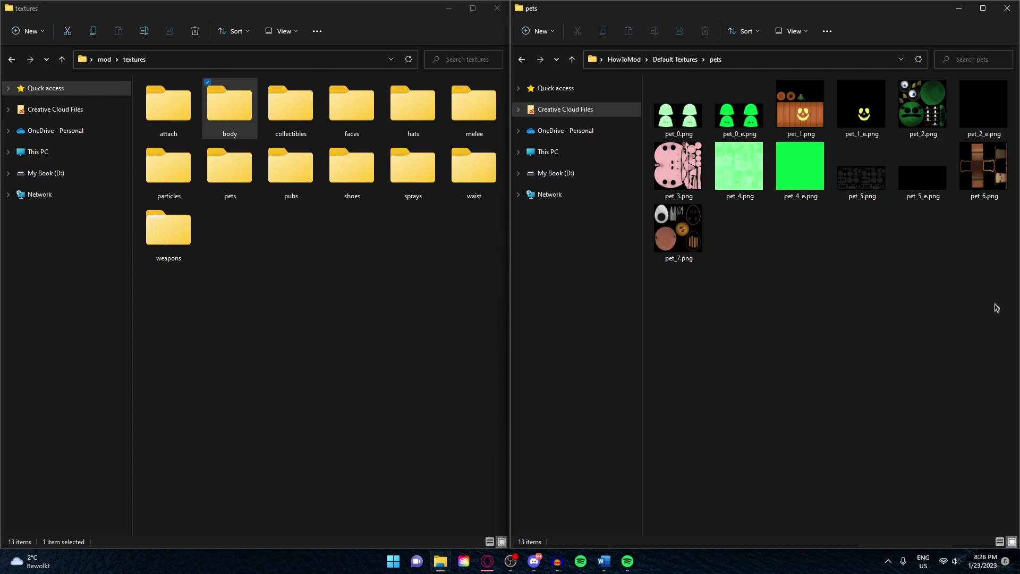
pyautogui.moveTo(996, 306); pyautogui.dragTo(815, 269)
# Step: Open the pubs folder and select all 13 ad images that supply the Soon billboard
pyautogui.hotkey('alt', 'Left')
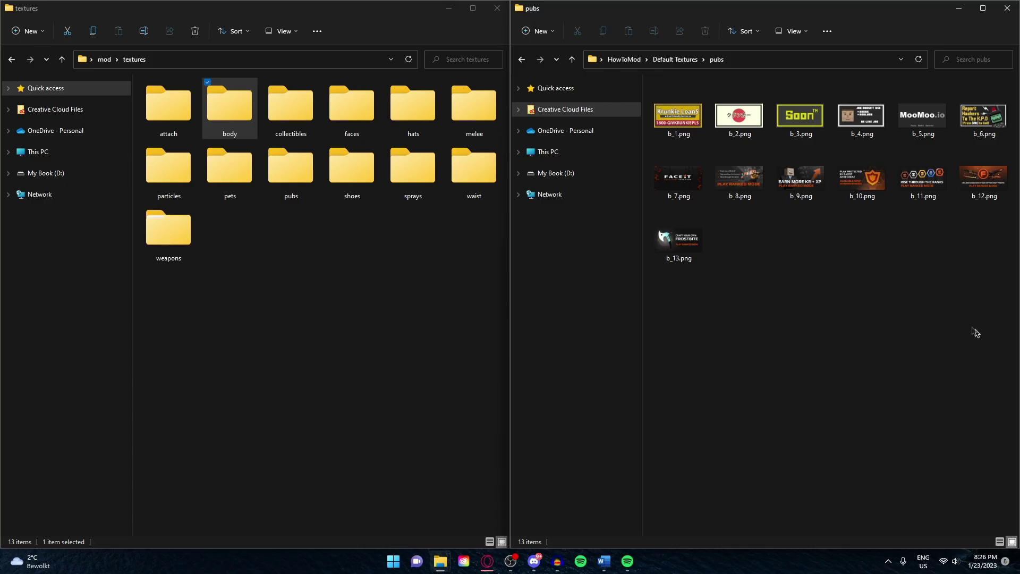
pyautogui.moveTo(977, 333); pyautogui.dragTo(646, 73)
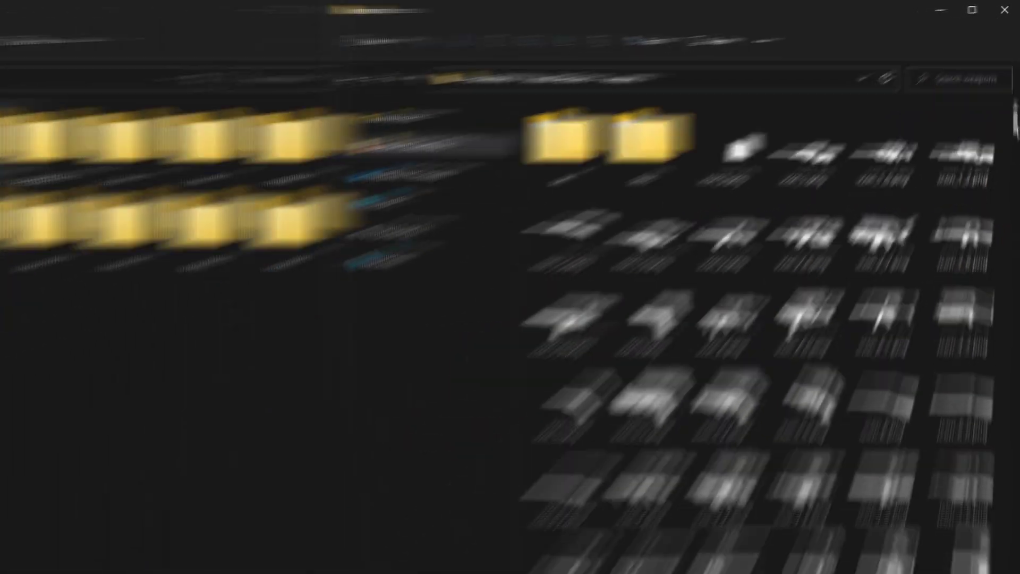
# Step: Browse the weapons folder, its skins subfolder and the pat pattern textures
pyautogui.moveTo(1016, 194); pyautogui.dragTo(1010, 242)
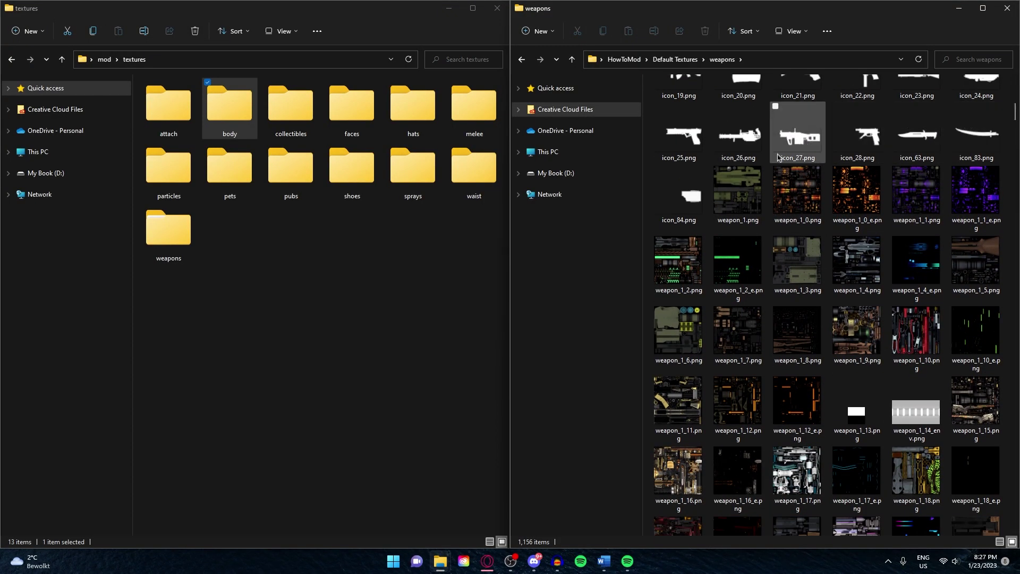
pyautogui.scroll(-1, 855, 261)
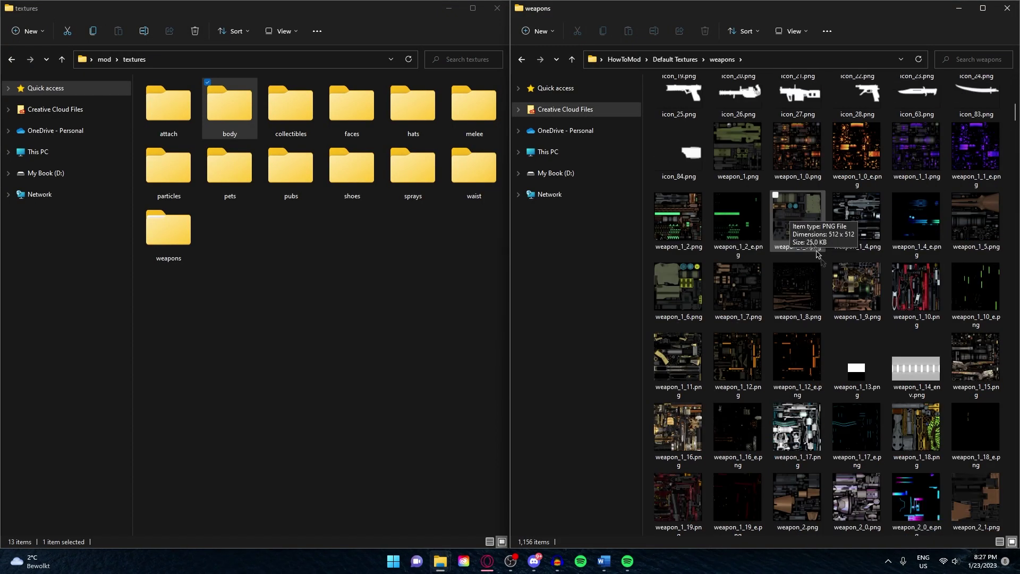
pyautogui.moveTo(874, 383)
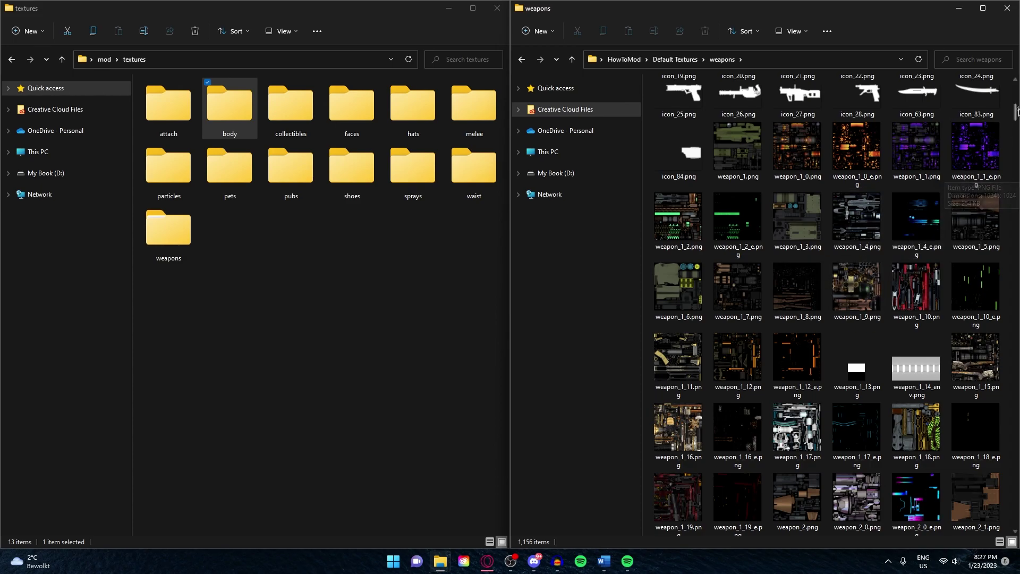
pyautogui.moveTo(1015, 111); pyautogui.dragTo(1003, 46)
pyautogui.doubleClick(731, 104)
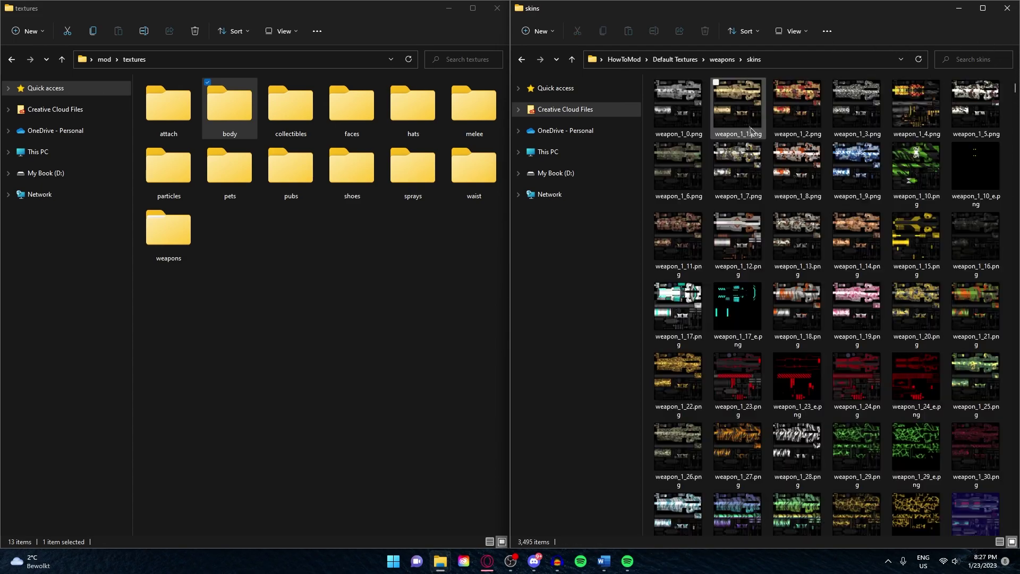
pyautogui.moveTo(1012, 85); pyautogui.dragTo(1013, 130)
pyautogui.click(726, 59)
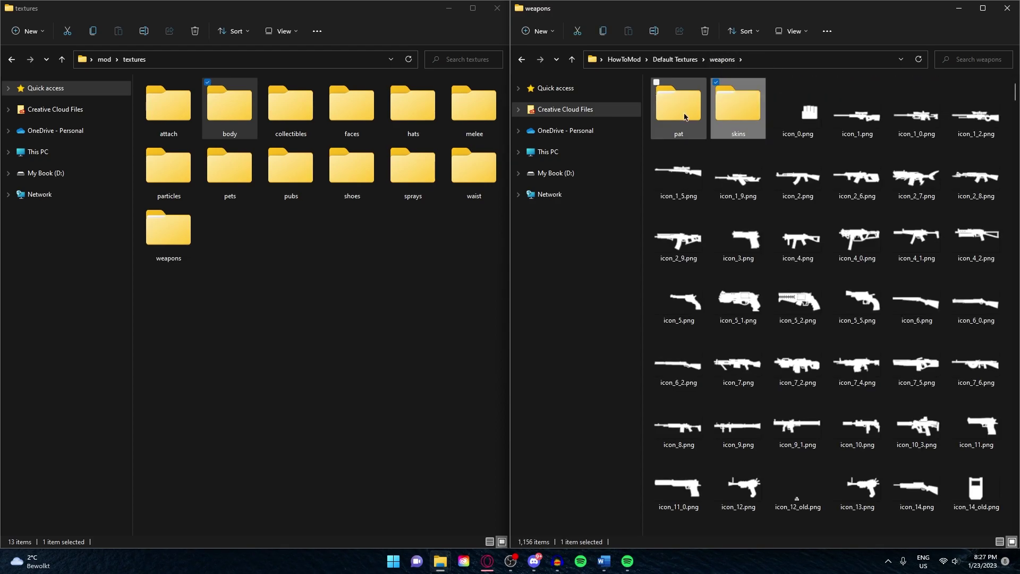
pyautogui.doubleClick(682, 107)
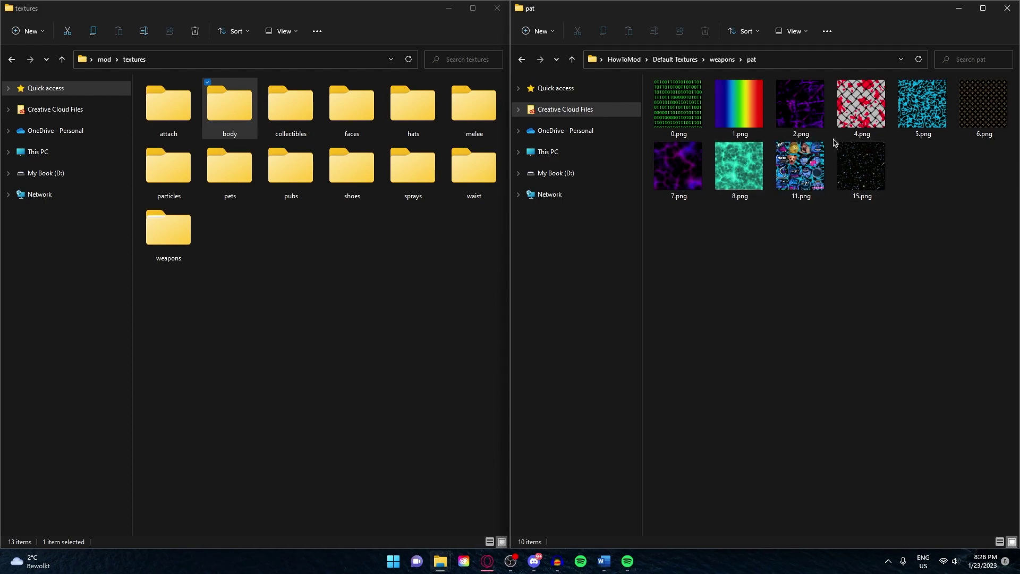
# Step: Return the right window to Default Textures and scroll through its list
pyautogui.click(676, 59)
pyautogui.scroll(-1, 1016, 165)
pyautogui.moveTo(1016, 166); pyautogui.dragTo(1010, 244)
pyautogui.scroll(5, 979, 284)
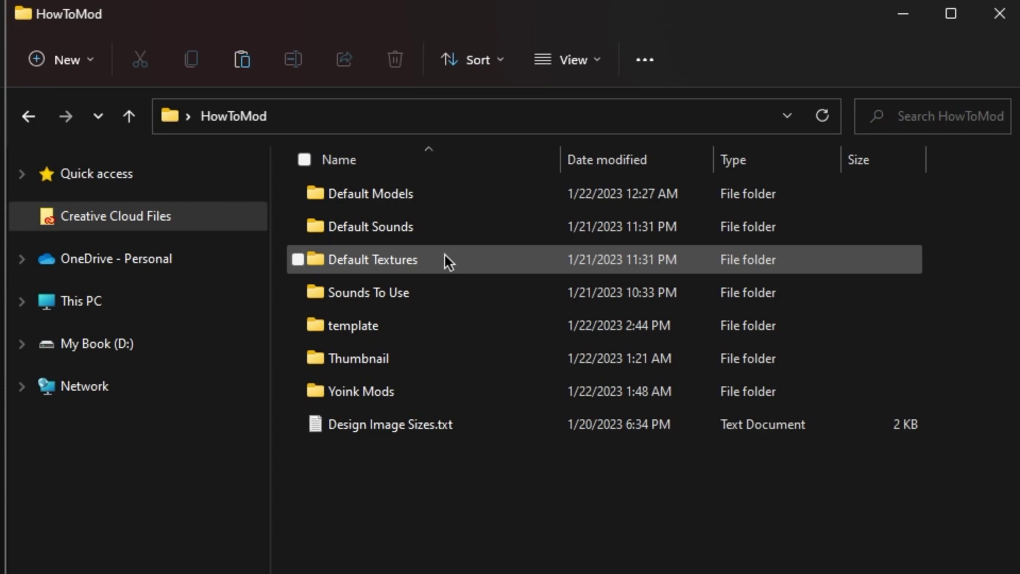
# Step: Scroll through the 166 Default Textures and pick out files like roof_0, stack_0, wall_0, window_0
pyautogui.doubleClick(445, 255)
pyautogui.scroll(-20, 949, 374)
pyautogui.scroll(20, 797, 340)
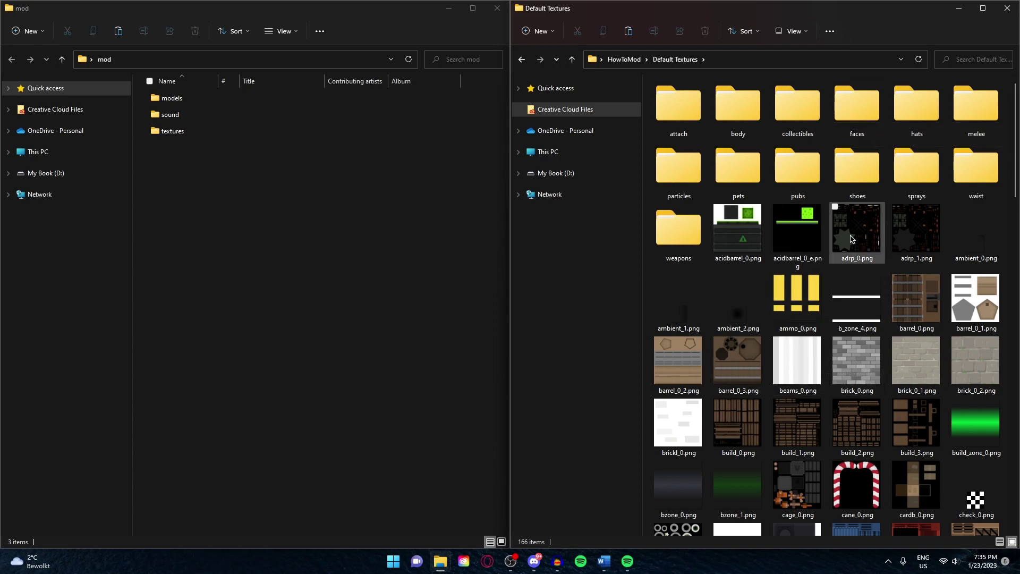
pyautogui.moveTo(851, 239)
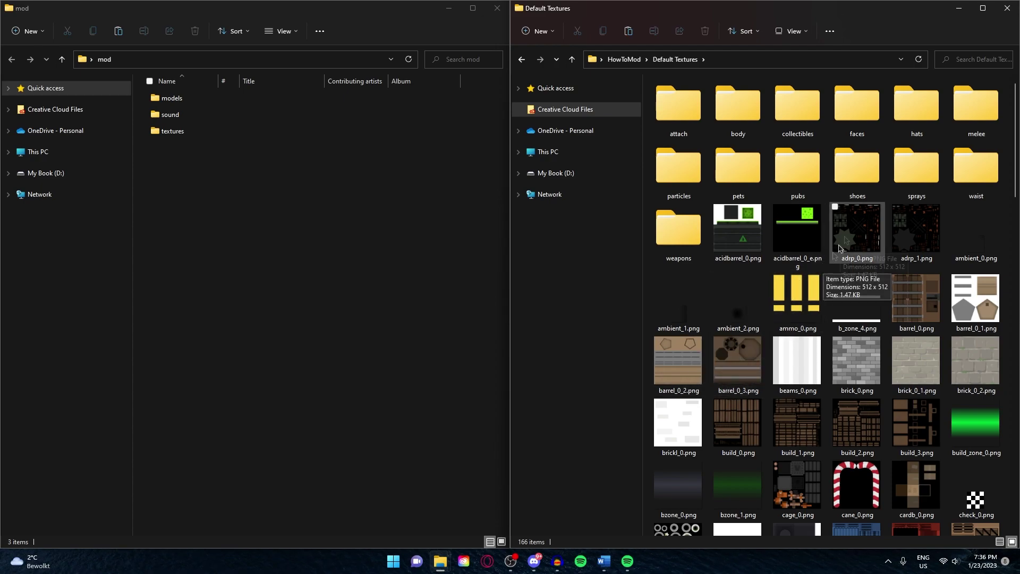
pyautogui.moveTo(920, 190)
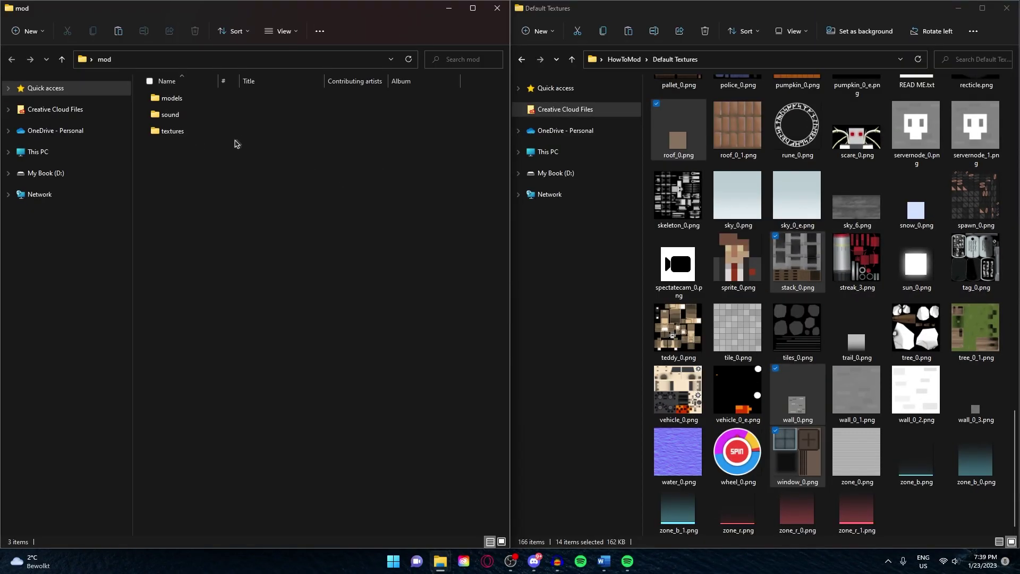
# Step: Paste the 14 default textures into mod\textures and select all 14 pasted PNGs
pyautogui.doubleClick(285, 135)
pyautogui.rightClick(686, 133)
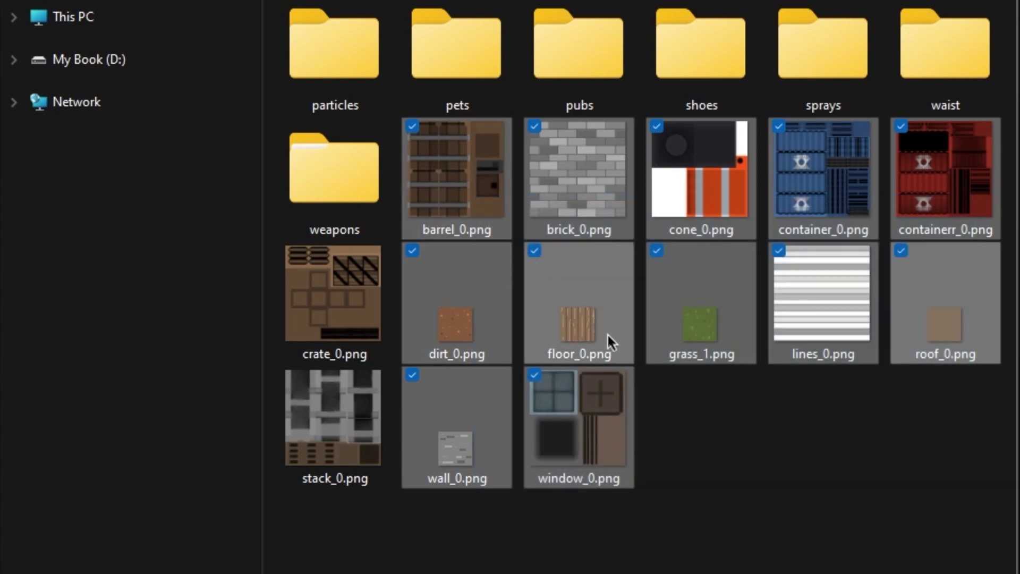
pyautogui.click(822, 469)
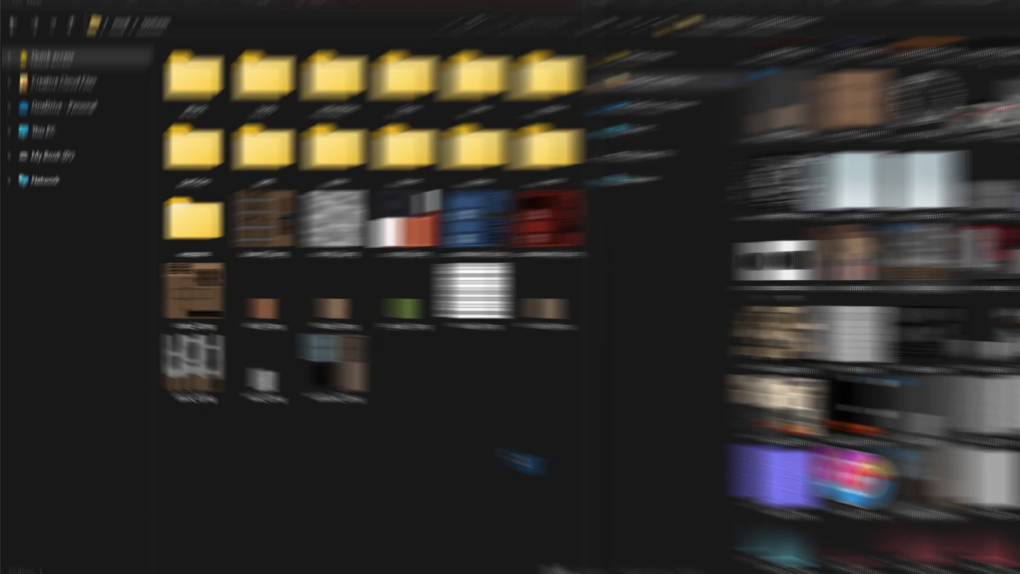
pyautogui.moveTo(463, 446); pyautogui.dragTo(233, 245)
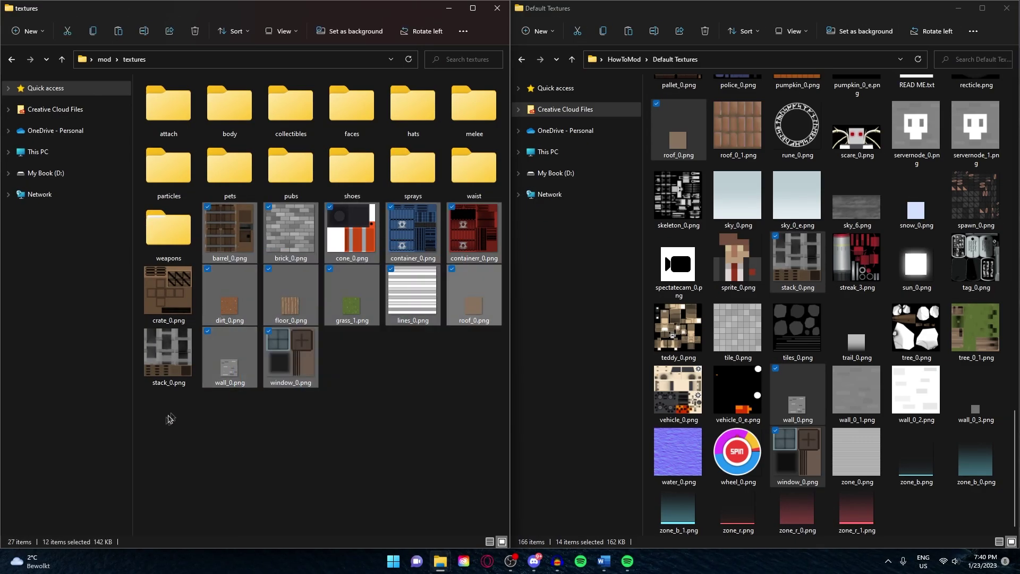
pyautogui.moveTo(162, 419); pyautogui.dragTo(163, 304)
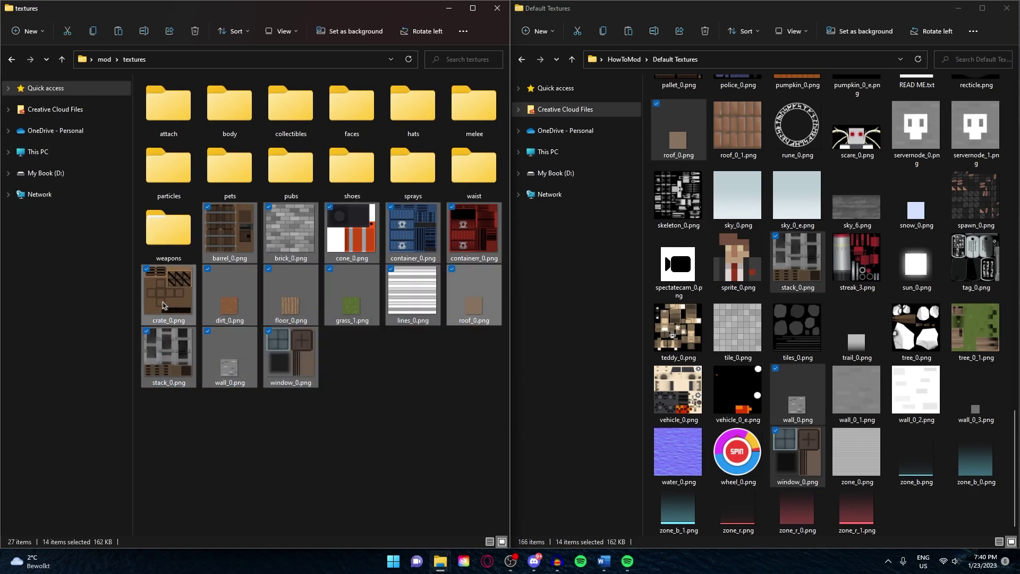
# Step: Load the 14 textures into Photoshop and apply Filter > Blur > Average to window_0
pyautogui.rightClick(214, 295)
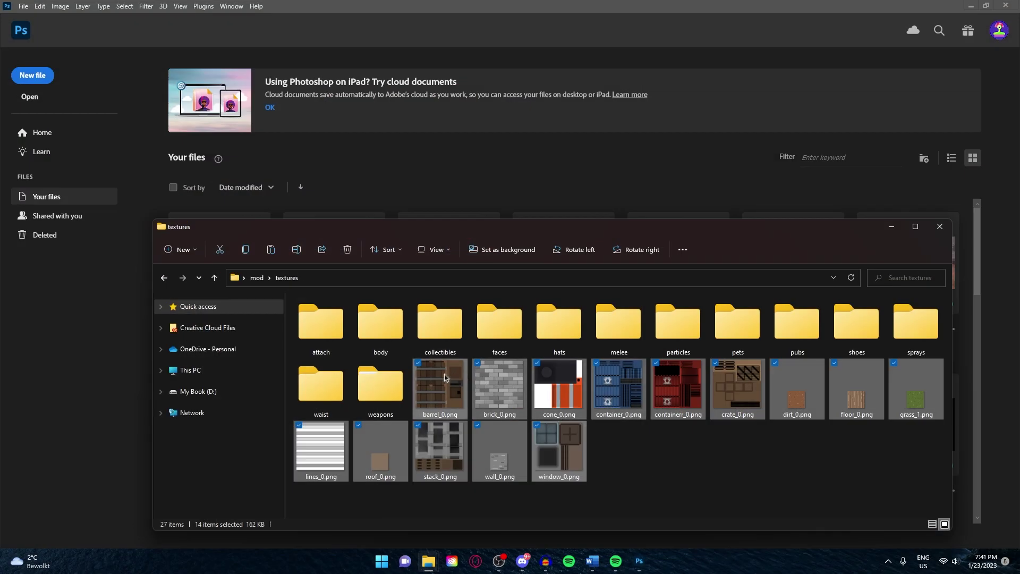
pyautogui.moveTo(445, 378); pyautogui.dragTo(369, 198)
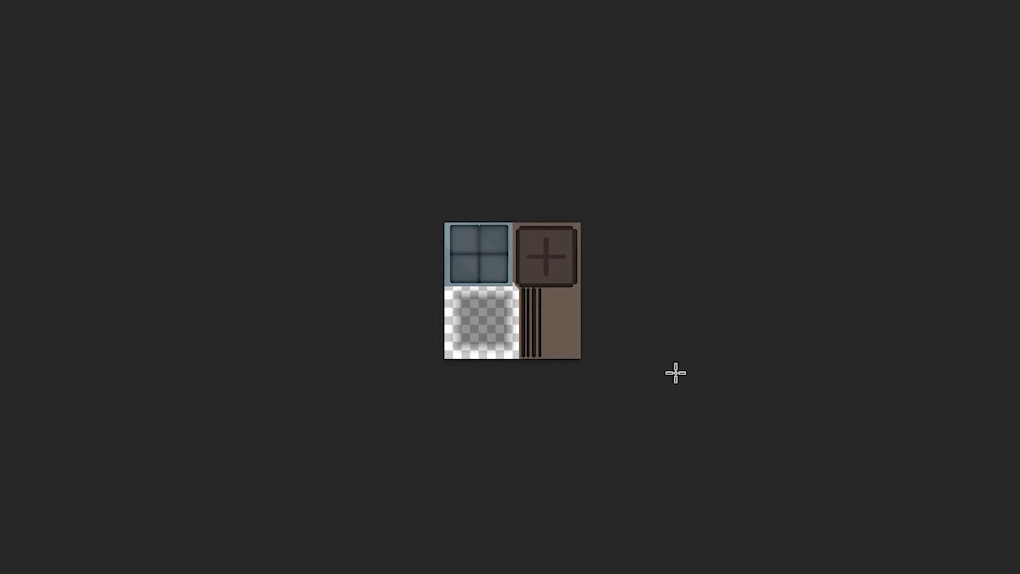
pyautogui.click(277, 10)
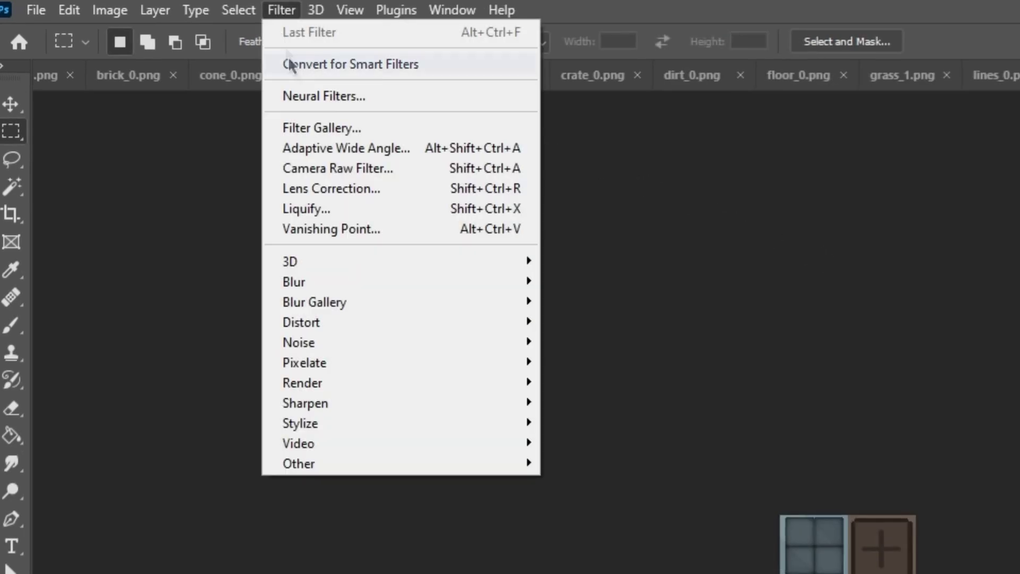
pyautogui.moveTo(434, 278)
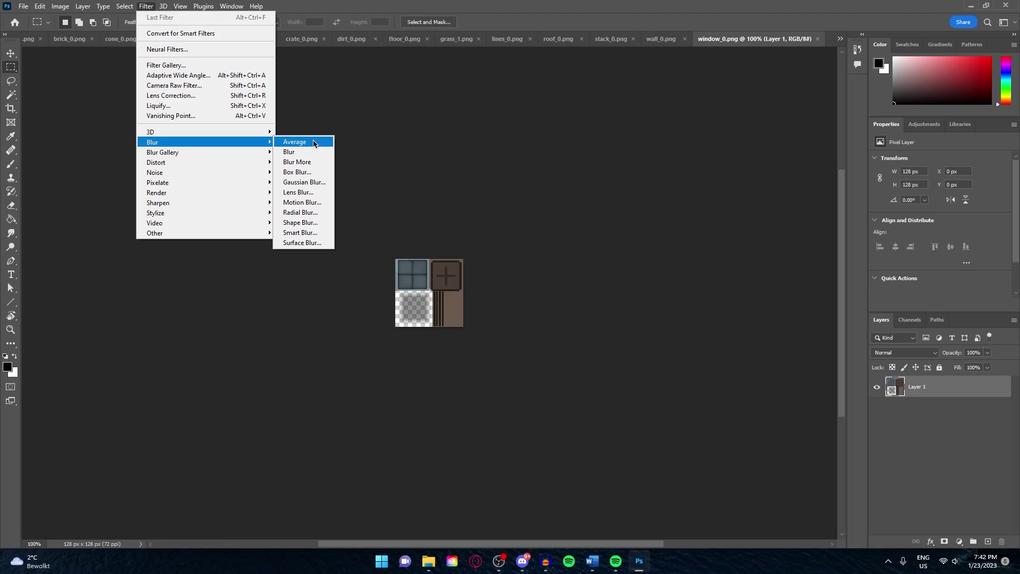
pyautogui.click(314, 143)
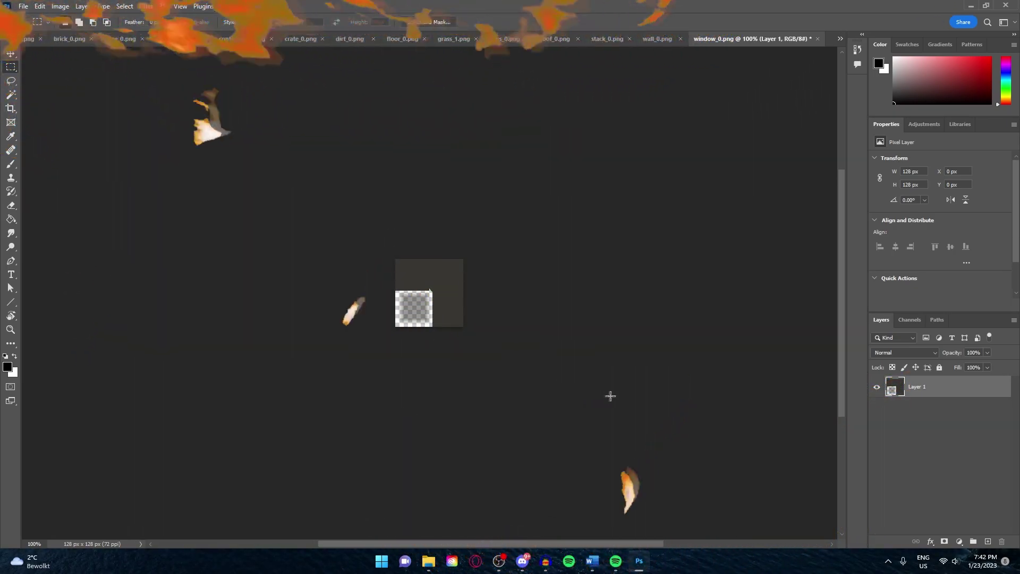
pyautogui.click(24, 6)
# Step: Export window_0 as a PNG to Desktop\mod\textures, overwriting the existing window_0.png
pyautogui.moveTo(70, 169)
pyautogui.click(181, 181)
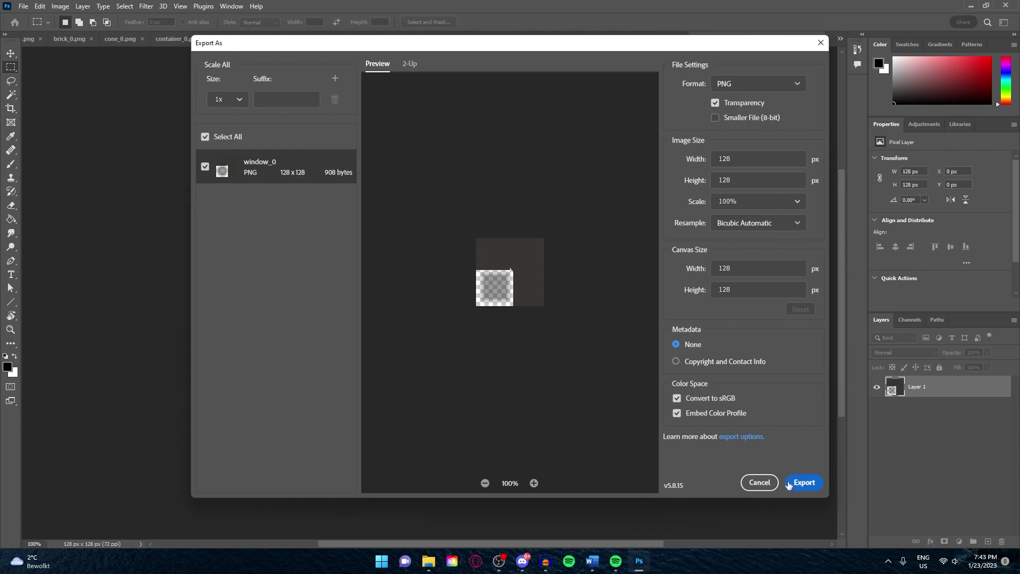
pyautogui.click(788, 486)
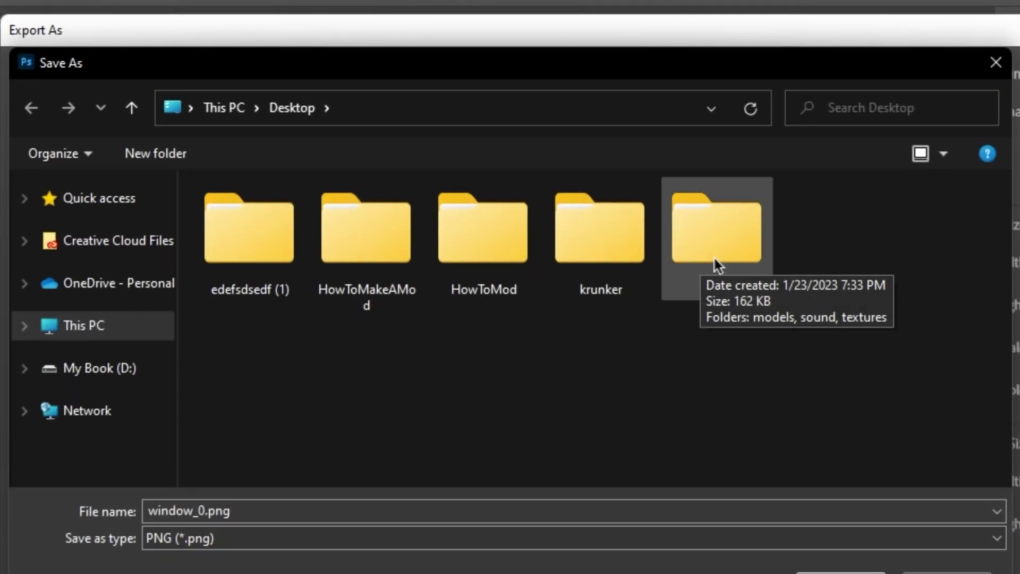
pyautogui.doubleClick(692, 243)
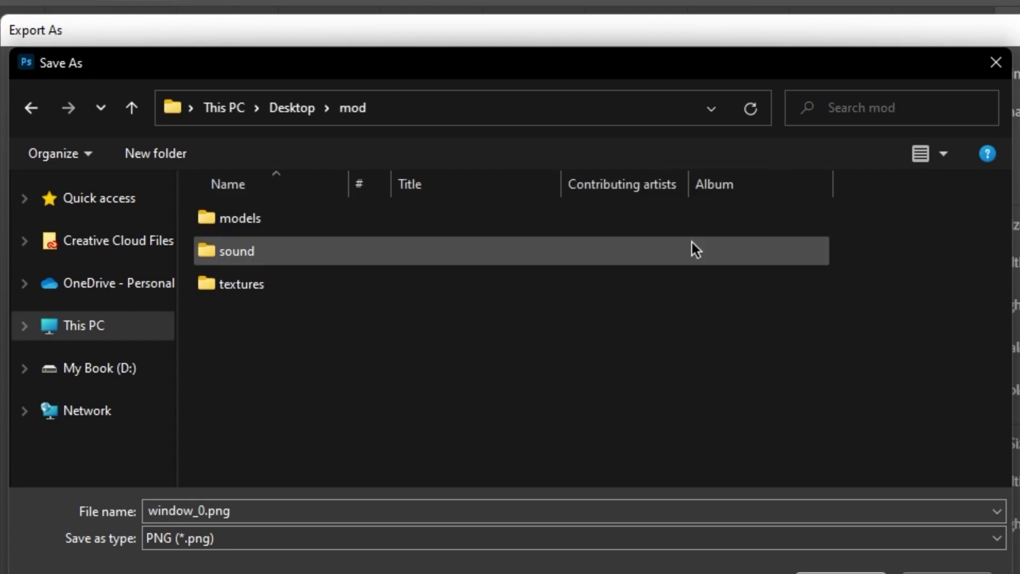
pyautogui.doubleClick(492, 282)
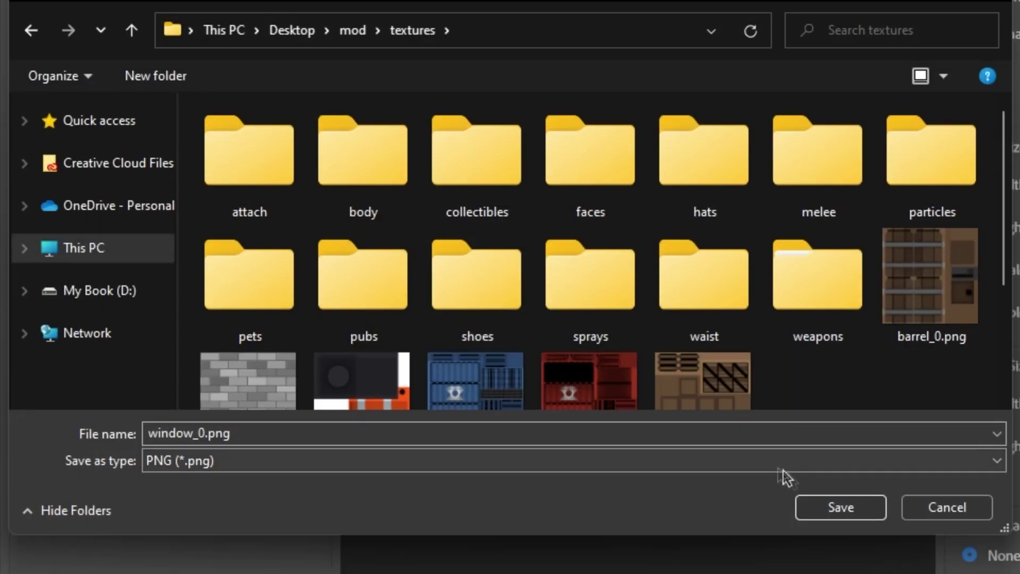
pyautogui.click(862, 502)
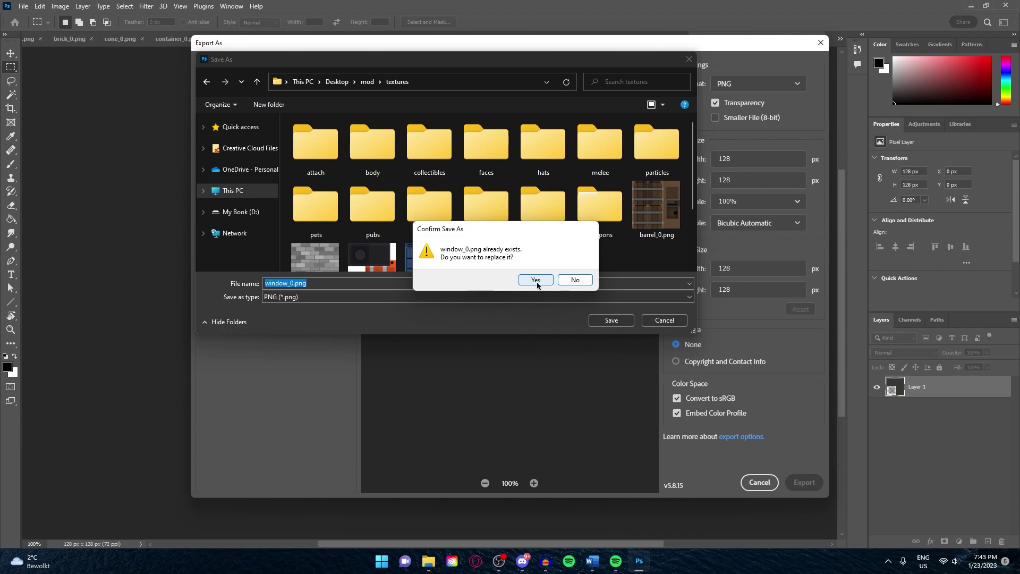
# Step: Overwrite the exported window_0.png, then close the window_0 document without saving changes
pyautogui.click(535, 281)
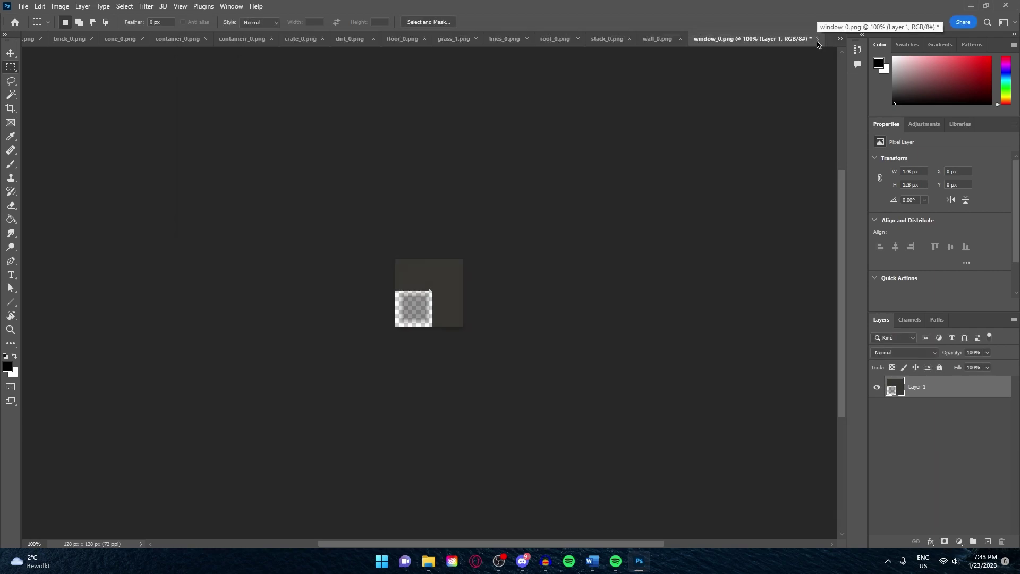
pyautogui.click(818, 39)
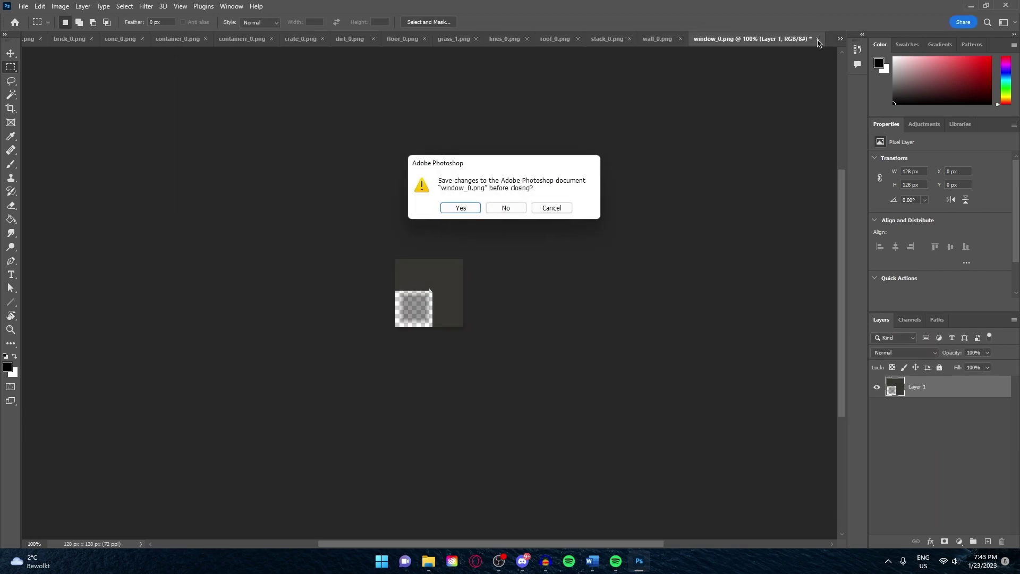
pyautogui.click(512, 209)
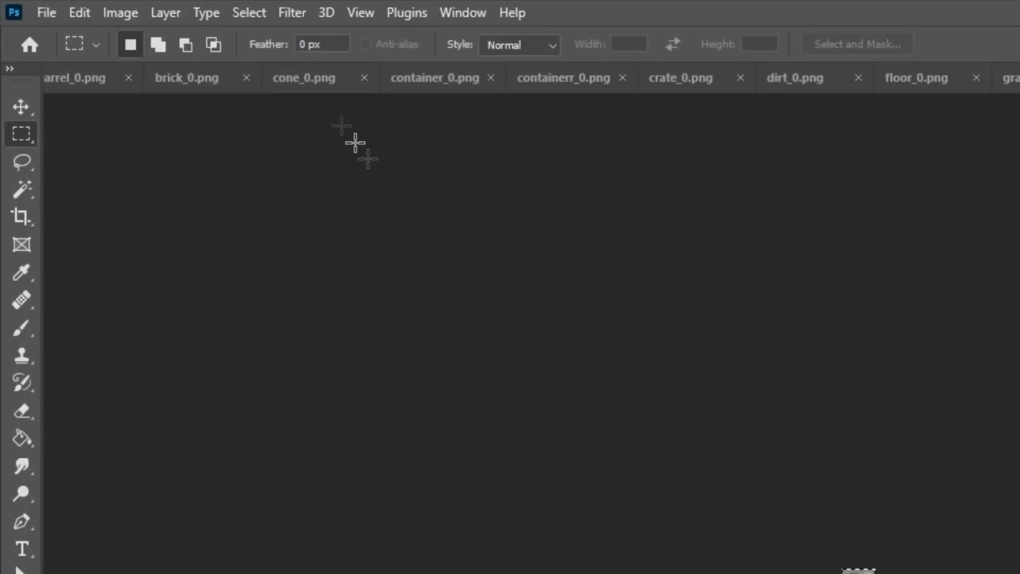
pyautogui.click(289, 13)
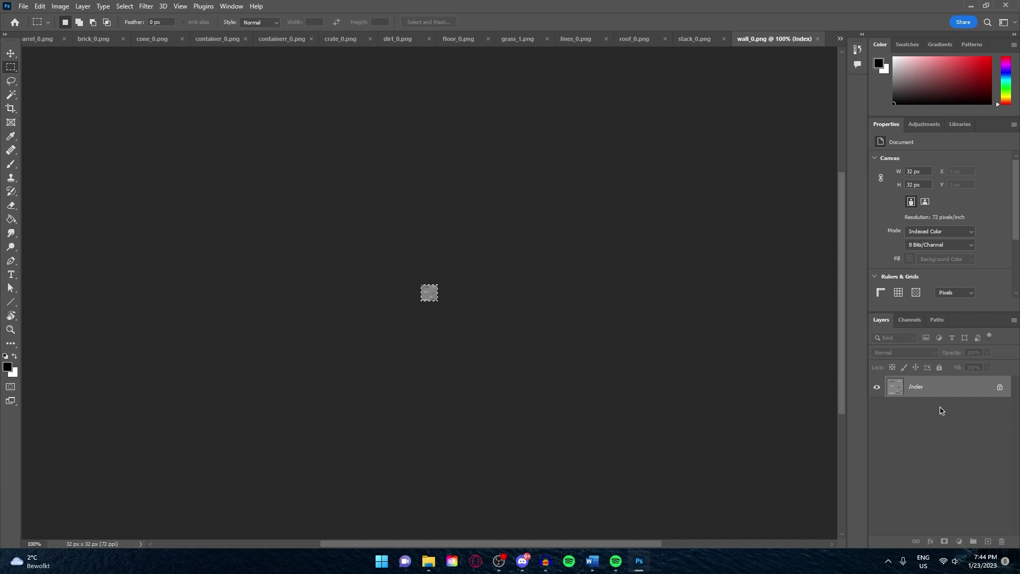
# Step: Convert wall_0 from indexed to RGB colour and apply the Average blur to flatten it
pyautogui.click(60, 6)
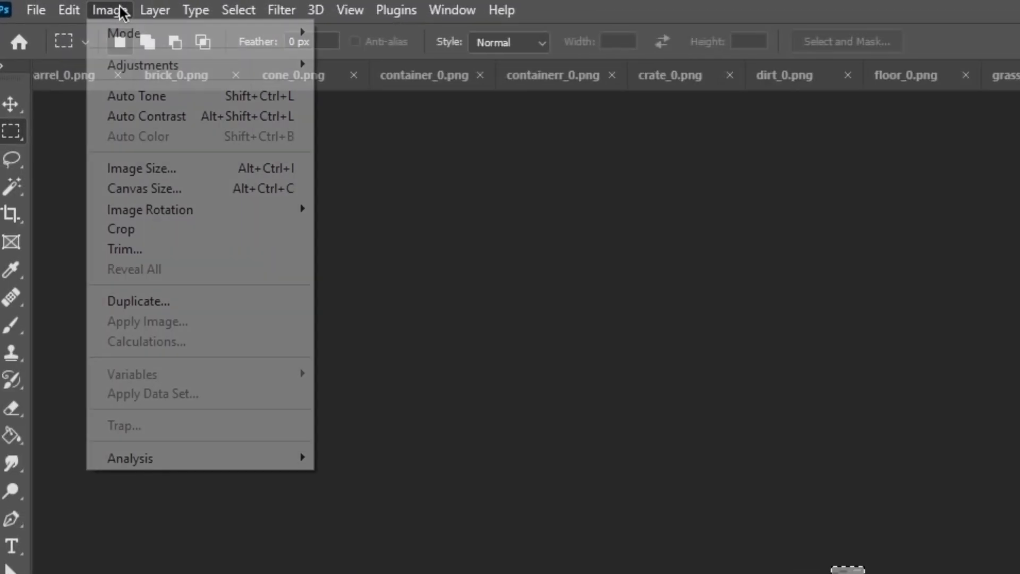
pyautogui.moveTo(68, 17)
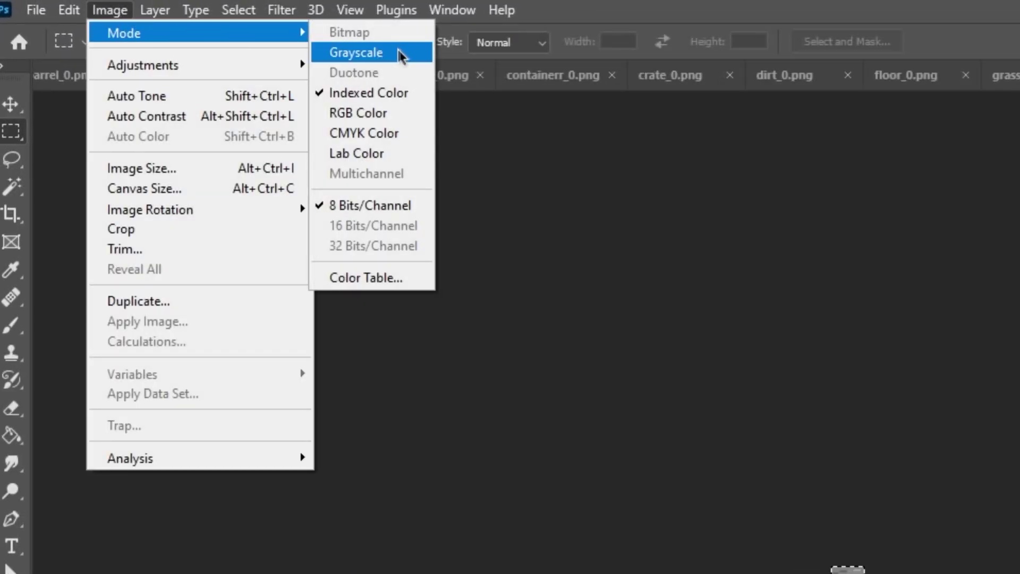
pyautogui.click(381, 113)
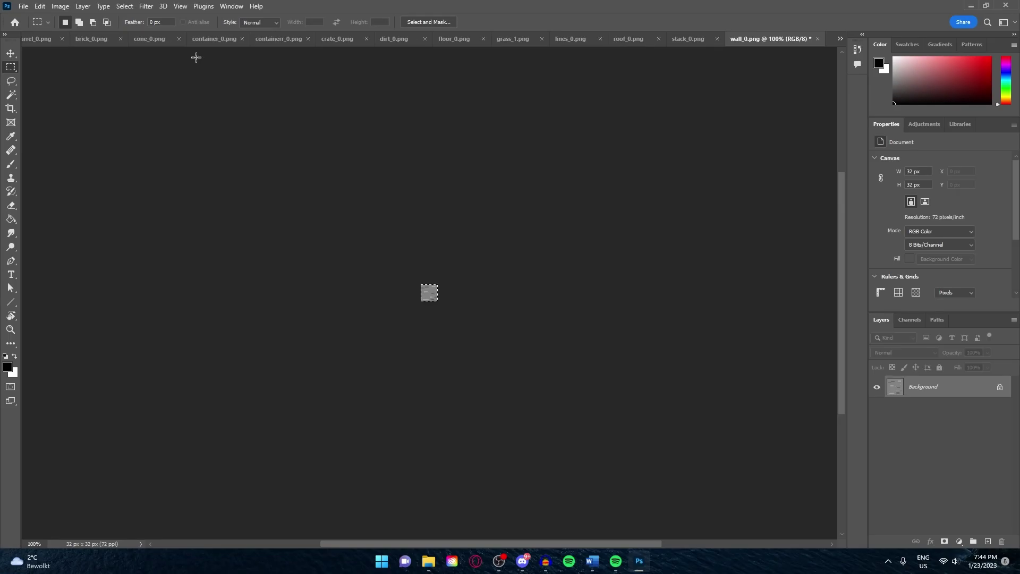
pyautogui.click(146, 5)
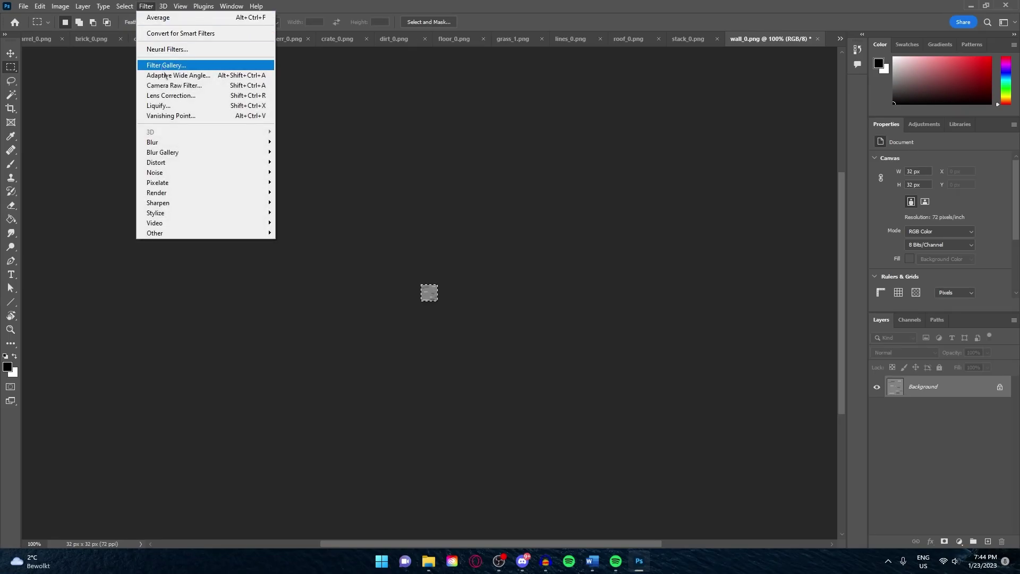
pyautogui.click(304, 144)
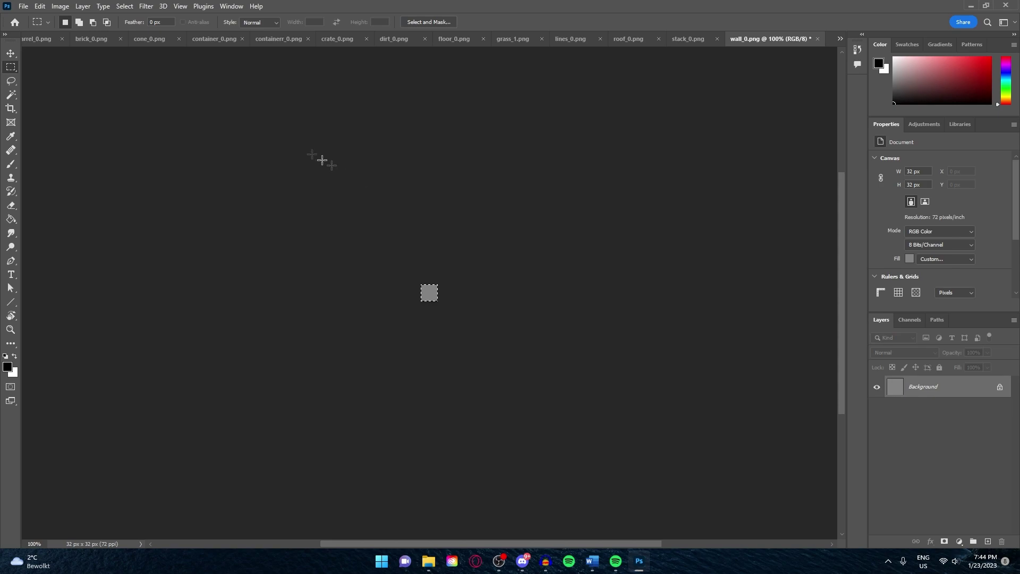
# Step: Export the flattened texture as wall_0.png into the mod's textures folder, replacing the old file
pyautogui.click(23, 6)
pyautogui.moveTo(97, 170)
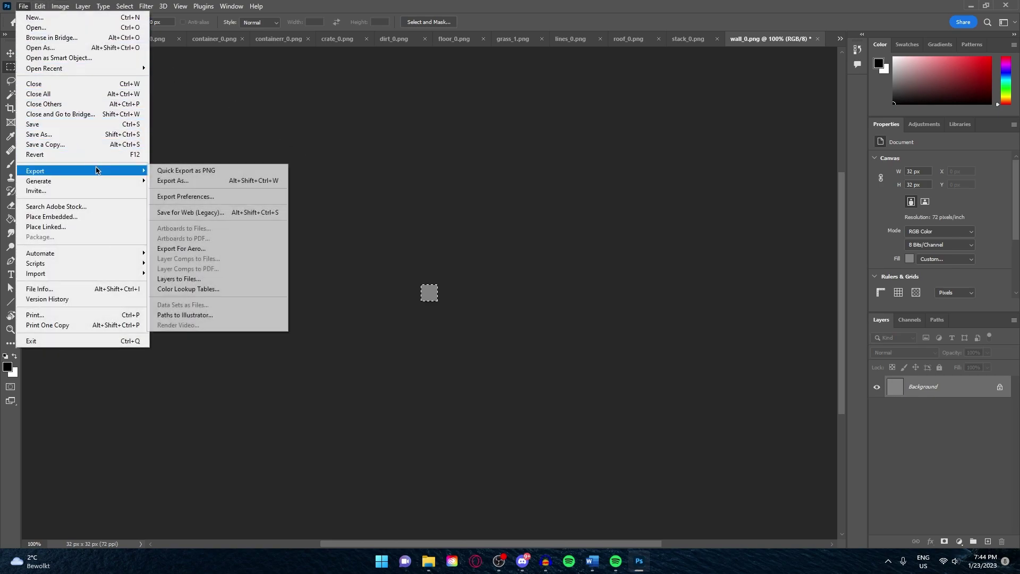
pyautogui.click(224, 182)
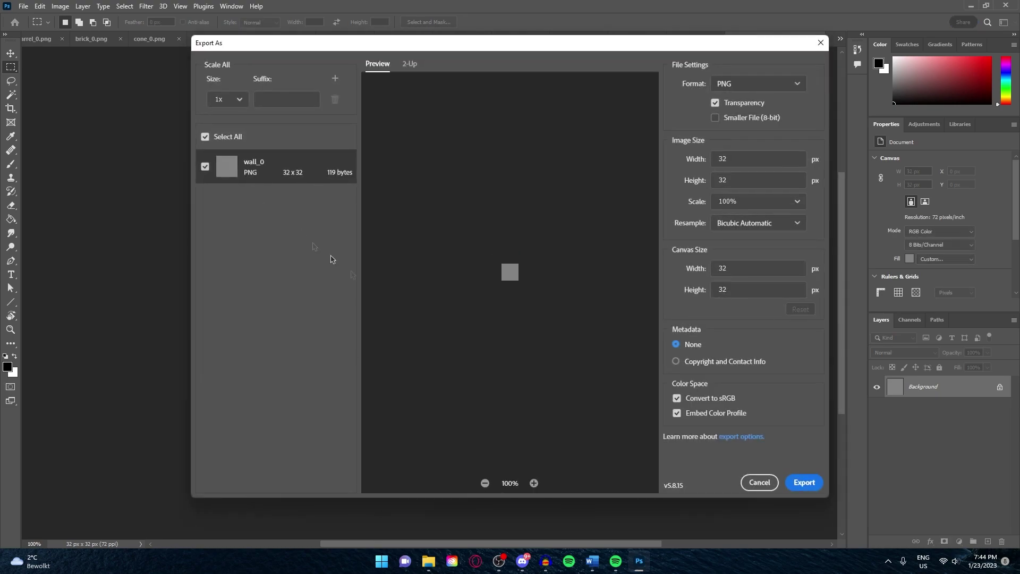
pyautogui.click(805, 483)
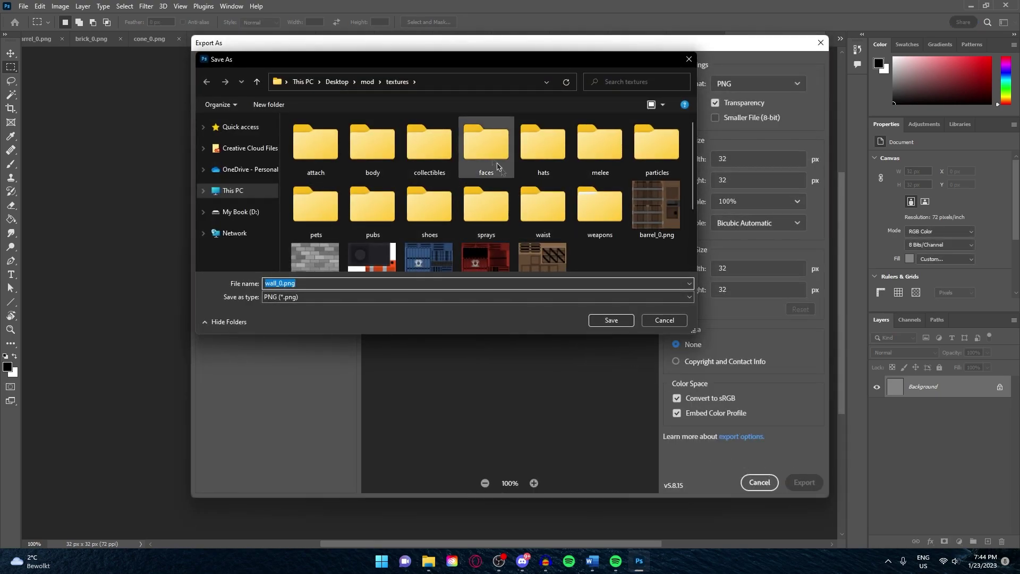
pyautogui.scroll(-1, 515, 246)
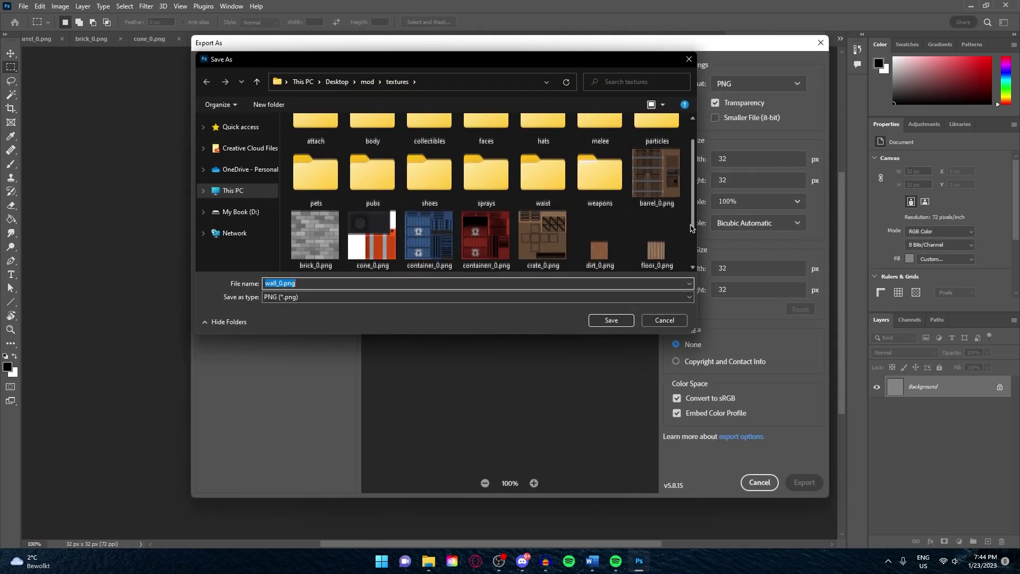
pyautogui.click(623, 320)
pyautogui.click(533, 278)
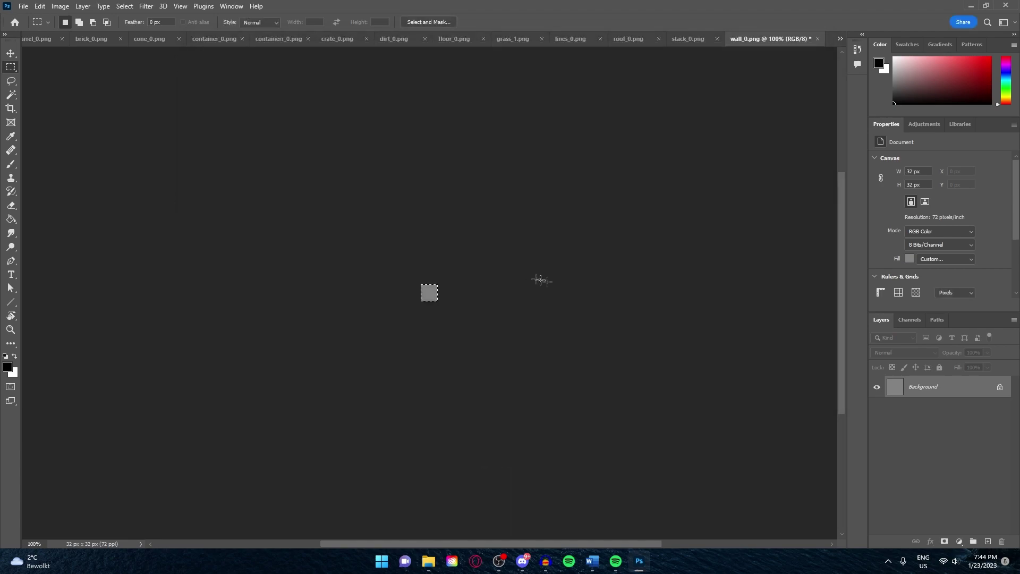
pyautogui.click(817, 40)
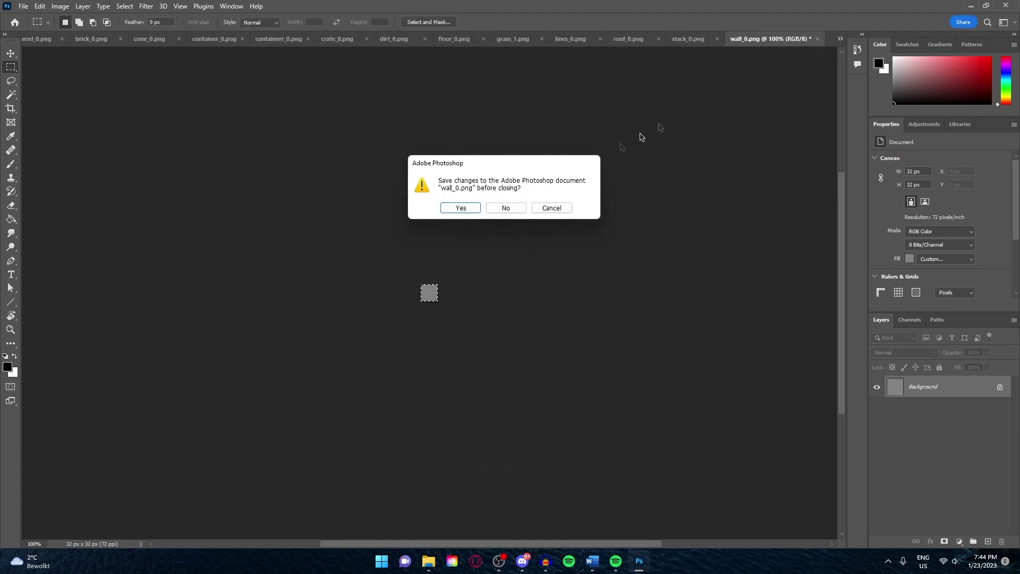
# Step: Close wall_0.png without saving, then select and deselect a group of texture files in File Explorer
pyautogui.click(505, 208)
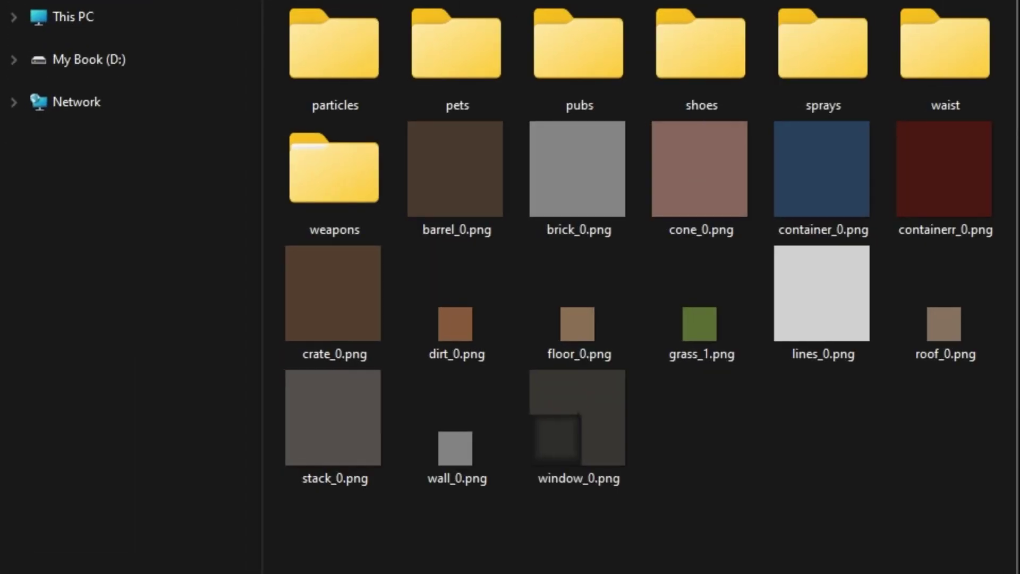
pyautogui.moveTo(962, 571); pyautogui.dragTo(464, 227)
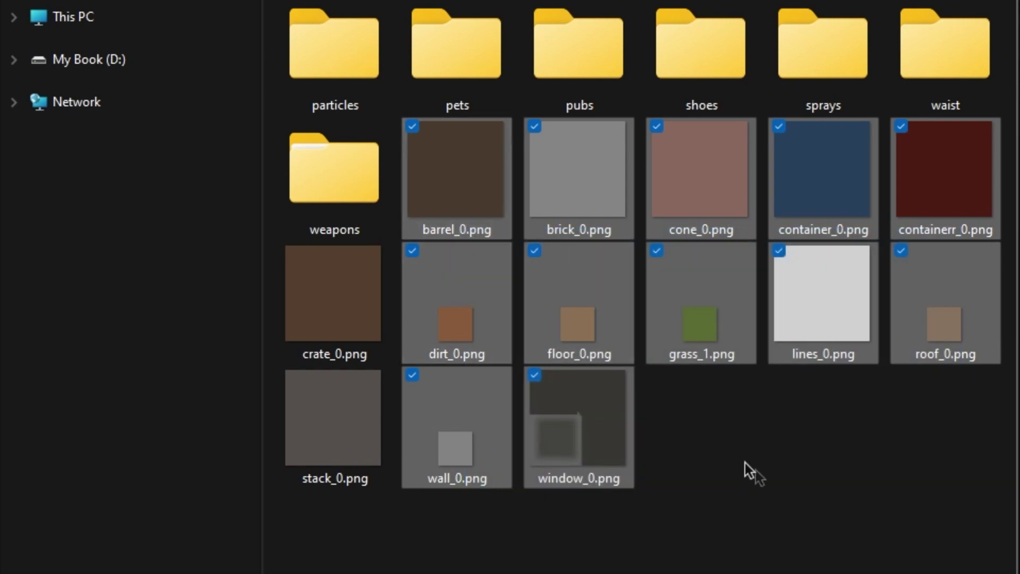
pyautogui.click(804, 500)
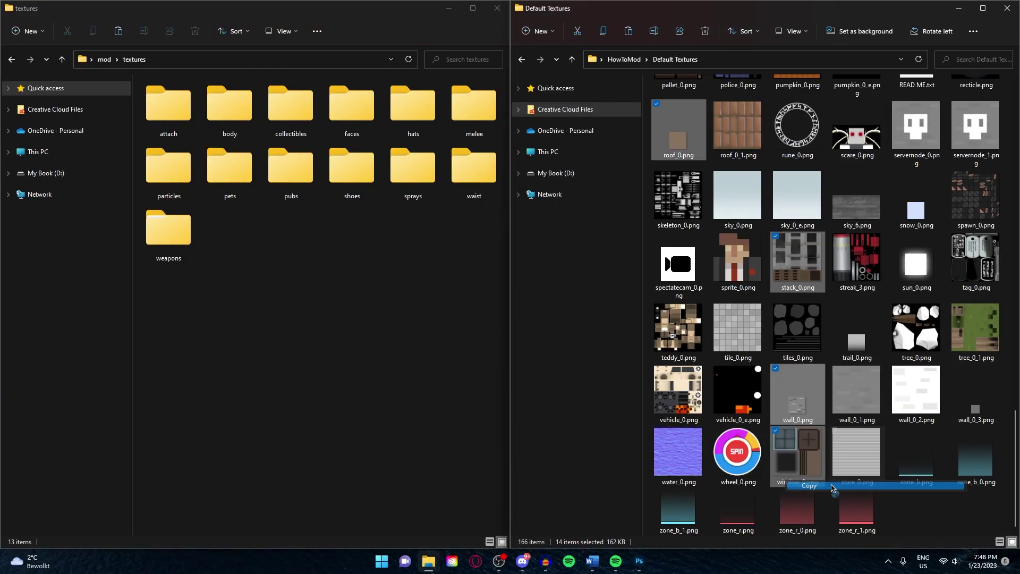
# Step: Paste the 14 copied default texture PNGs into the mod's textures folder
pyautogui.rightClick(424, 327)
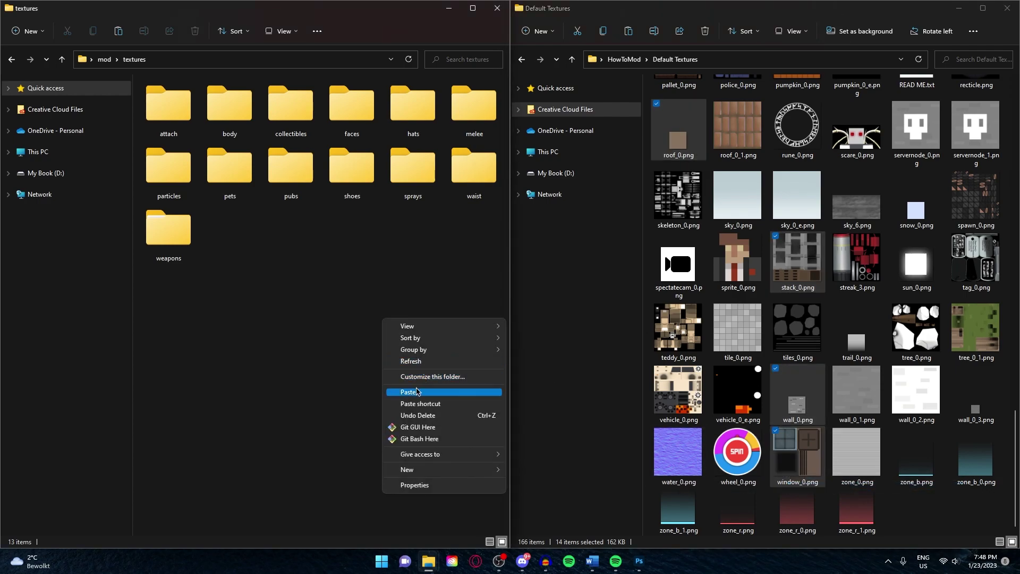
pyautogui.click(416, 391)
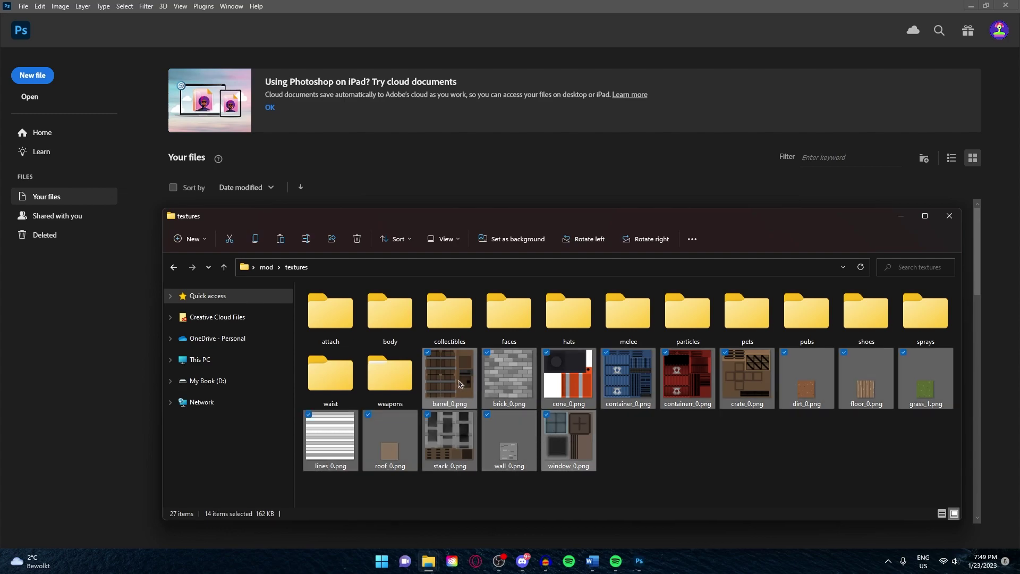
# Step: Drag the 14 texture PNGs from the textures folder into Photoshop to open them all
pyautogui.moveTo(454, 377); pyautogui.dragTo(515, 178)
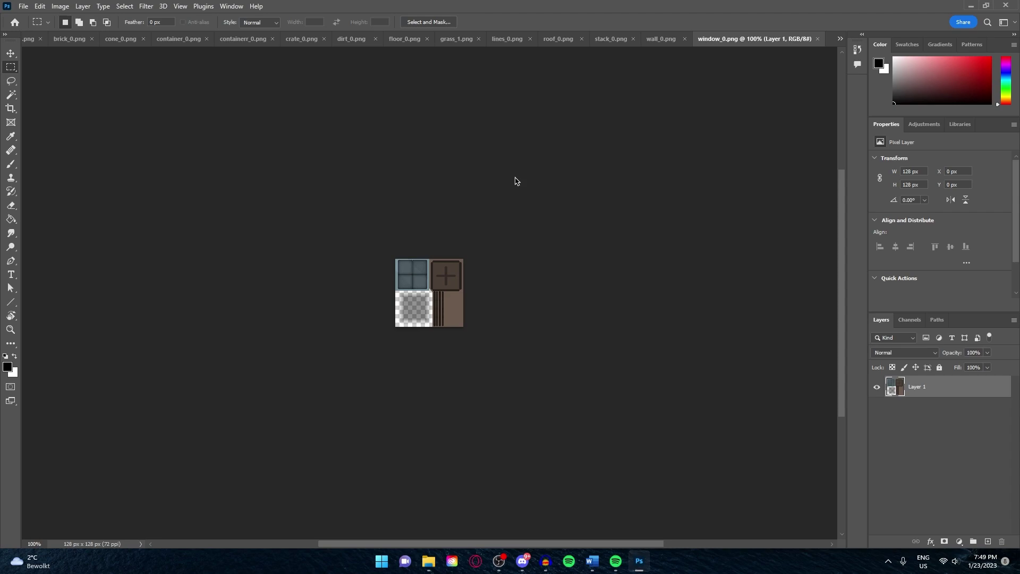
# Step: On barrel_0.png, add a Brightness/Contrast adjustment layer with brightness -54 and contrast -24
pyautogui.hotkey('ctrl', 'Tab')
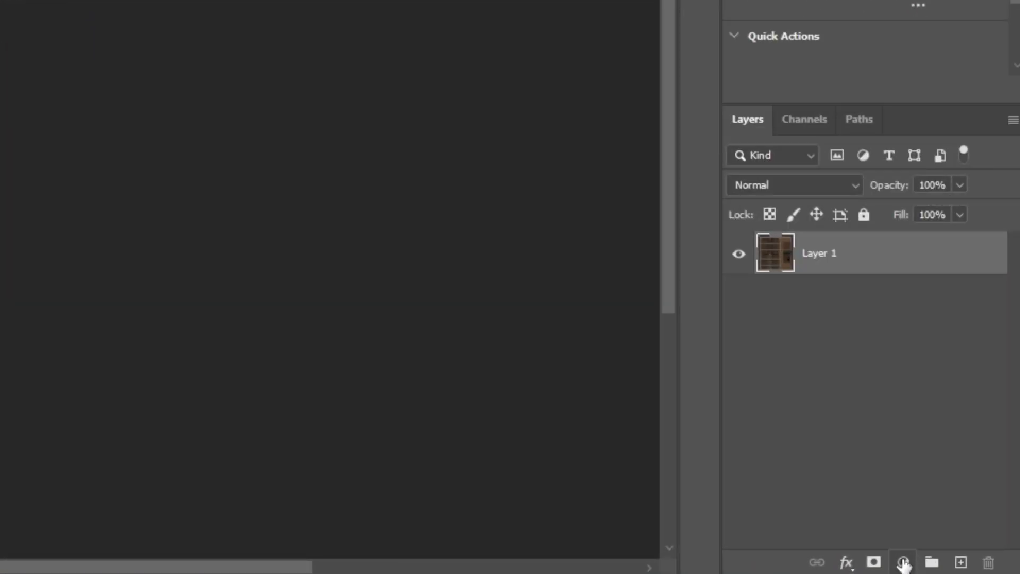
pyautogui.click(904, 562)
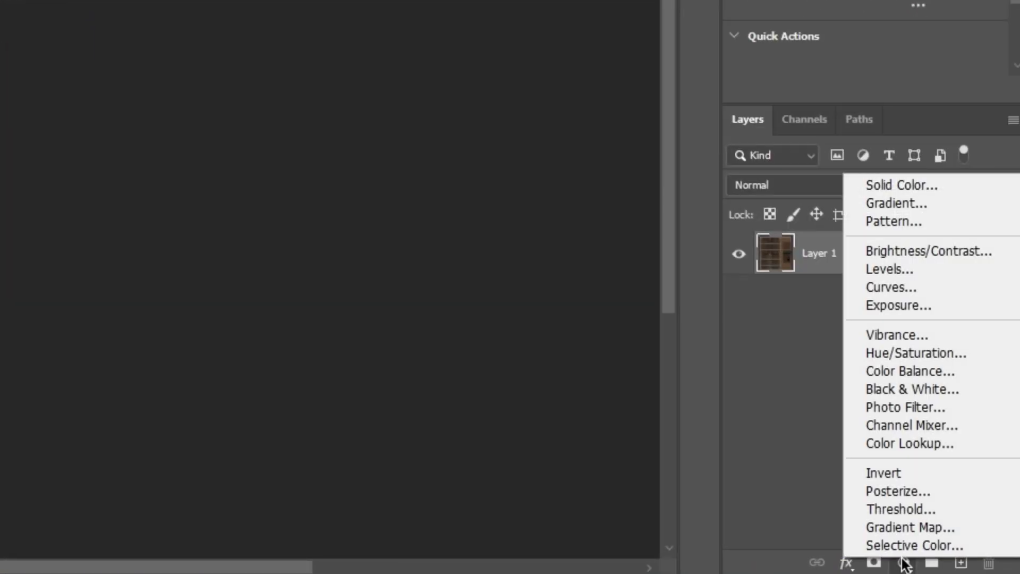
pyautogui.click(905, 253)
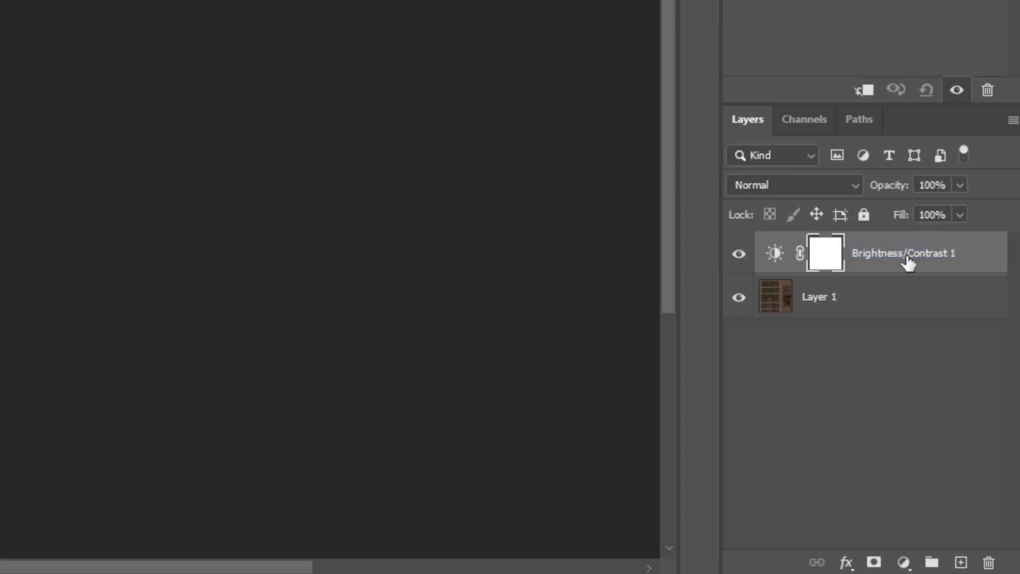
pyautogui.click(974, 194)
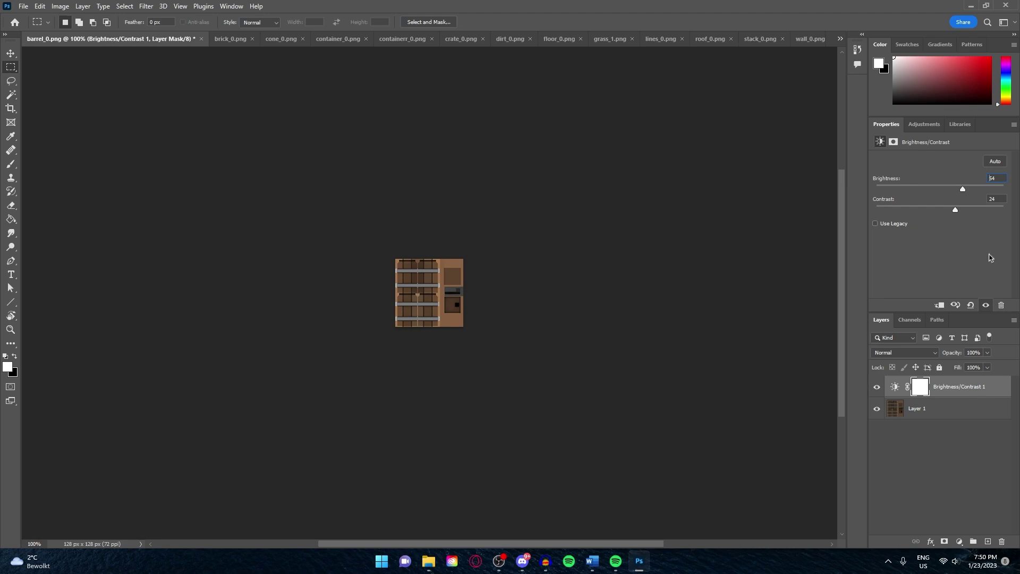
pyautogui.write('-54')
pyautogui.press('Tab')
pyautogui.write('-24')
pyautogui.press('Return')
pyautogui.click(925, 431)
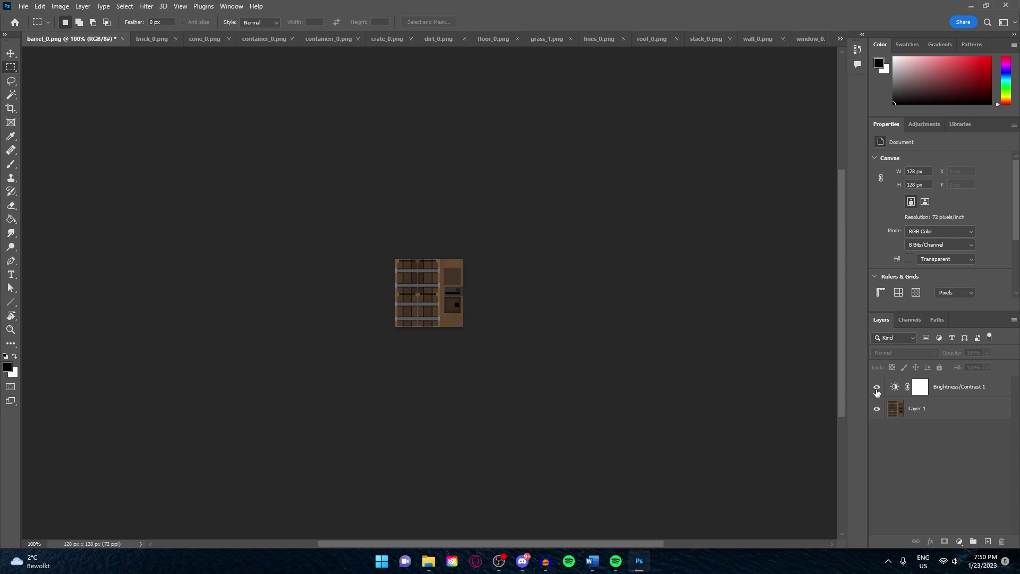
# Step: Add a Hue/Saturation layer to barrel_0, undo a trial hue shift, and fine-tune the saturation
pyautogui.click(877, 389)
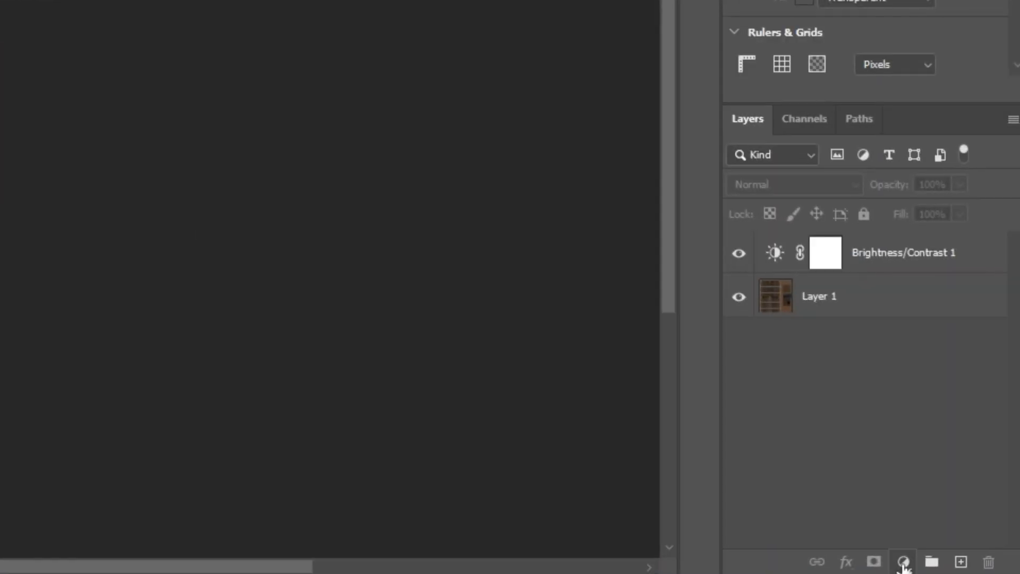
pyautogui.click(903, 564)
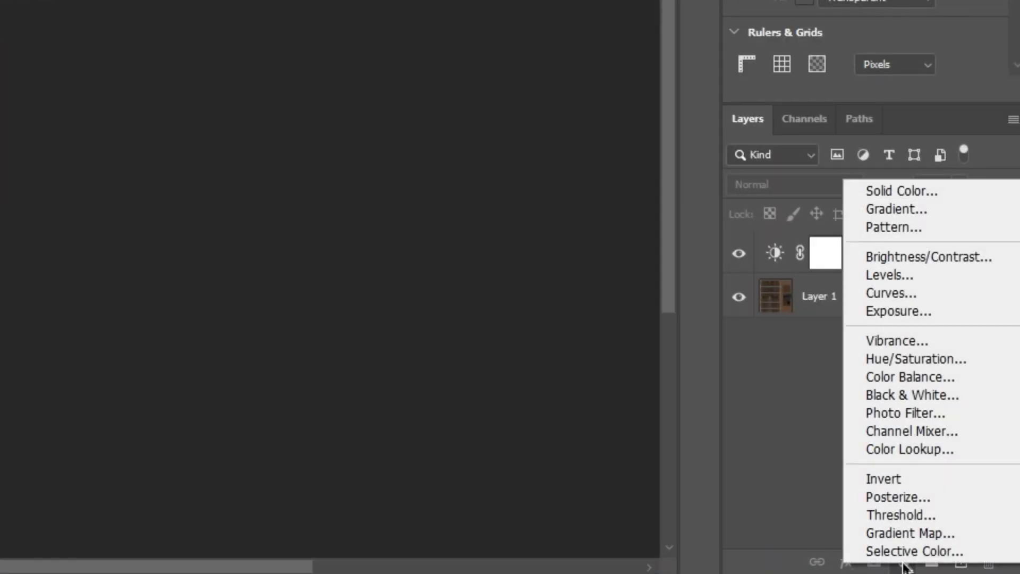
pyautogui.click(955, 359)
pyautogui.moveTo(940, 198); pyautogui.dragTo(963, 199)
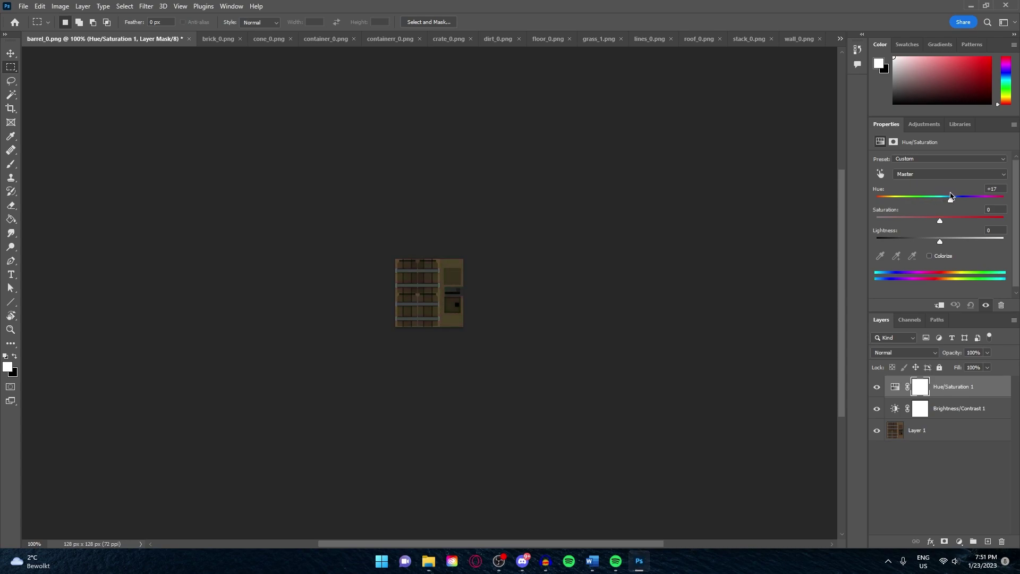
pyautogui.hotkey('ctrl', 'z')
pyautogui.moveTo(968, 219); pyautogui.dragTo(1006, 230)
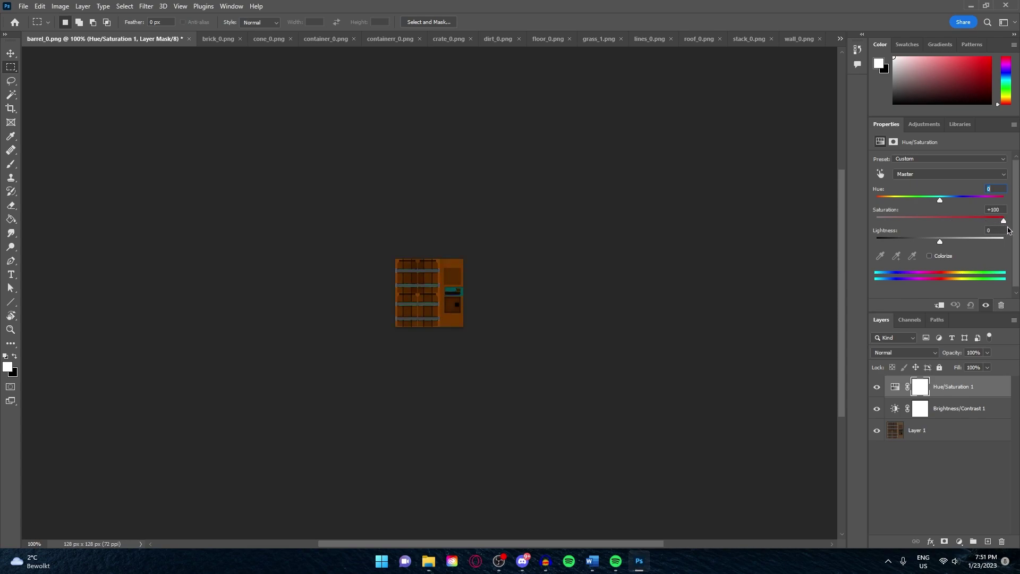
pyautogui.moveTo(1004, 230); pyautogui.dragTo(943, 222)
pyautogui.moveTo(876, 386)
pyautogui.mouseDown()
pyautogui.moveTo(876, 408)
pyautogui.moveTo(878, 379)
pyautogui.mouseUp()
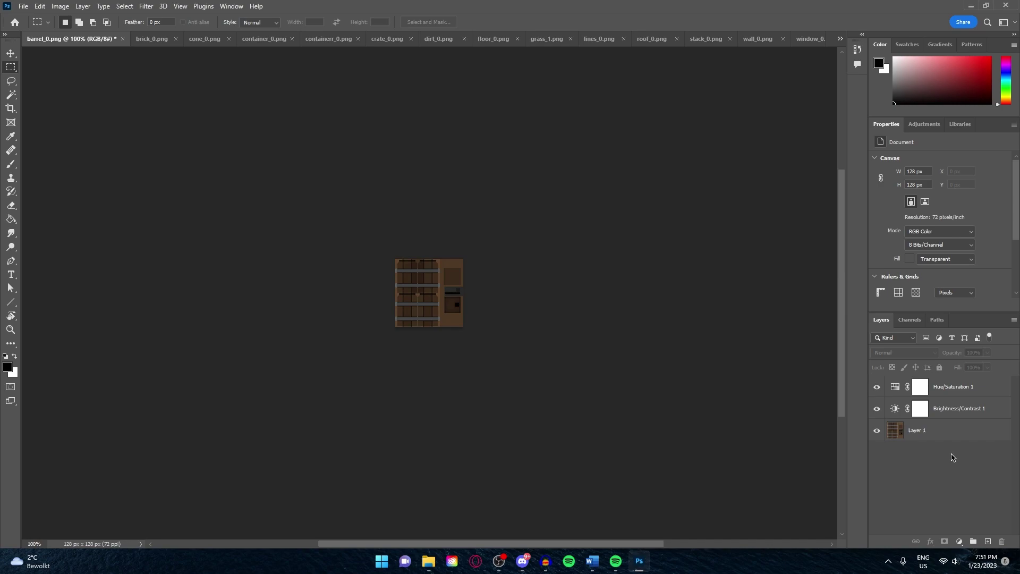
# Step: Export the barrel texture as barrel_0.png into mod/textures, replacing the existing file
pyautogui.click(21, 6)
pyautogui.moveTo(90, 171)
pyautogui.click(187, 178)
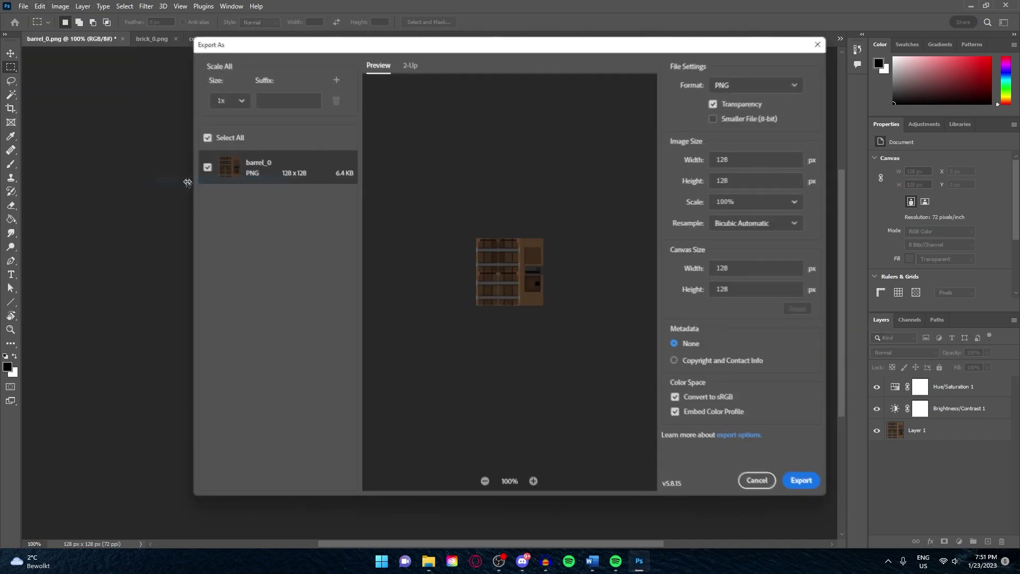
pyautogui.click(805, 483)
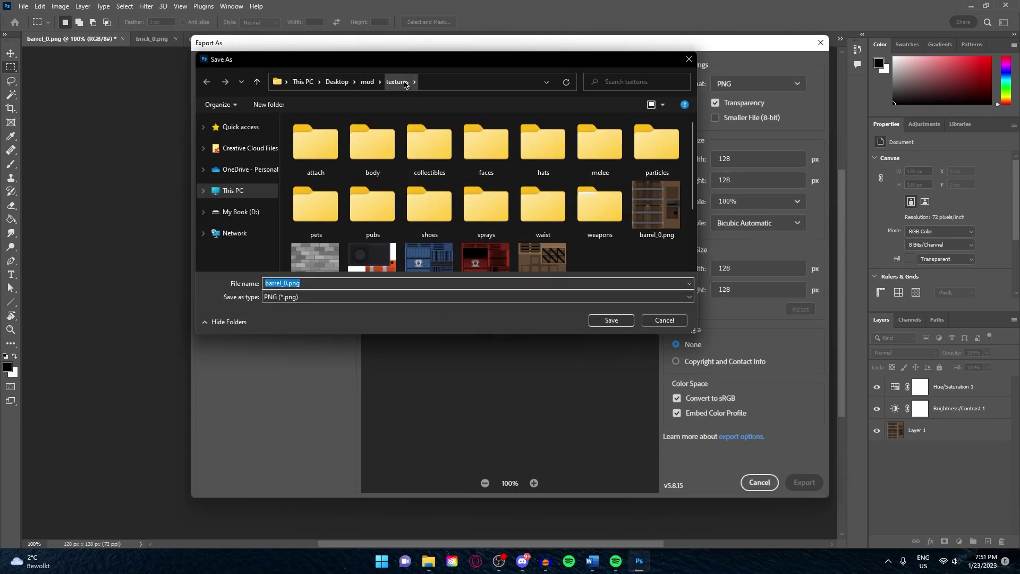
pyautogui.click(611, 321)
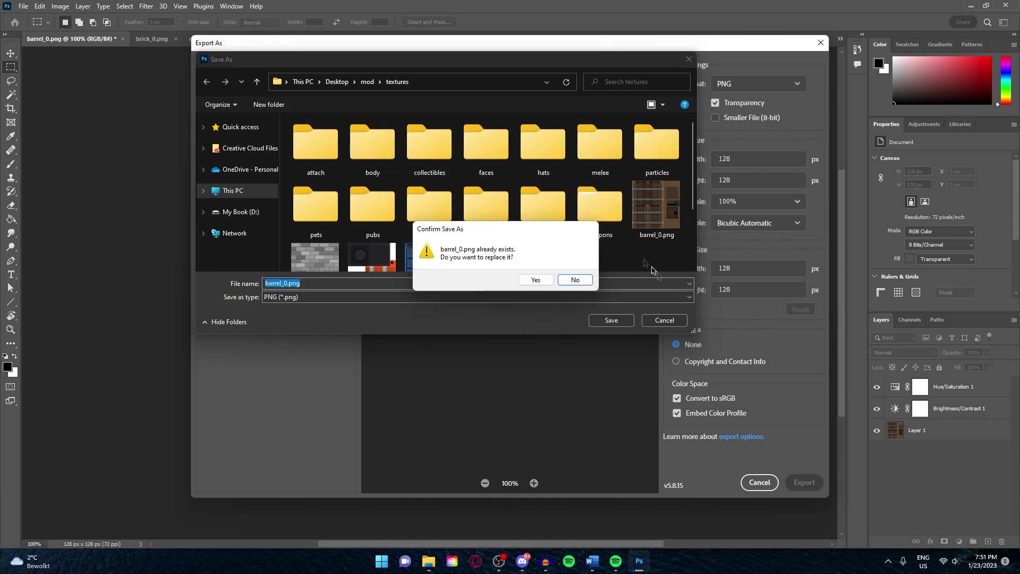
pyautogui.click(534, 280)
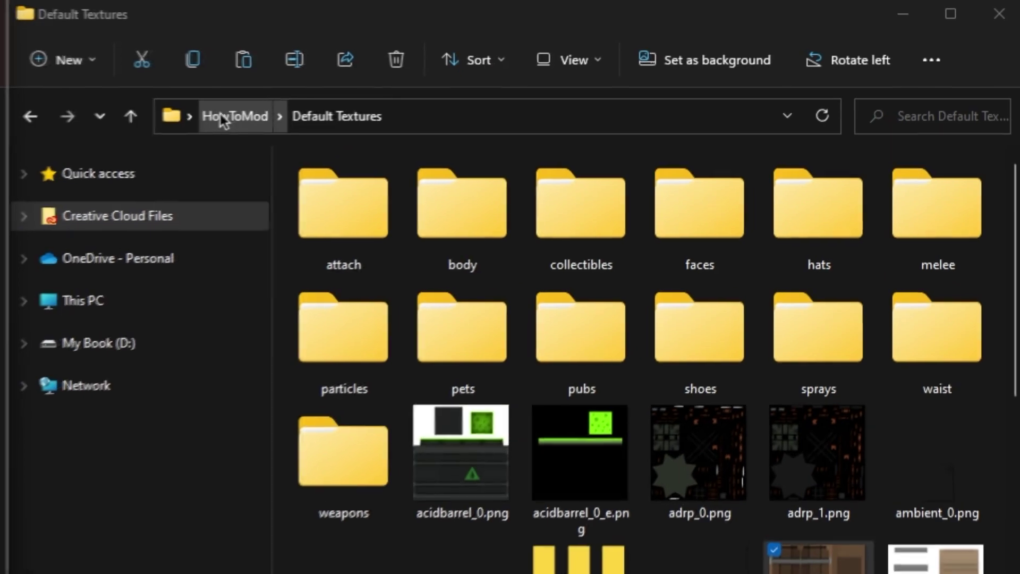
# Step: Go to HowToMod > Yoink Mods and launch the Yoink Anything shortcut
pyautogui.click(621, 58)
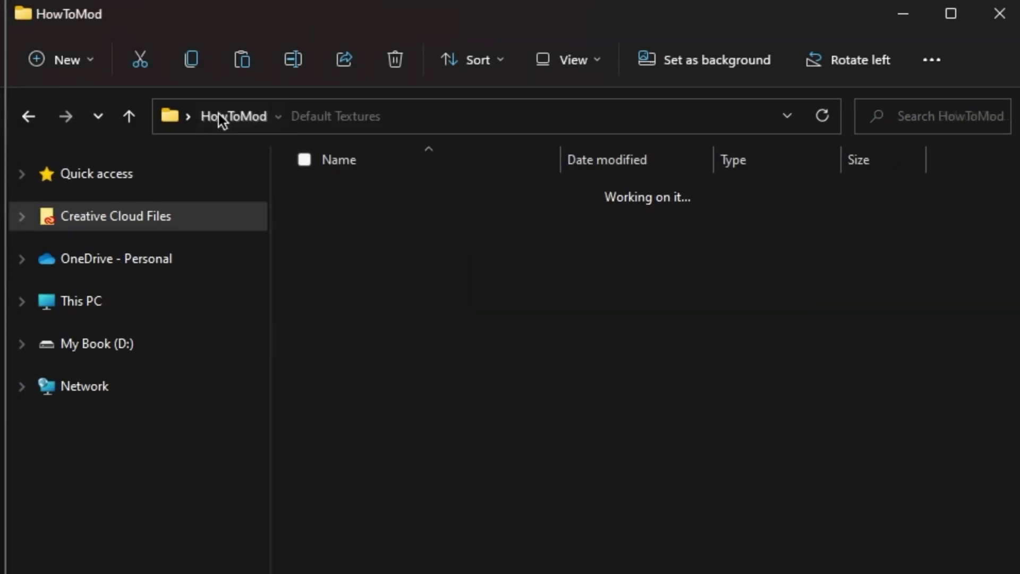
pyautogui.doubleClick(373, 398)
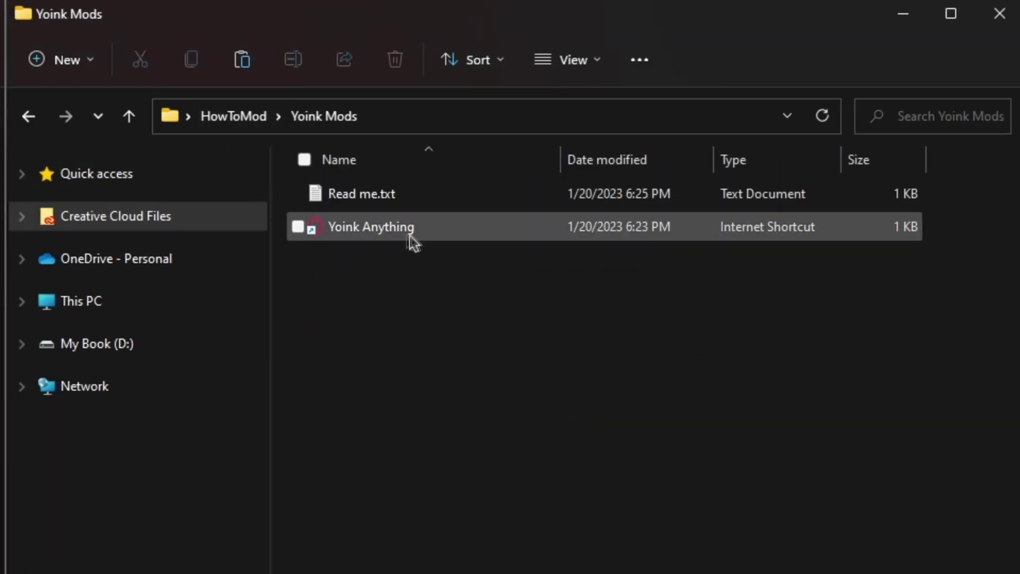
pyautogui.moveTo(436, 241)
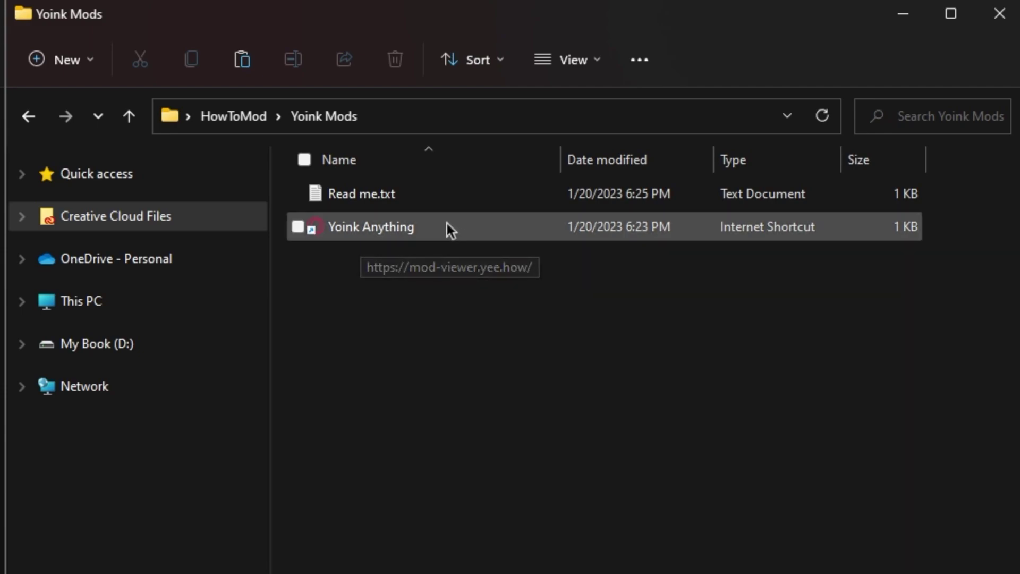
pyautogui.doubleClick(403, 230)
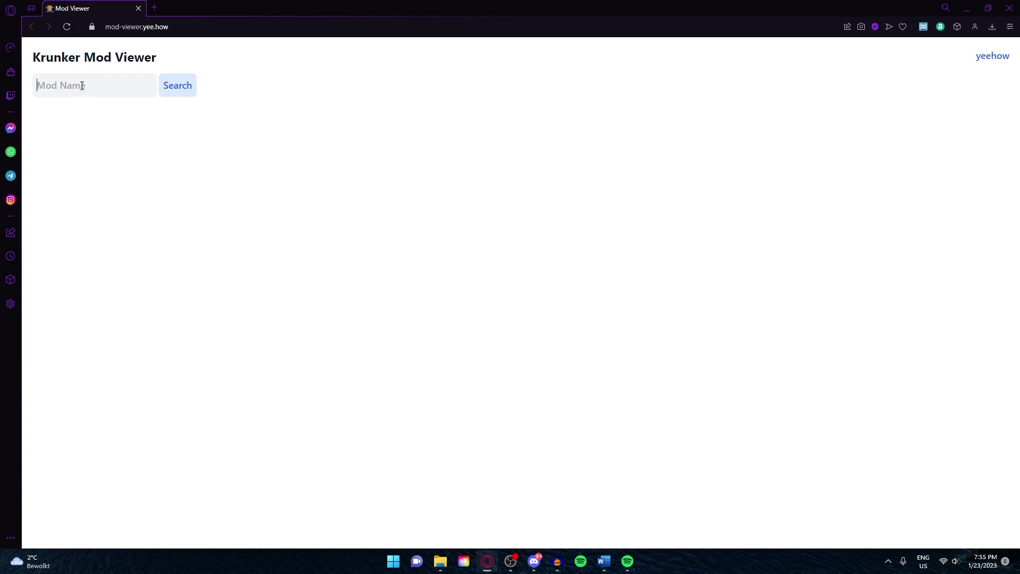
# Step: Search the mod viewer for 'Be' and download the Benitto_clean mod zip
pyautogui.write('Benitto')
pyautogui.press('Return')
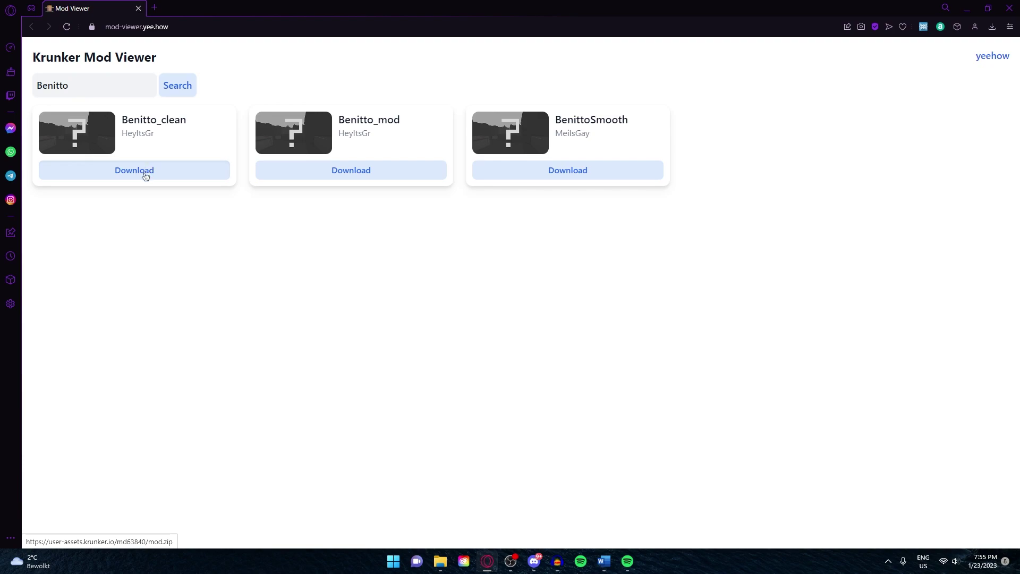
pyautogui.click(128, 174)
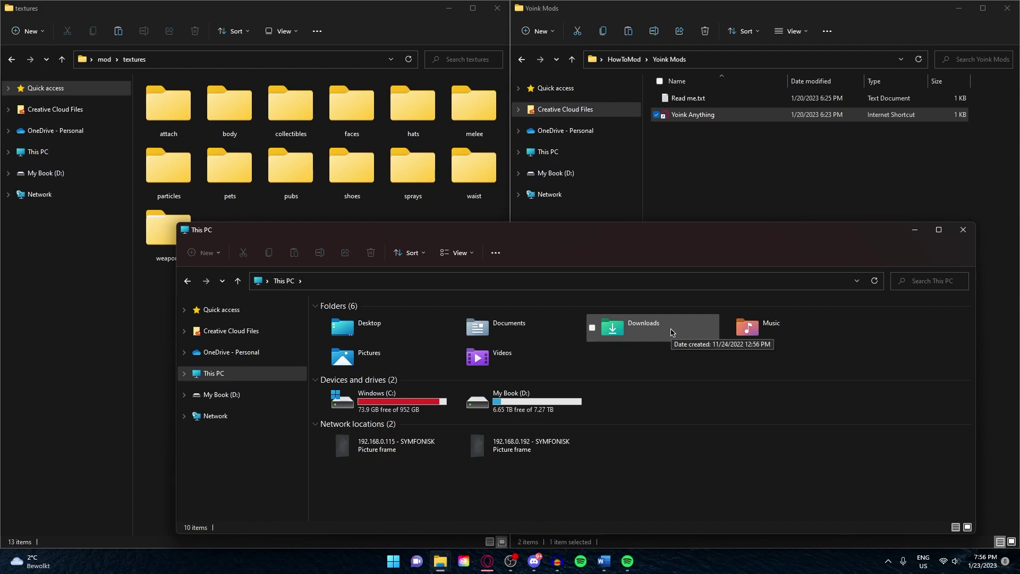
# Step: Open mod (3).zip from Downloads in WinRAR and browse into its textures folder
pyautogui.doubleClick(671, 332)
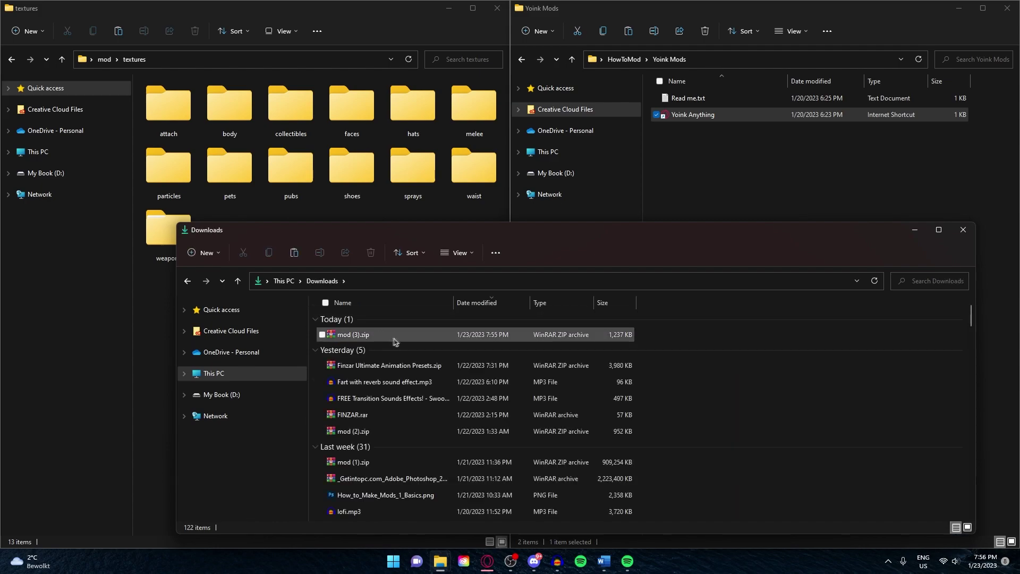
pyautogui.doubleClick(415, 338)
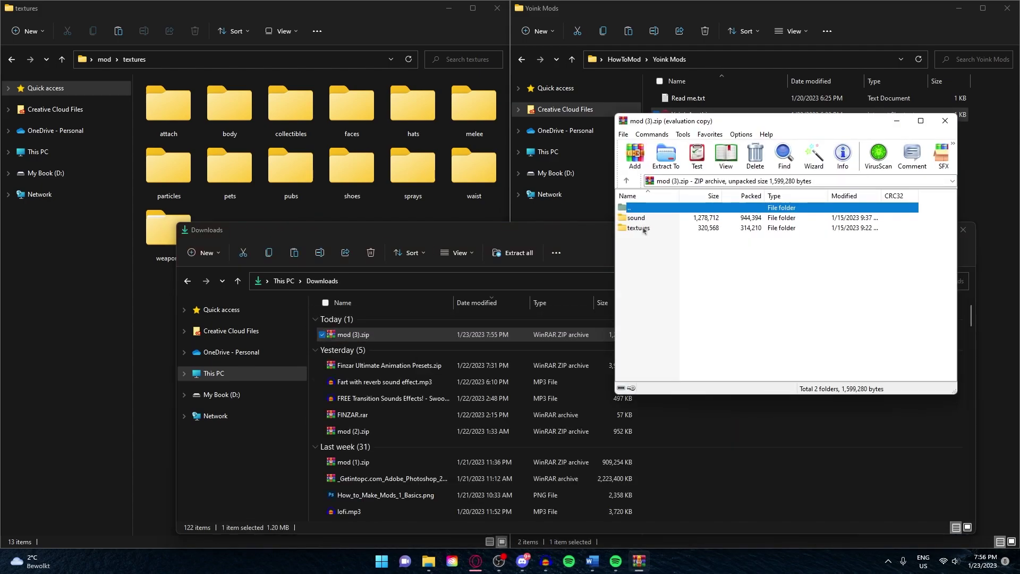
pyautogui.doubleClick(670, 229)
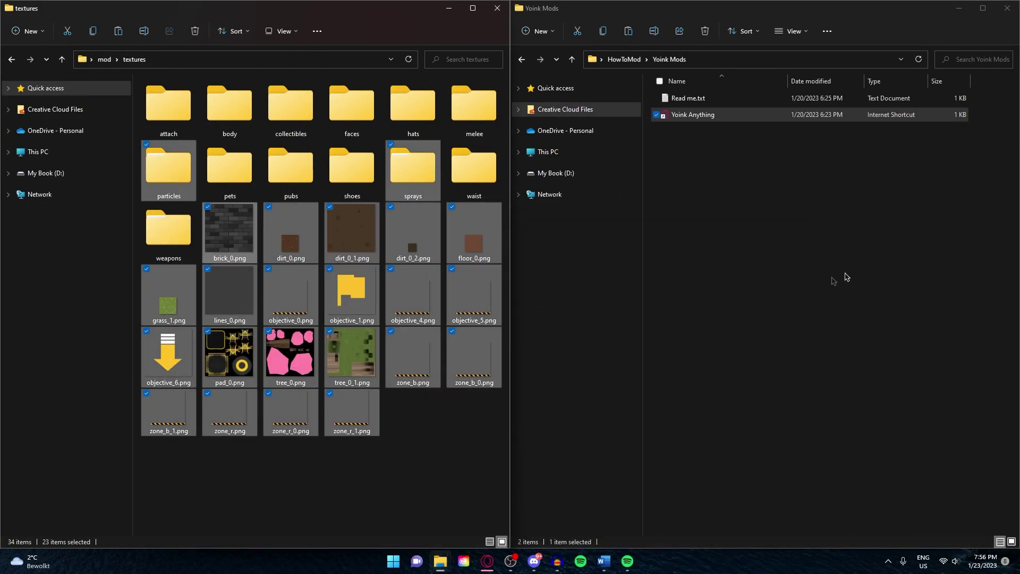
pyautogui.click(468, 448)
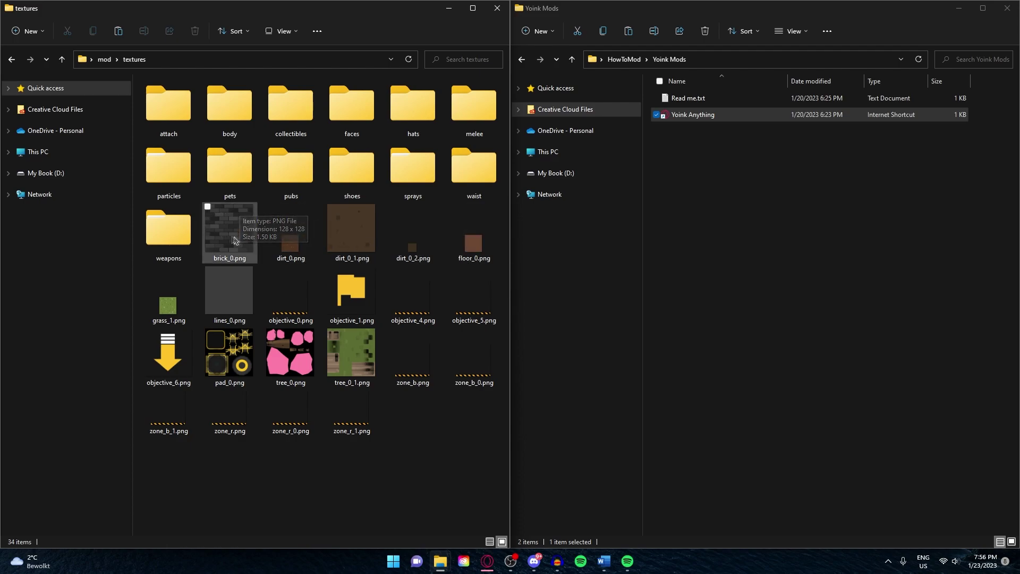
pyautogui.moveTo(237, 241)
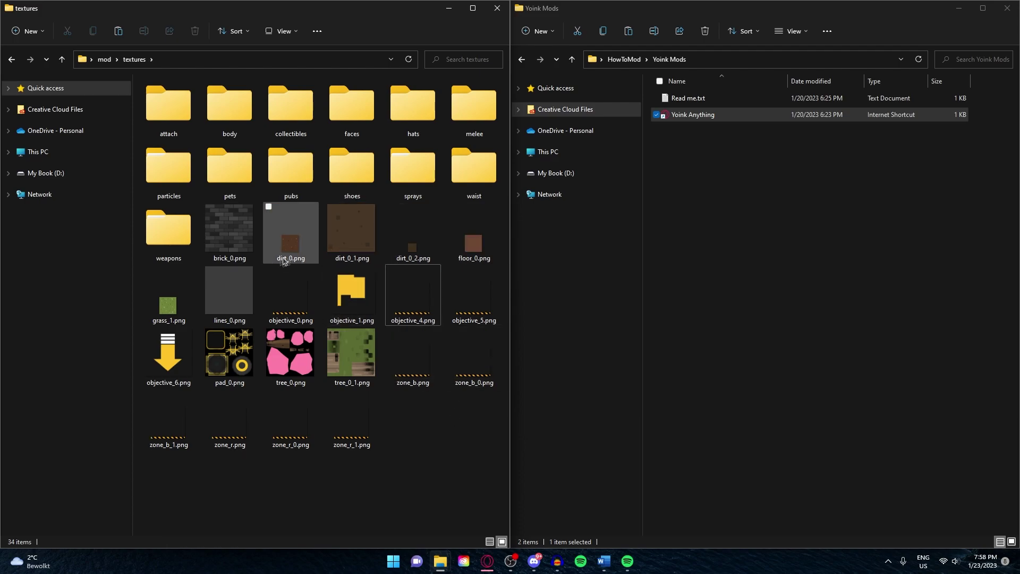
# Step: Select the extracted objective and zone PNGs in mod\textures and clear them out
pyautogui.keyDown('ctrl'); pyautogui.click(285, 309); pyautogui.keyUp('ctrl')
pyautogui.keyDown('ctrl'); pyautogui.click(414, 298); pyautogui.keyUp('ctrl')
pyautogui.keyDown('ctrl'); pyautogui.click(474, 298); pyautogui.keyUp('ctrl')
pyautogui.keyDown('ctrl'); pyautogui.click(474, 356); pyautogui.keyUp('ctrl')
pyautogui.keyDown('ctrl'); pyautogui.click(426, 357); pyautogui.keyUp('ctrl')
pyautogui.keyDown('ctrl'); pyautogui.click(352, 417); pyautogui.keyUp('ctrl')
pyautogui.keyDown('ctrl'); pyautogui.click(290, 417); pyautogui.keyUp('ctrl')
pyautogui.keyDown('ctrl'); pyautogui.click(229, 417); pyautogui.keyUp('ctrl')
pyautogui.keyDown('ctrl'); pyautogui.click(166, 396); pyautogui.keyUp('ctrl')
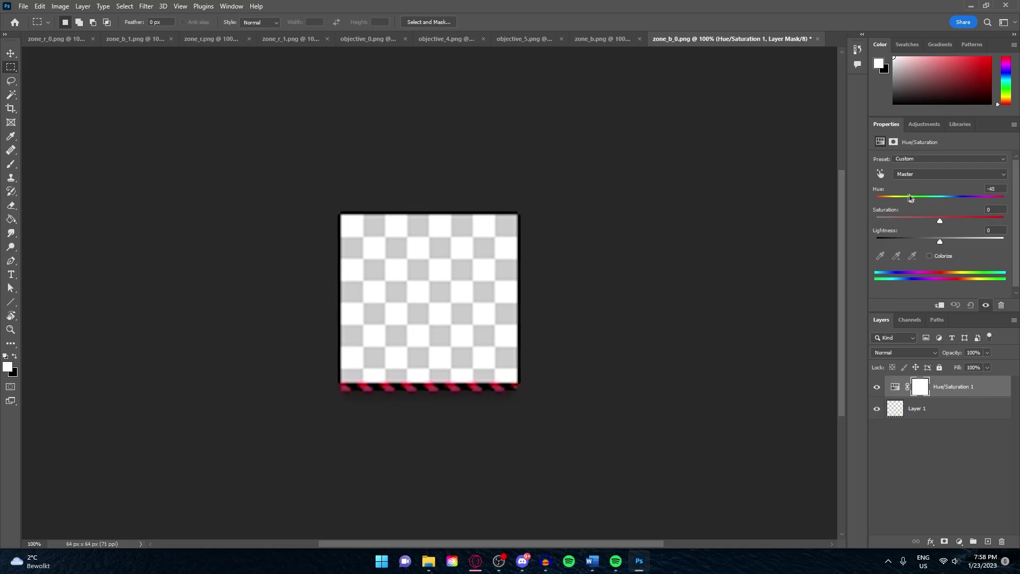
pyautogui.moveTo(925, 198); pyautogui.dragTo(885, 199)
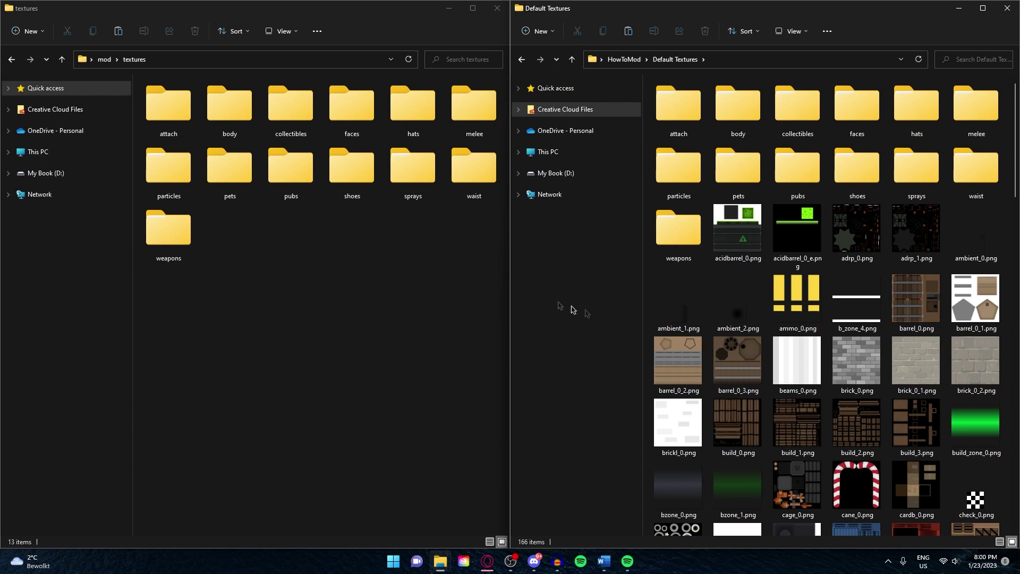
# Step: Copy the default barrel_0.png into mod\textures and open it in Photoshop
pyautogui.click(933, 274)
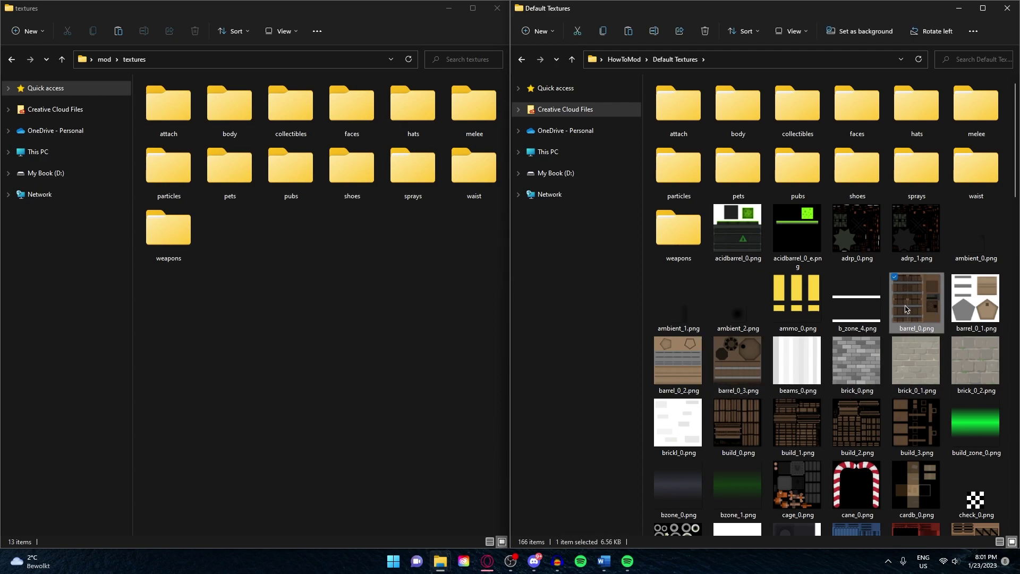
pyautogui.click(371, 272)
pyautogui.hotkey('ctrl', 'v')
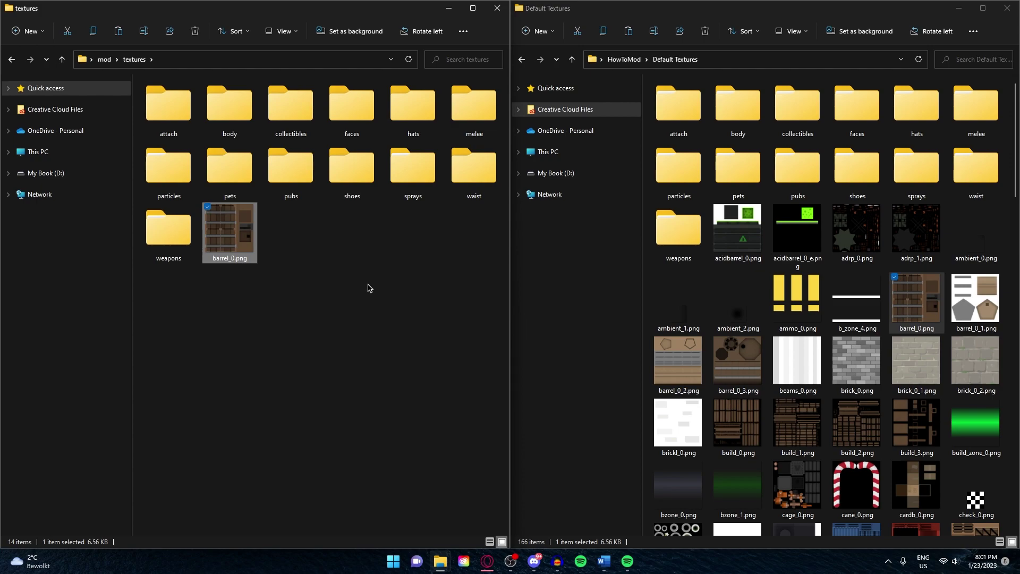
pyautogui.doubleClick(244, 238)
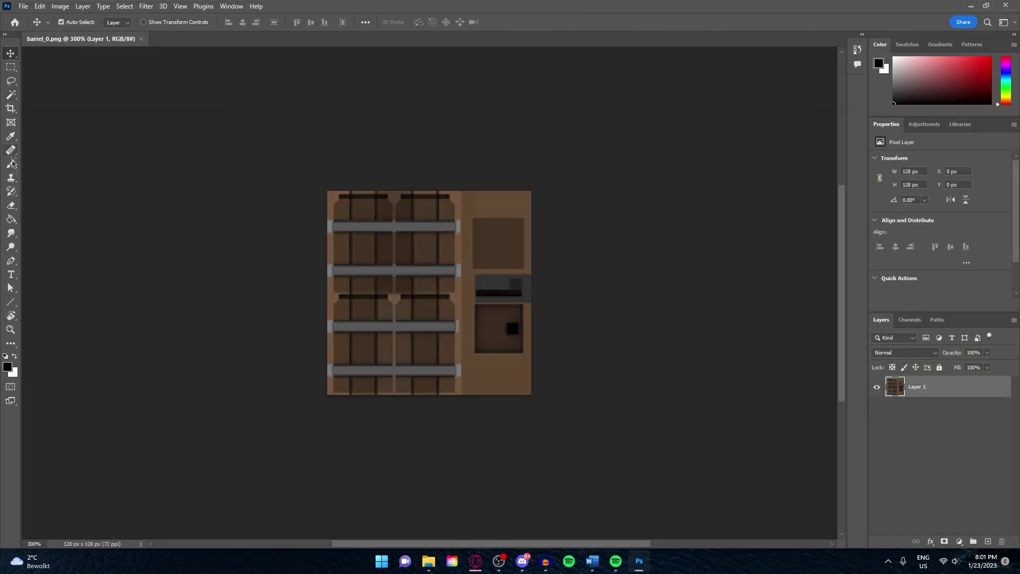
# Step: Paint grey and dark strokes over the barrel on a new layer, then hide it and select Layer 1
pyautogui.hotkey('ctrl', 'shift', 'alt', 'n')
pyautogui.press('b')
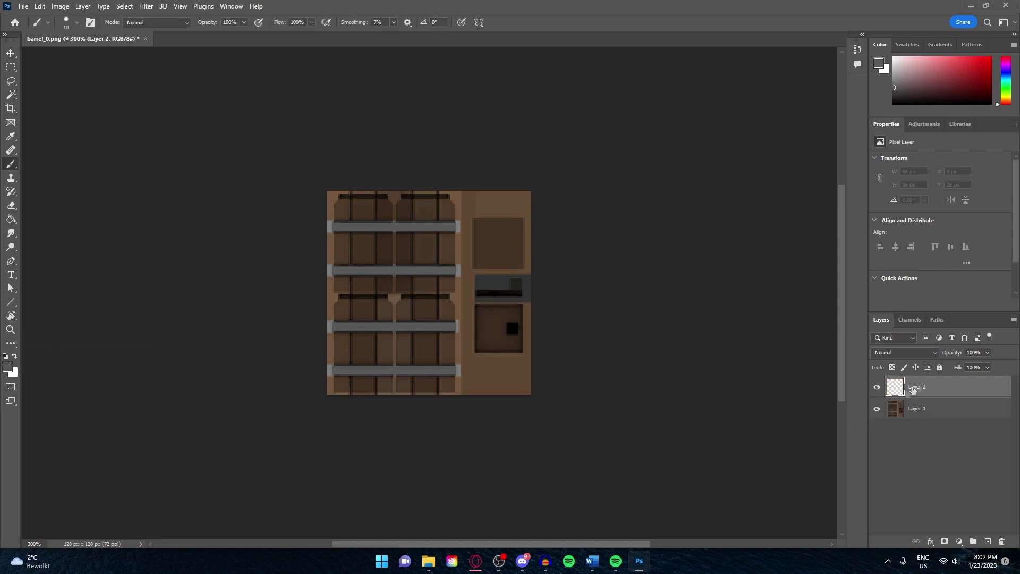
pyautogui.moveTo(334, 226); pyautogui.dragTo(450, 226)
pyautogui.moveTo(457, 269); pyautogui.dragTo(382, 271)
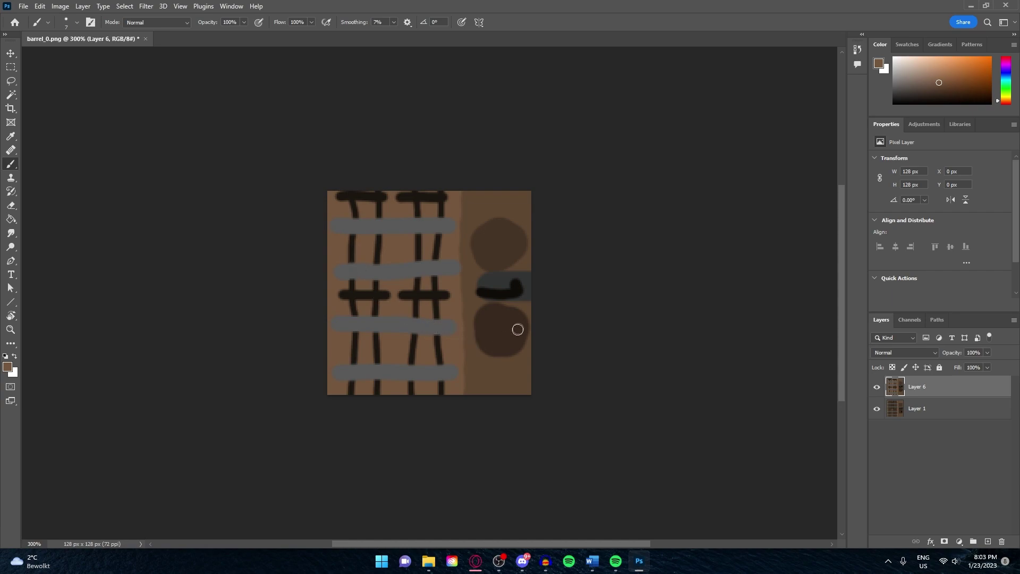
pyautogui.moveTo(518, 329); pyautogui.dragTo(522, 314)
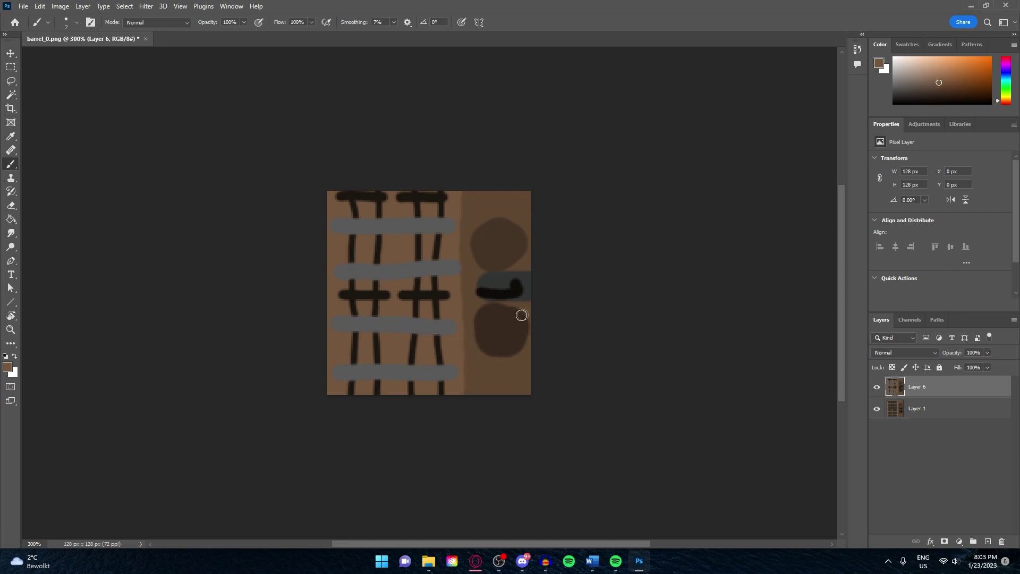
pyautogui.click(878, 387)
pyautogui.click(917, 408)
pyautogui.press('v')
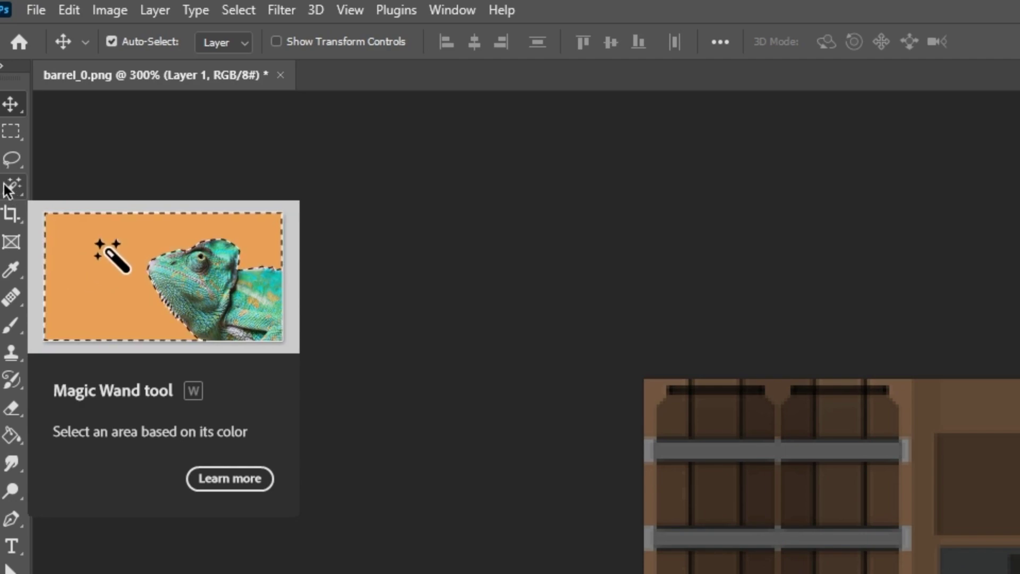
# Step: Magic-wand select the four grey barrel bands and copy them onto a new Layer 2
pyautogui.click(9, 189)
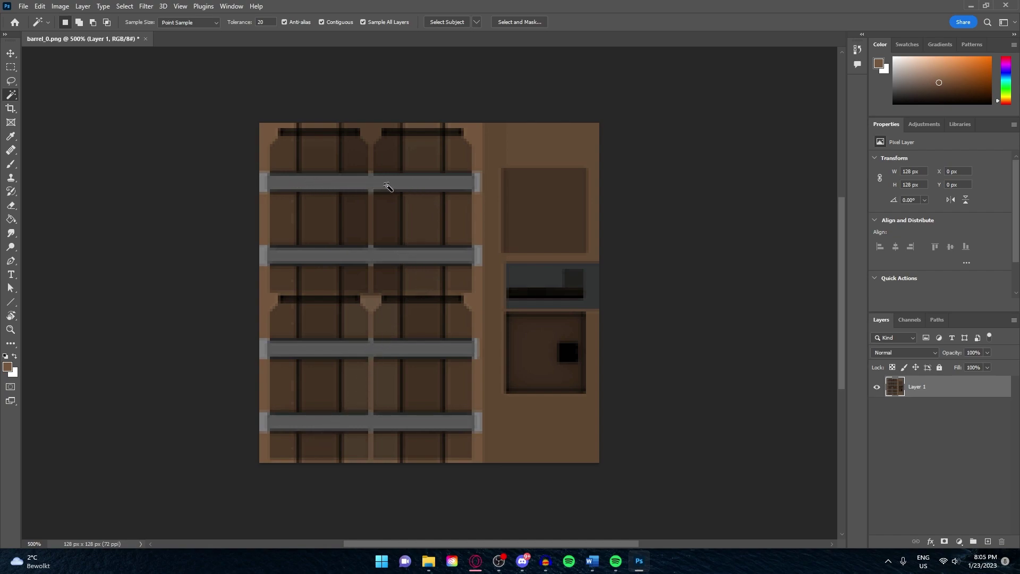
pyautogui.click(387, 186)
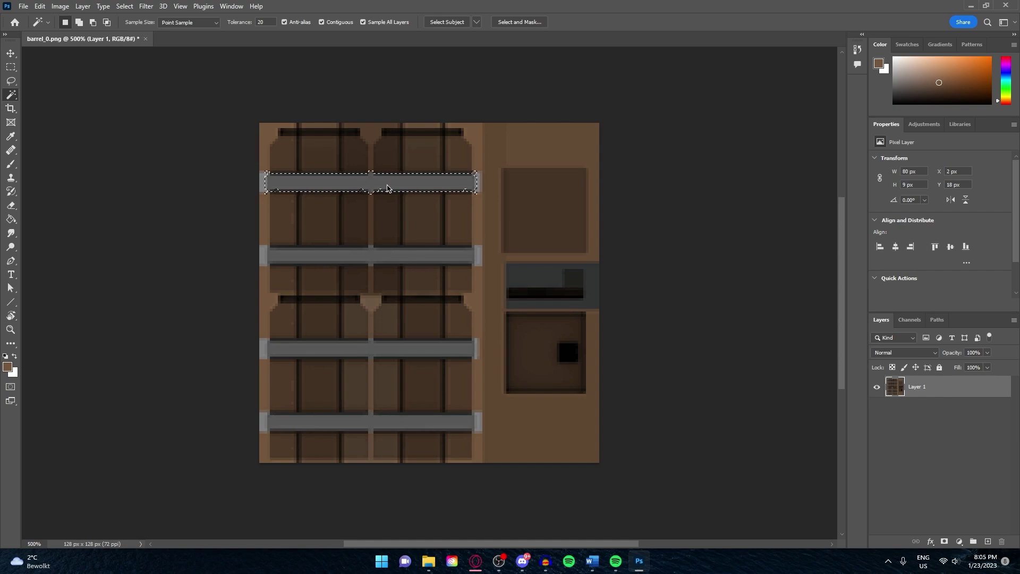
pyautogui.click(390, 256)
pyautogui.click(407, 351)
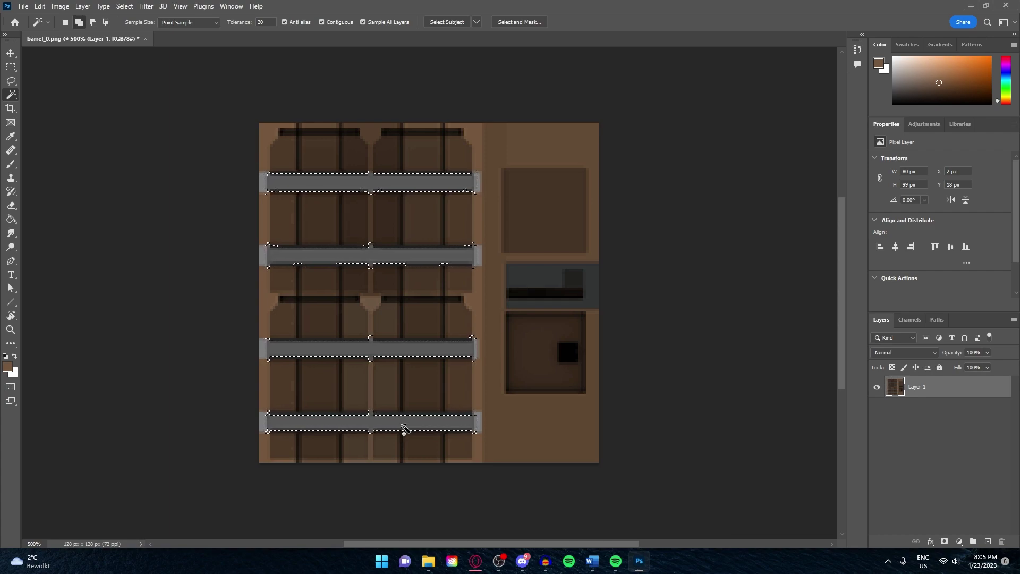
pyautogui.hotkey('ctrl', 'j')
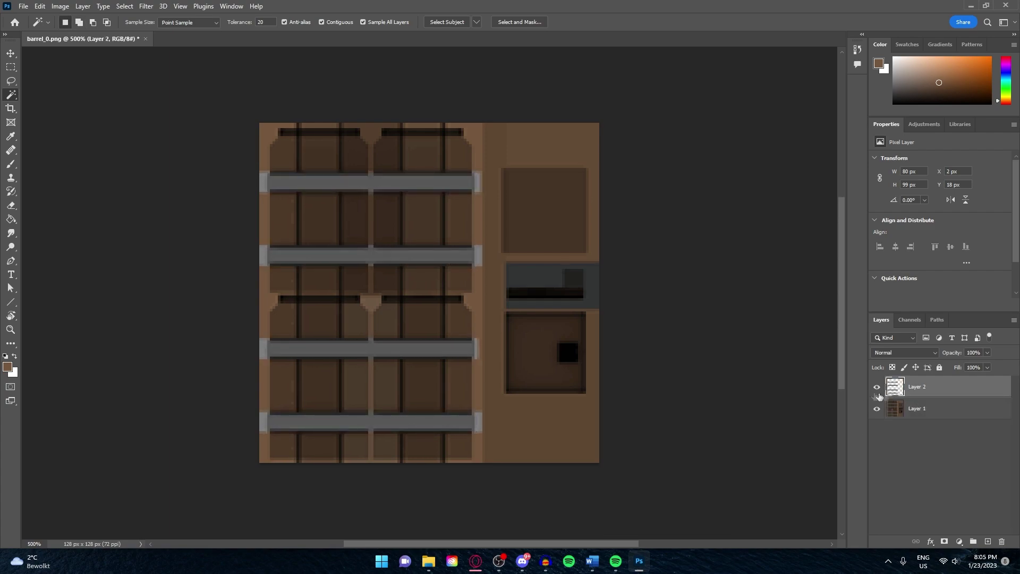
pyautogui.click(878, 409)
pyautogui.click(878, 408)
# Step: Give Layer 2 a Gradient Overlay using a Blues preset gradient
pyautogui.doubleClick(975, 390)
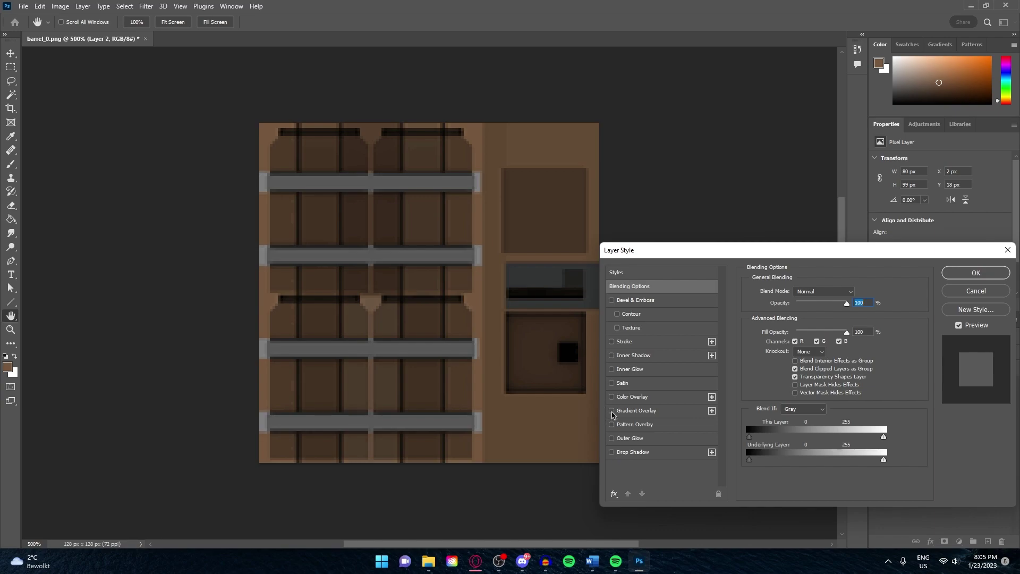
pyautogui.click(613, 414)
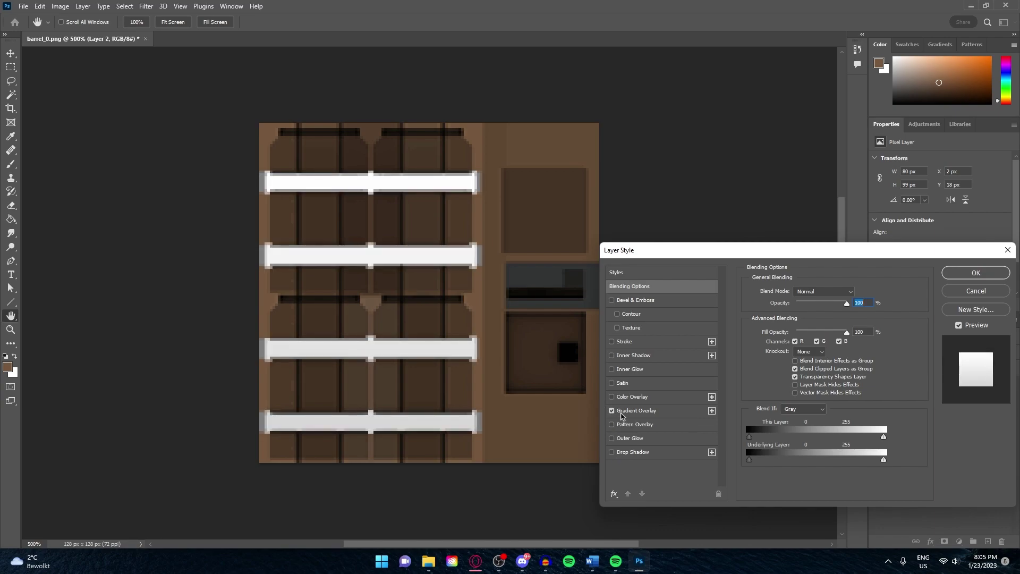
pyautogui.click(622, 414)
pyautogui.click(816, 316)
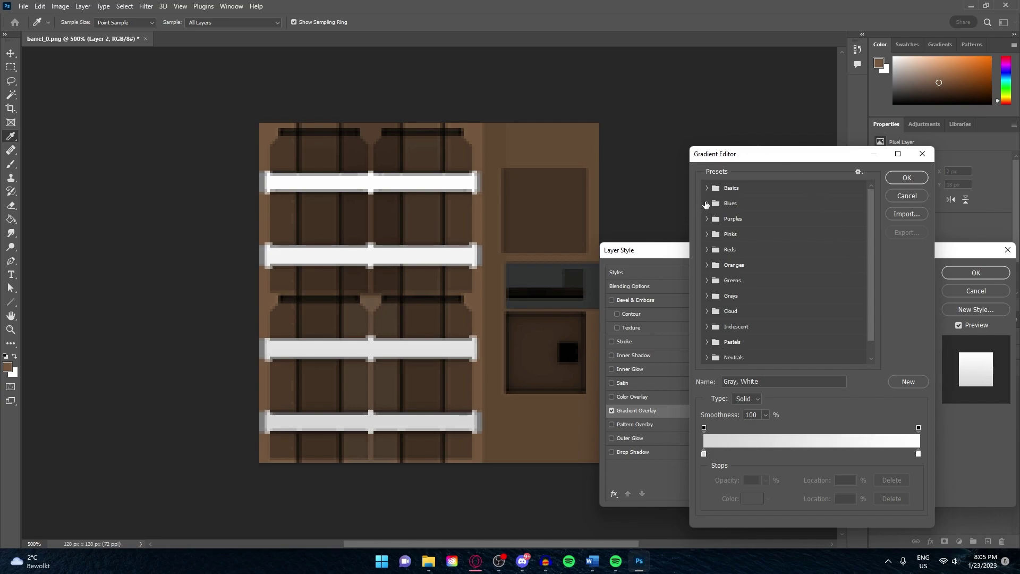
pyautogui.click(707, 203)
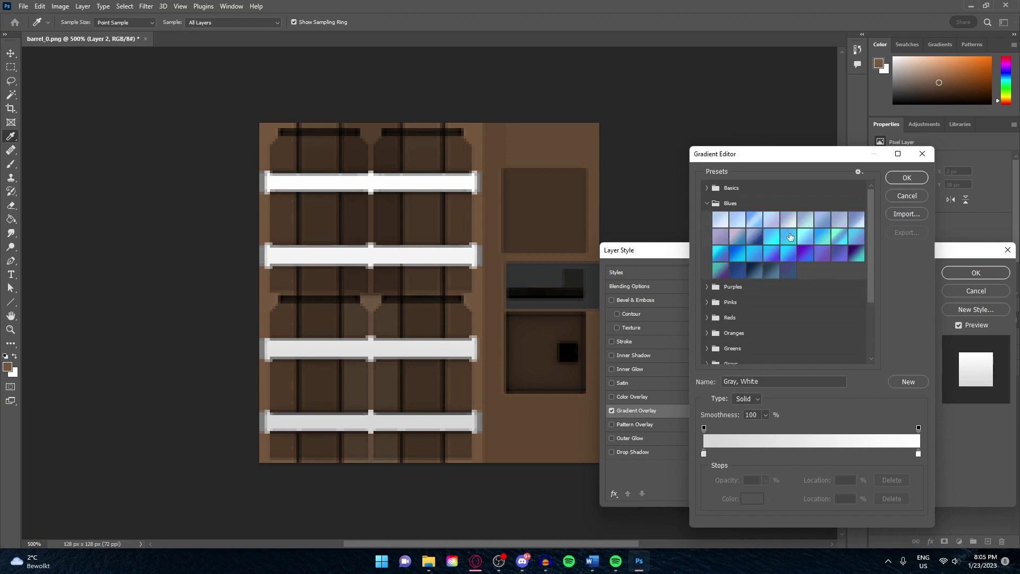
pyautogui.click(788, 235)
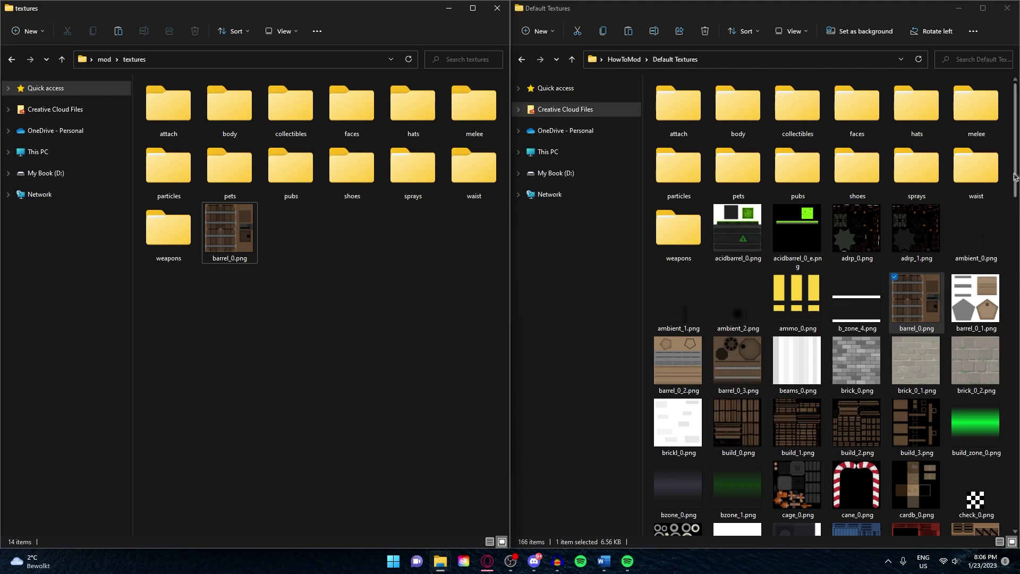
# Step: Copy the default brick_0.png into mod\textures and copy a red brick wall photo from the browser
pyautogui.scroll(-4, 850, 266)
pyautogui.click(856, 152)
pyautogui.moveTo(838, 198); pyautogui.dragTo(416, 319)
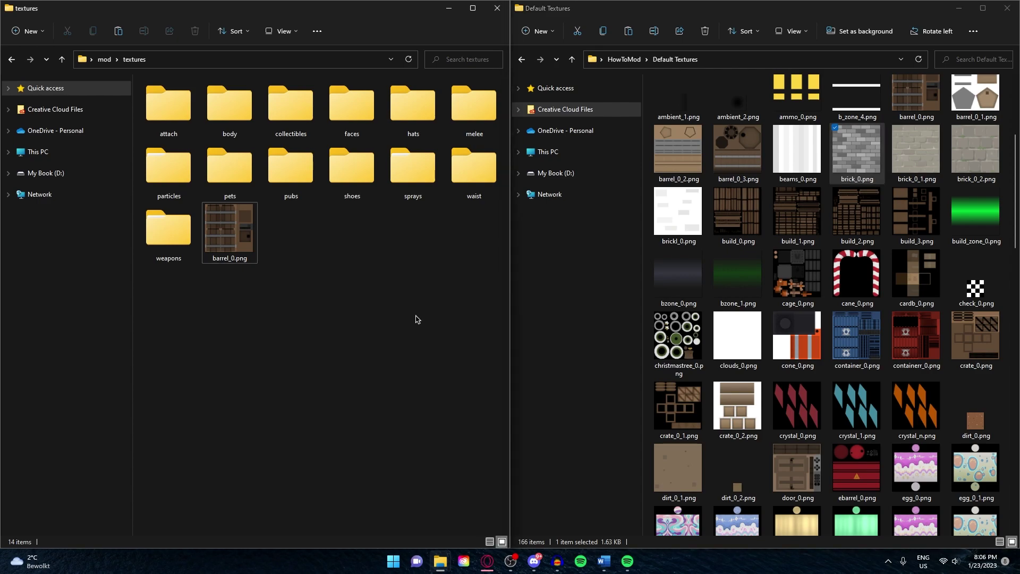
pyautogui.click(487, 561)
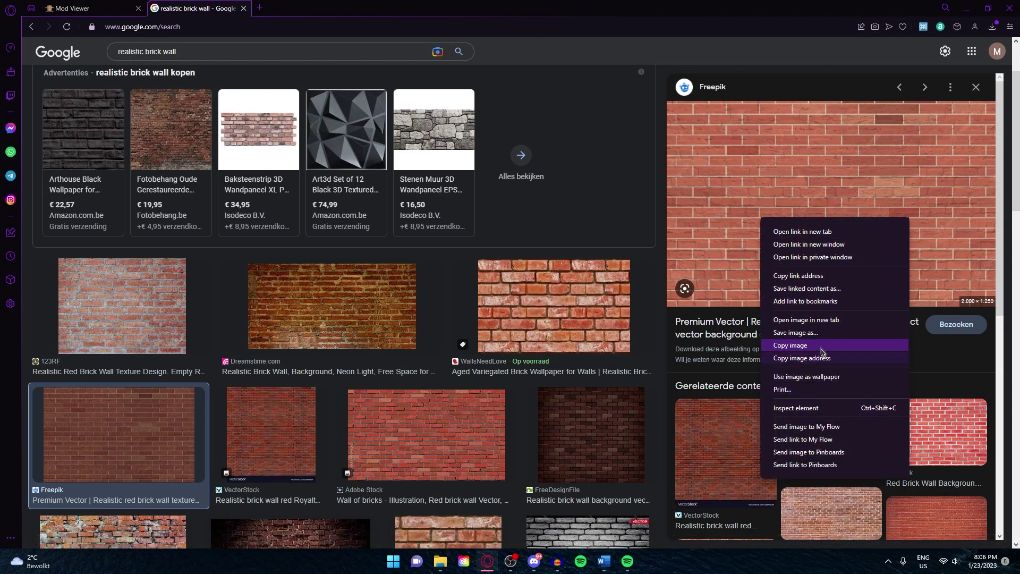
pyautogui.click(821, 347)
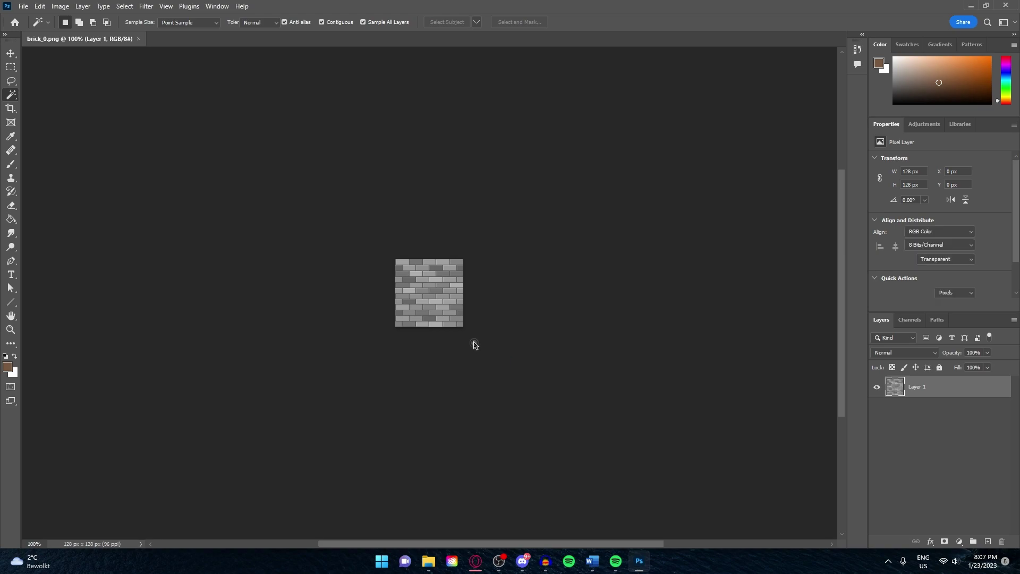
# Step: Paste the red brick photo into brick_0.png and scale it down to fit the texture
pyautogui.hotkey('ctrl', 'v')
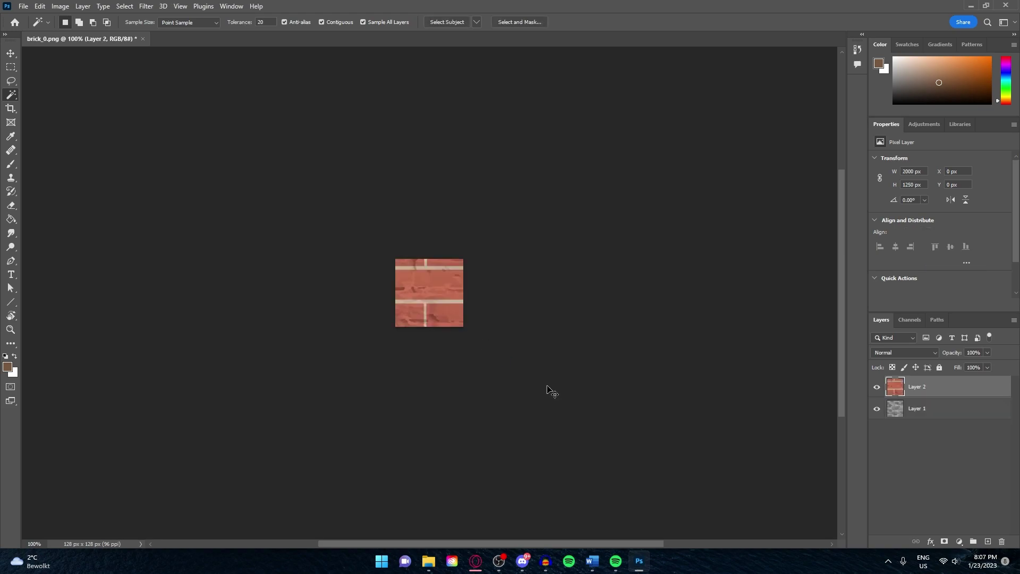
pyautogui.hotkey('ctrl', 't')
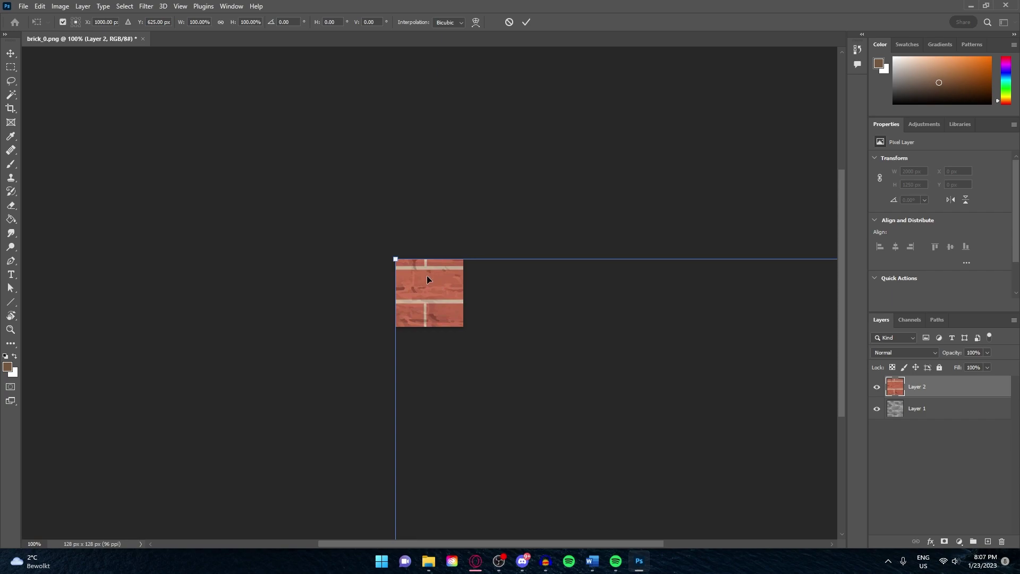
pyautogui.scroll(-4, 426, 275)
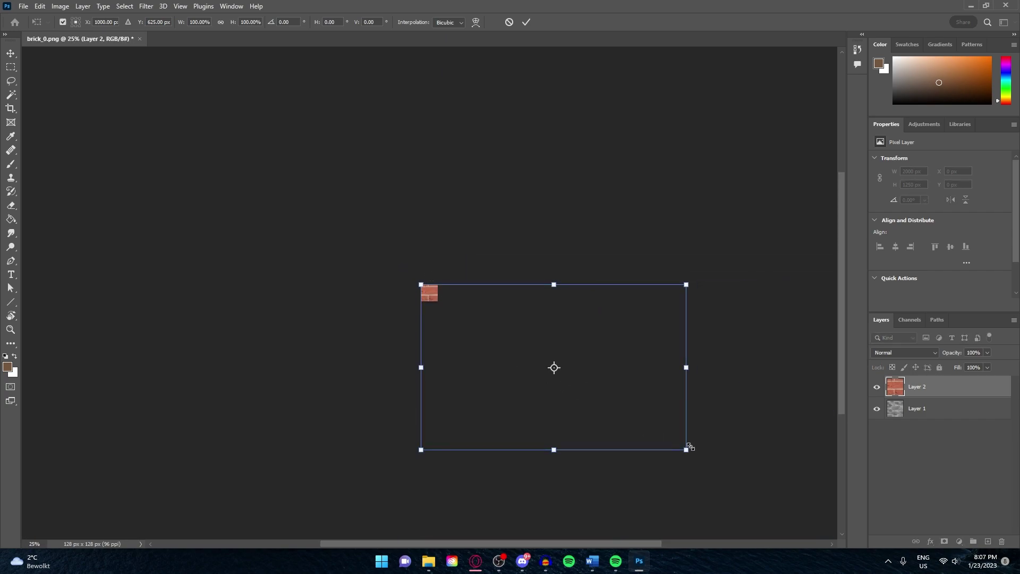
pyautogui.moveTo(686, 450); pyautogui.dragTo(456, 307)
pyautogui.scroll(6, 445, 327)
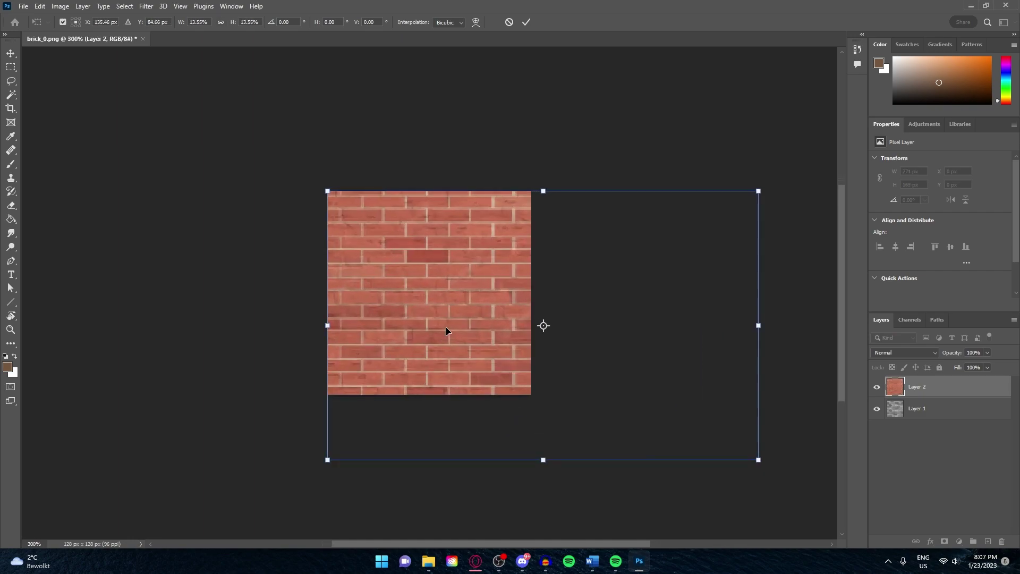
pyautogui.moveTo(760, 460); pyautogui.dragTo(653, 420)
pyautogui.press('Return')
# Step: Compare the brick layer off and on, then check brick_0.png in the mod folder
pyautogui.click(877, 387)
pyautogui.click(877, 388)
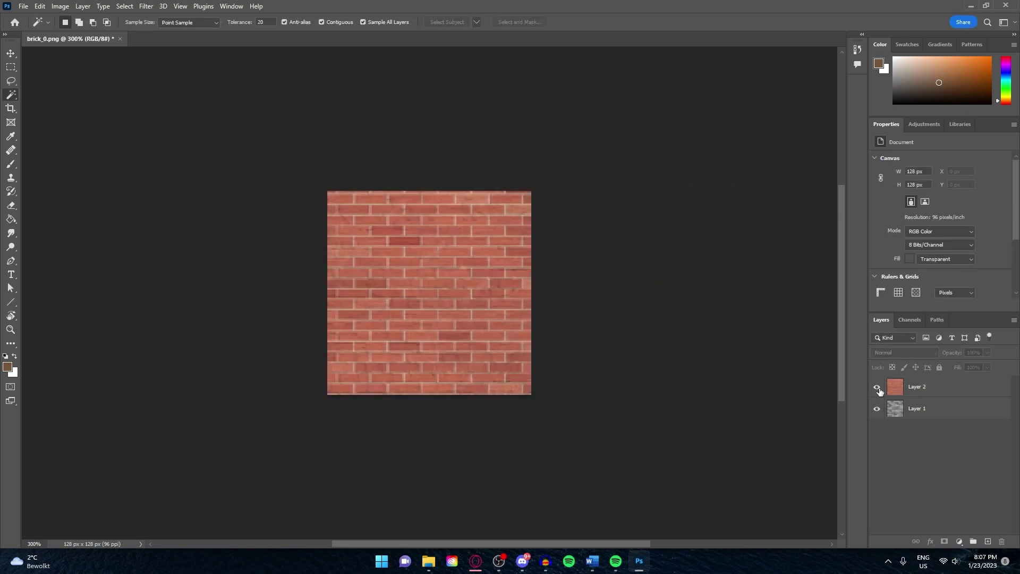
pyautogui.hotkey('alt', 'Tab')
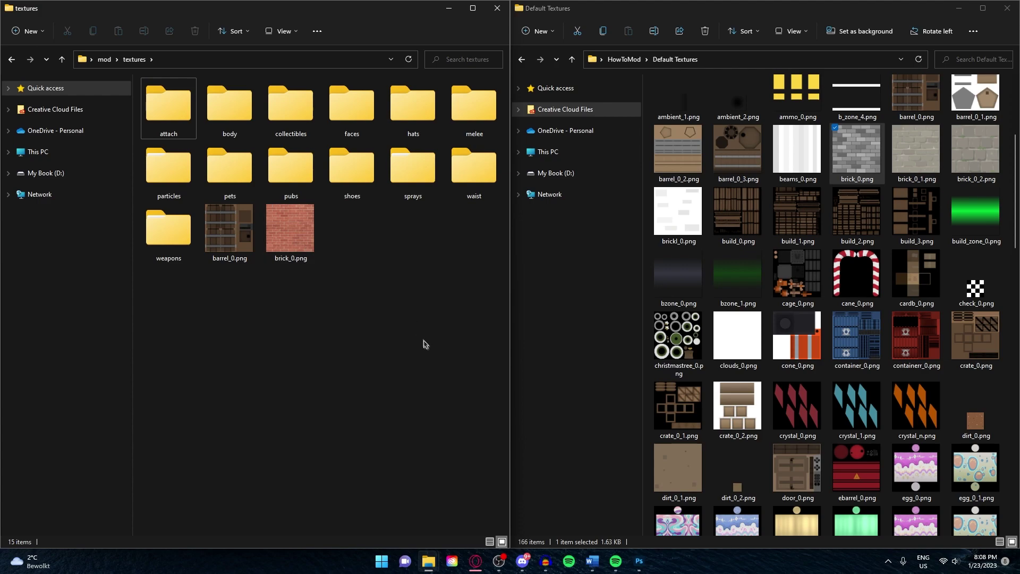
pyautogui.hotkey('alt', 'Tab')
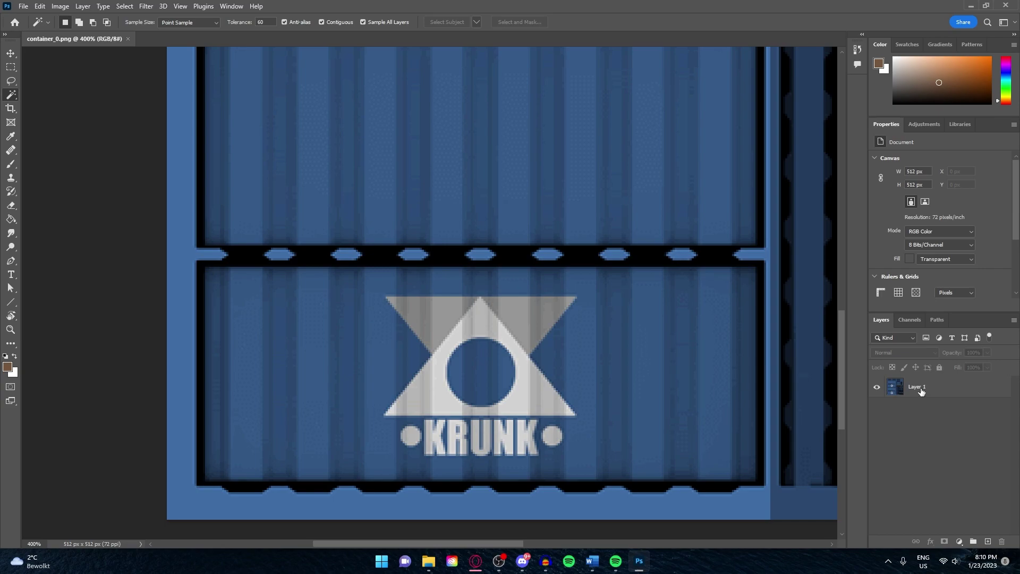
# Step: Duplicate Layer 1 and Magic-wand select the KRUNK logo's triangle, dots and letters K-R-U-N-K
pyautogui.click(920, 392)
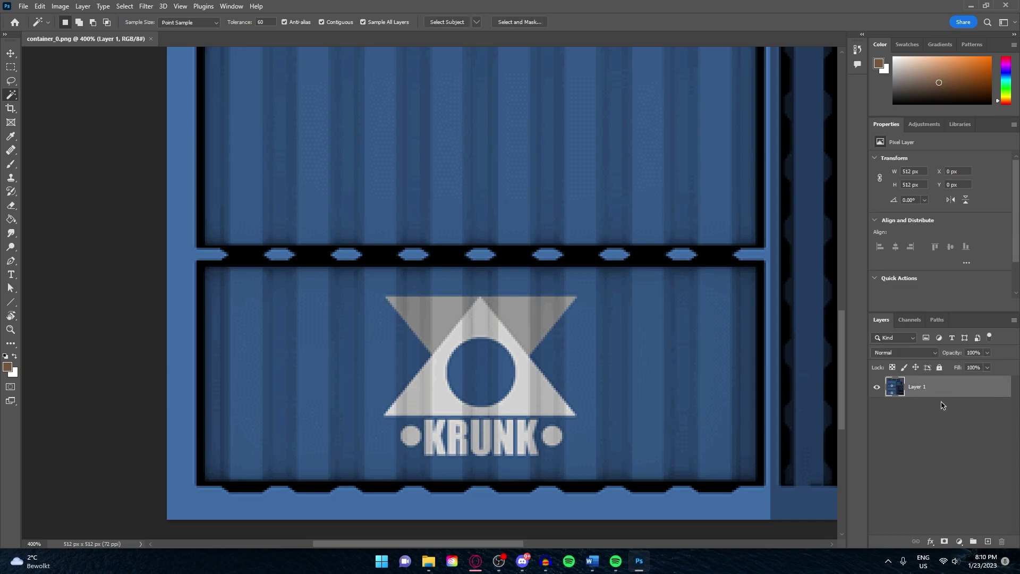
pyautogui.moveTo(920, 392); pyautogui.dragTo(989, 542)
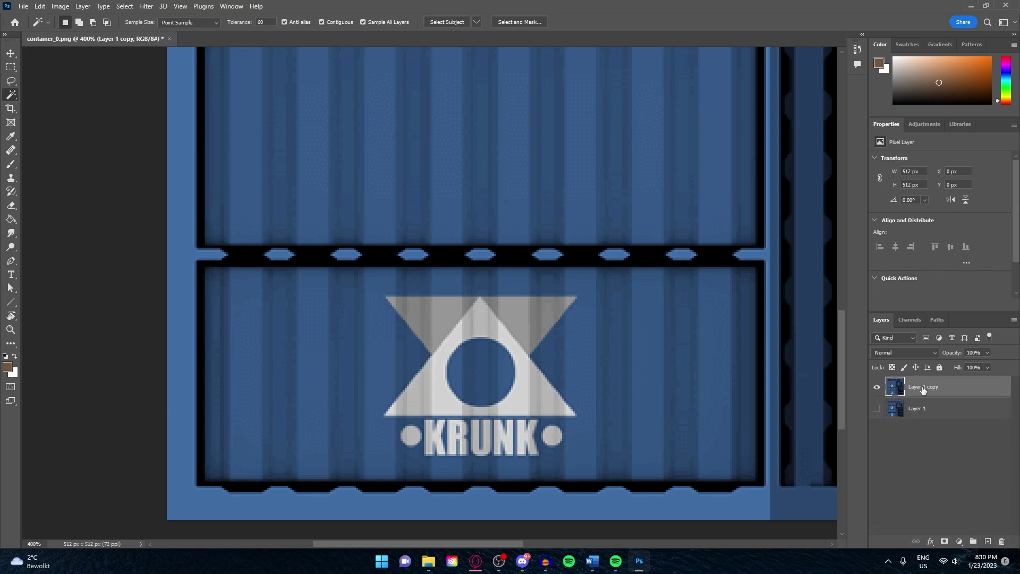
pyautogui.click(430, 316)
pyautogui.keyDown('shift'); pyautogui.click(456, 338); pyautogui.keyUp('shift')
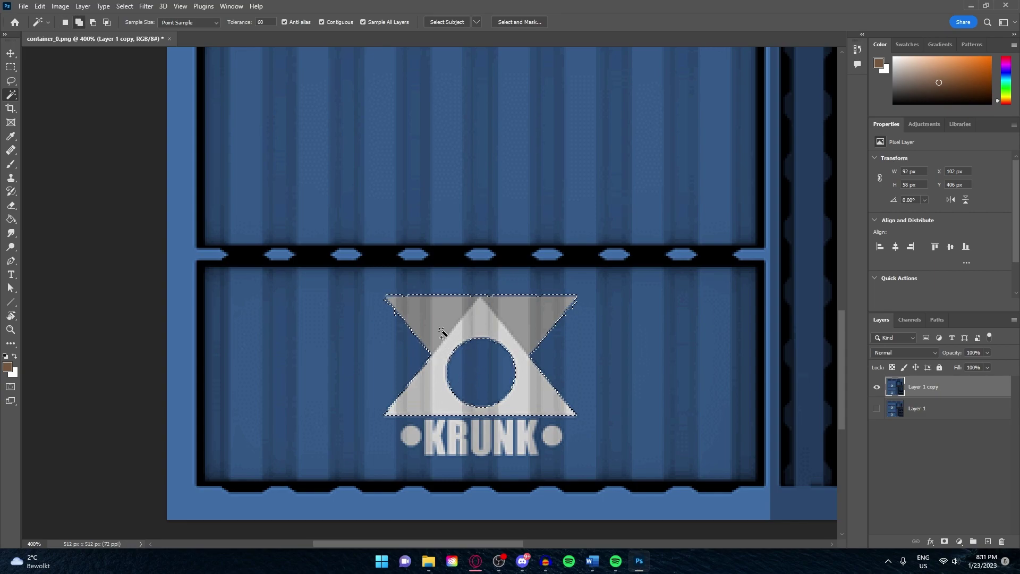
pyautogui.keyDown('shift'); pyautogui.click(412, 439); pyautogui.keyUp('shift')
pyautogui.keyDown('shift'); pyautogui.click(441, 439); pyautogui.keyUp('shift')
pyautogui.keyDown('shift'); pyautogui.click(453, 437); pyautogui.keyUp('shift')
pyautogui.keyDown('shift'); pyautogui.click(479, 441); pyautogui.keyUp('shift')
pyautogui.keyDown('shift'); pyautogui.click(507, 441); pyautogui.keyUp('shift')
pyautogui.keyDown('shift'); pyautogui.click(530, 440); pyautogui.keyUp('shift')
pyautogui.hotkey('ctrl', 'shift', 'v')
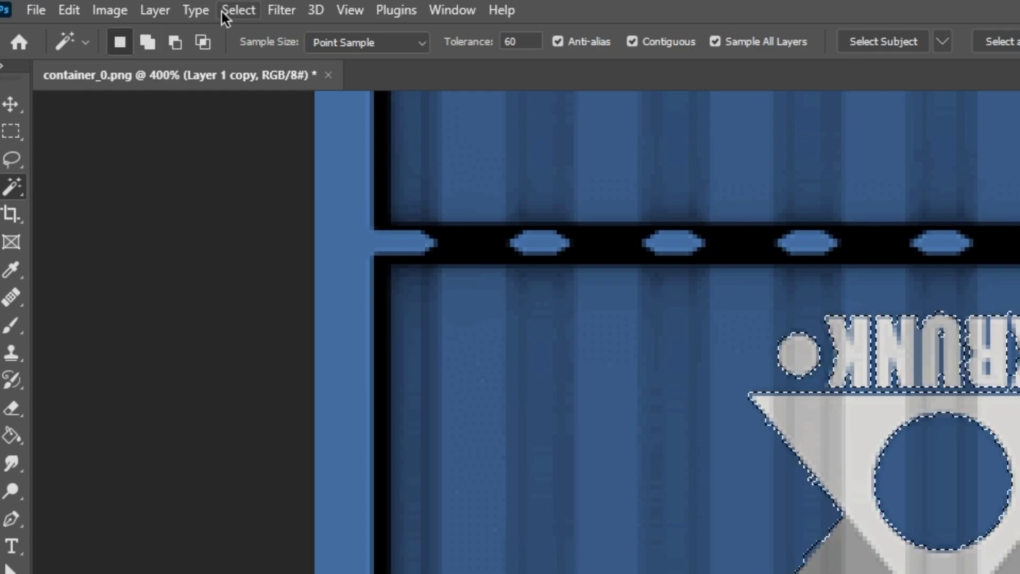
# Step: Expand the logo selection by 5 pixels and fit the container texture on screen
pyautogui.click(222, 13)
pyautogui.moveTo(268, 325)
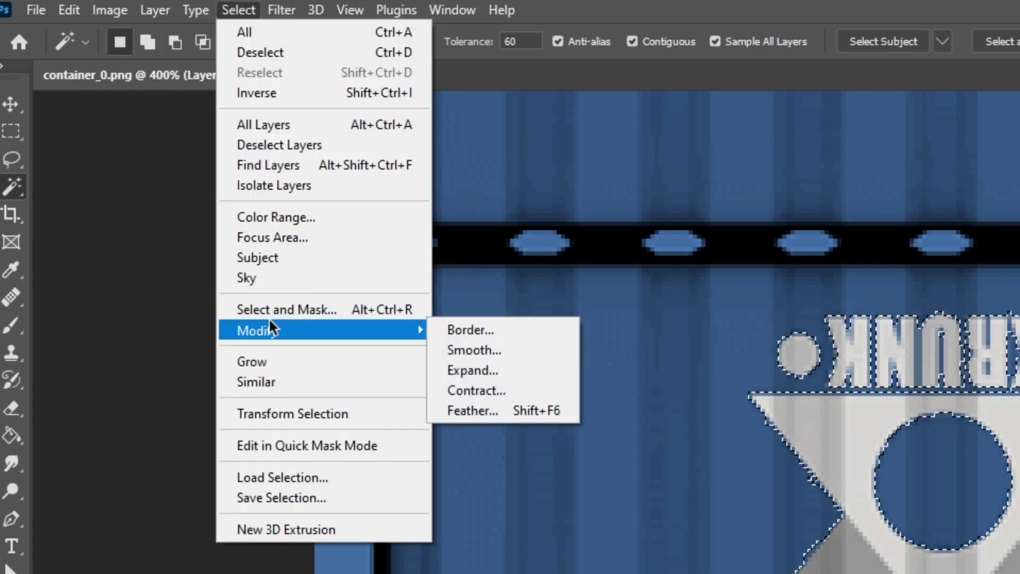
pyautogui.click(487, 365)
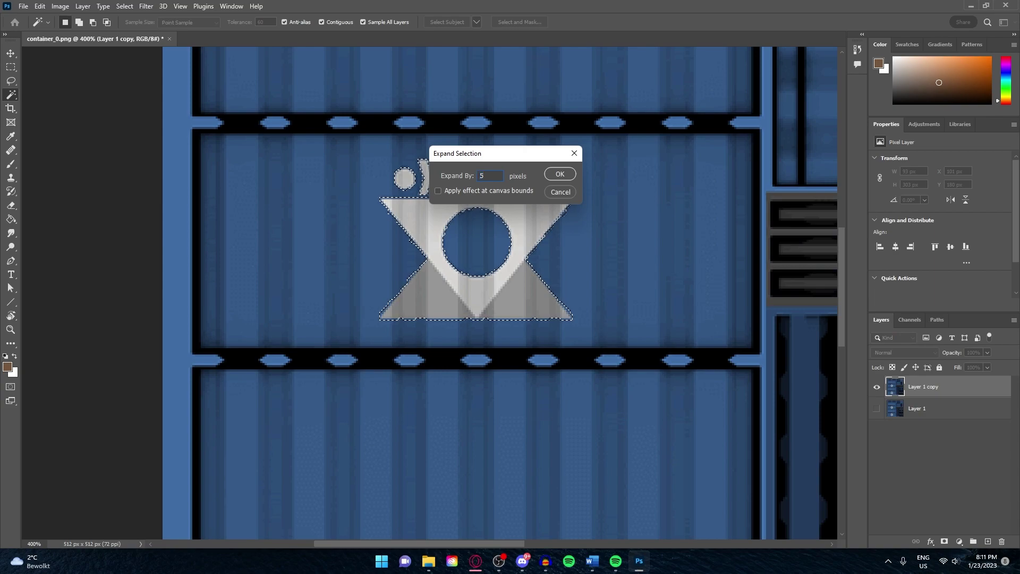
pyautogui.write('5')
pyautogui.click(561, 174)
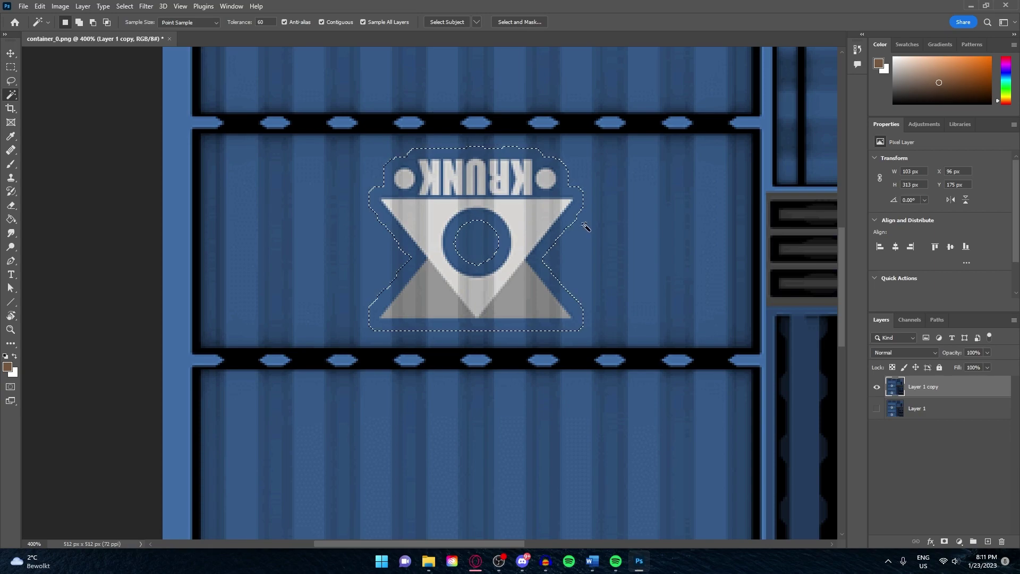
pyautogui.hotkey('ctrl', '0')
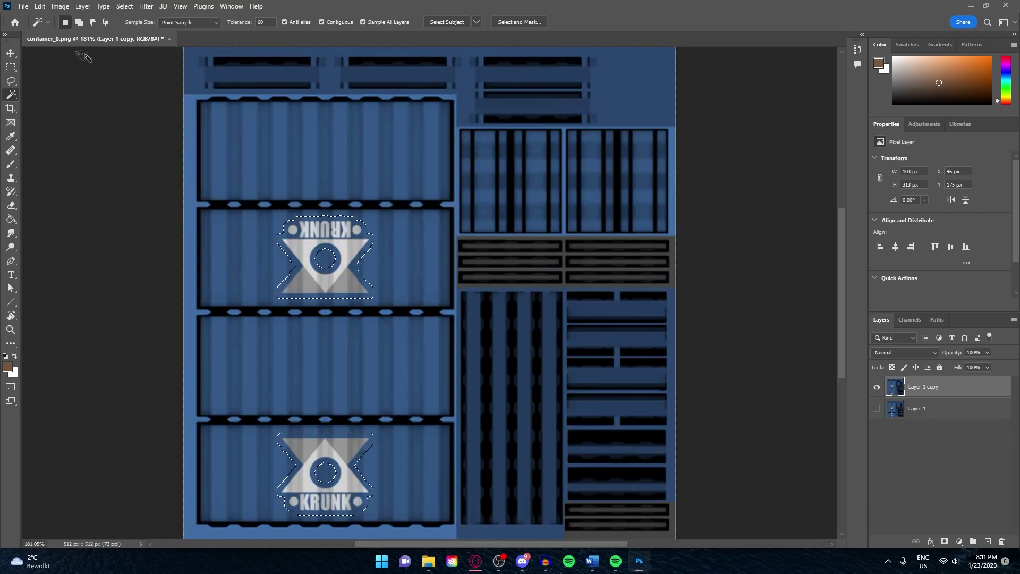
# Step: Content-Aware Fill the selected logo areas, deselect, and make Layer 1 visible again
pyautogui.click(12, 69)
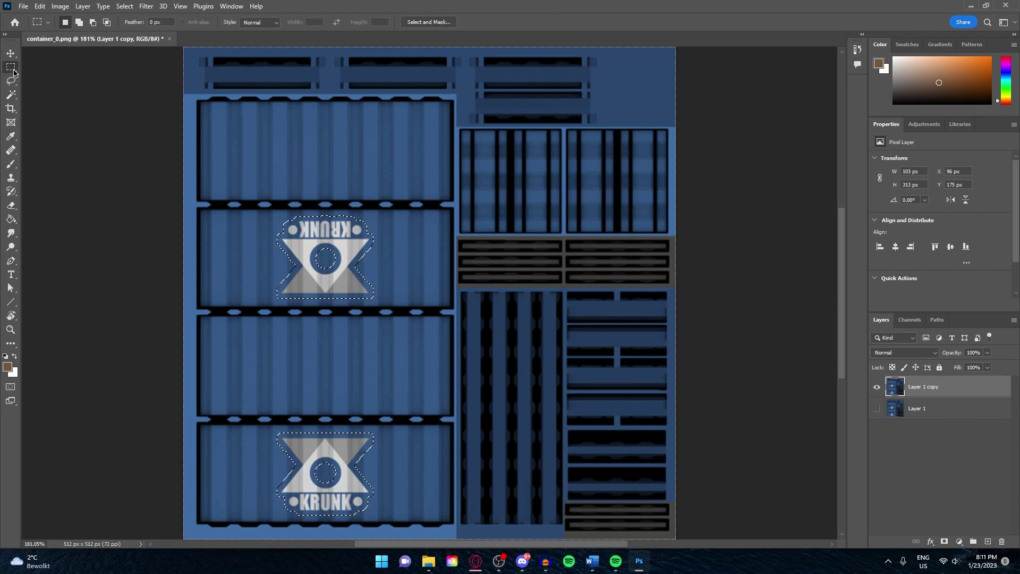
pyautogui.rightClick(301, 232)
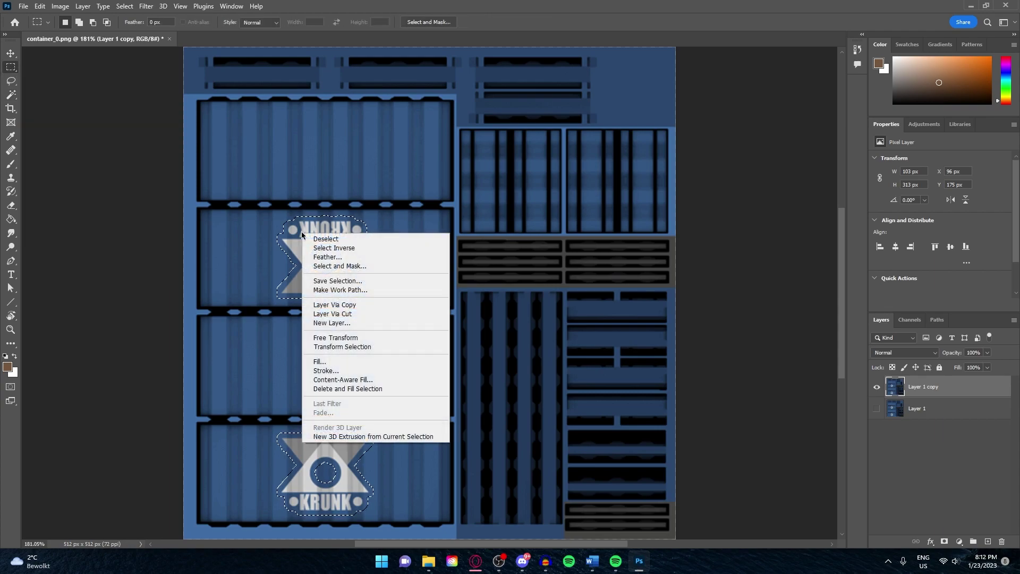
pyautogui.click(387, 381)
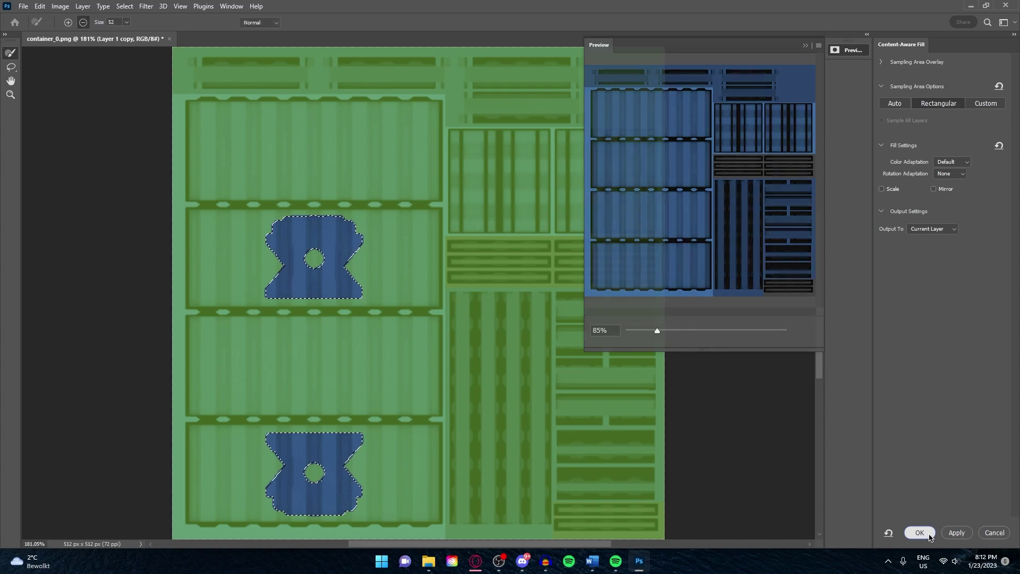
pyautogui.click(927, 532)
pyautogui.hotkey('ctrl', 'd')
pyautogui.hotkey('ctrl', 'a')
pyautogui.click(877, 409)
pyautogui.click(906, 454)
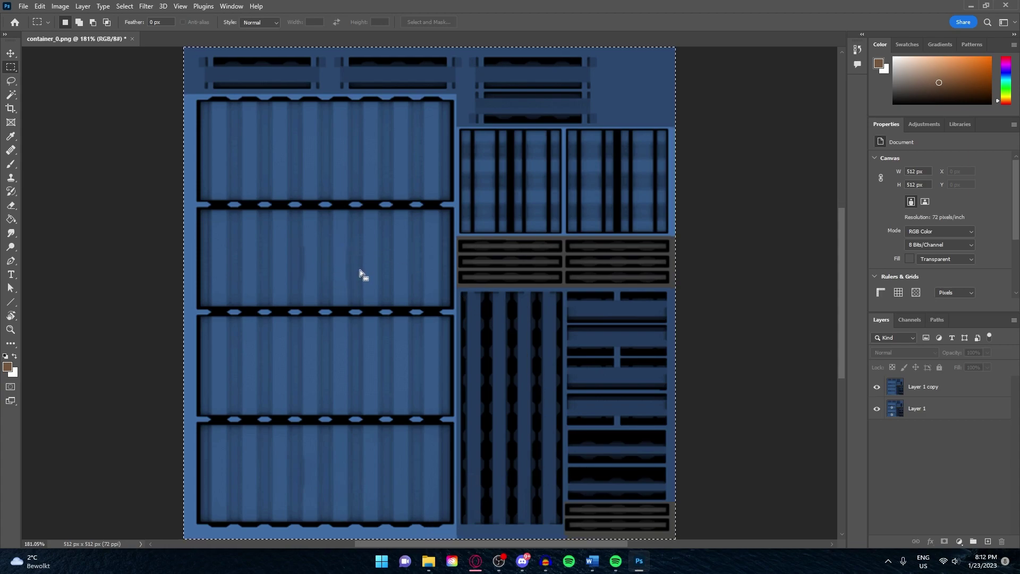
# Step: Drag the photo into the container texture and scale it onto the bottom logo panel
pyautogui.moveTo(488, 375); pyautogui.dragTo(313, 264)
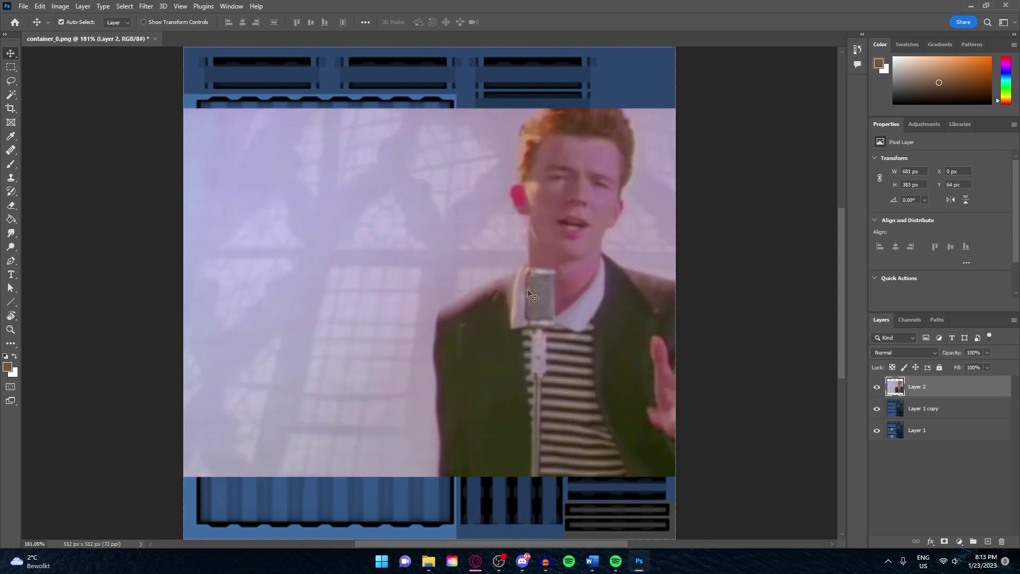
pyautogui.moveTo(516, 290); pyautogui.dragTo(344, 297)
pyautogui.hotkey('ctrl', 't')
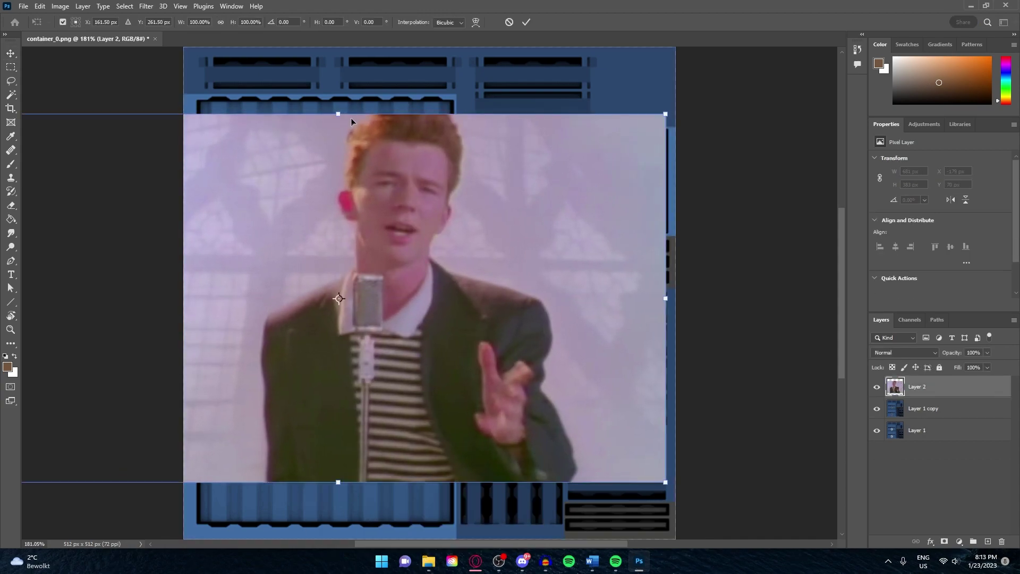
pyautogui.moveTo(336, 112); pyautogui.dragTo(346, 385)
pyautogui.moveTo(351, 431); pyautogui.dragTo(296, 469)
pyautogui.moveTo(371, 472); pyautogui.dragTo(453, 475)
pyautogui.press('Return')
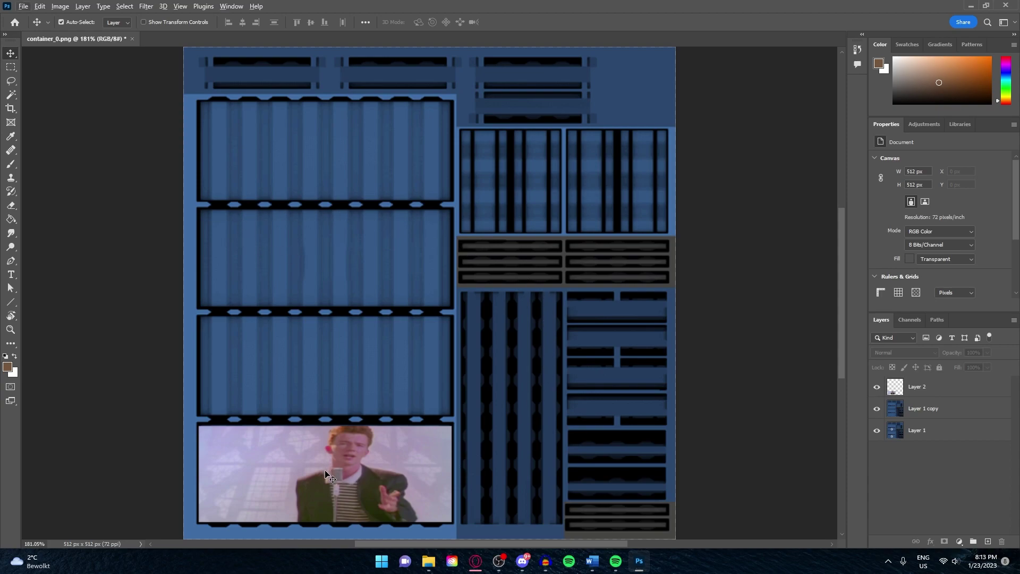
# Step: Duplicate the photo onto the upper logo panel and flip the copy vertically
pyautogui.moveTo(326, 480); pyautogui.dragTo(325, 264)
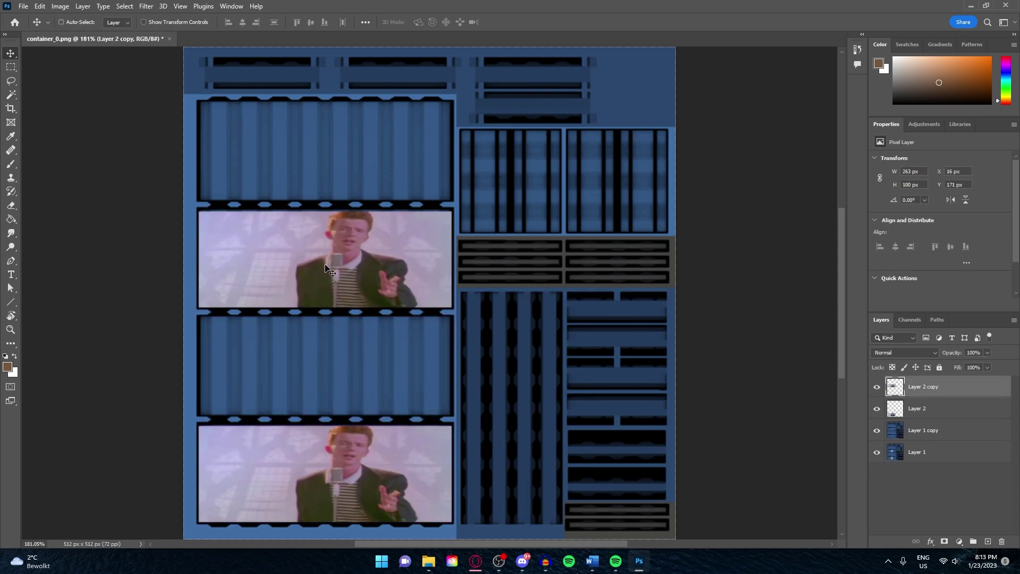
pyautogui.hotkey('ctrl', 't')
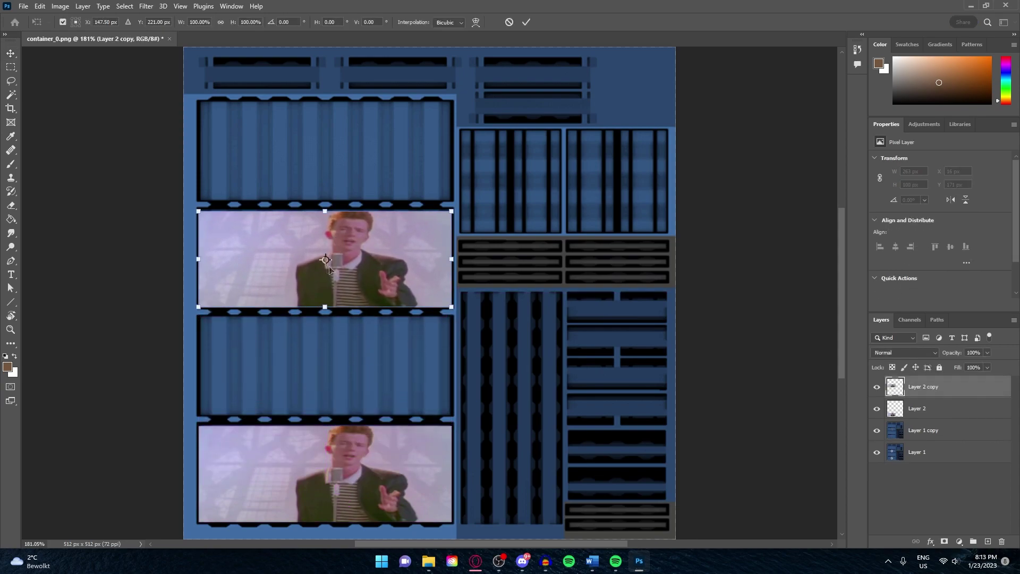
pyautogui.rightClick(395, 270)
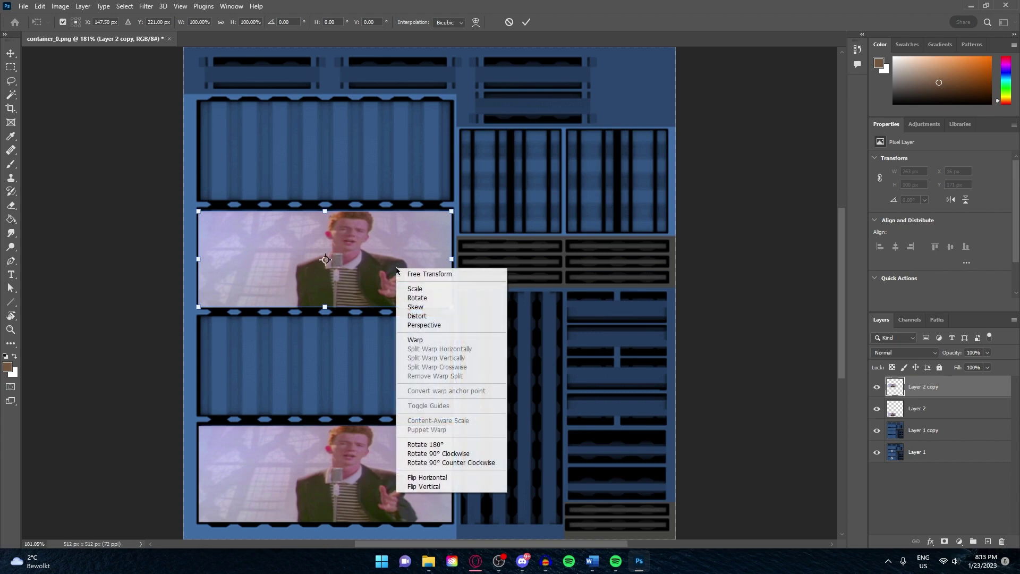
pyautogui.click(461, 487)
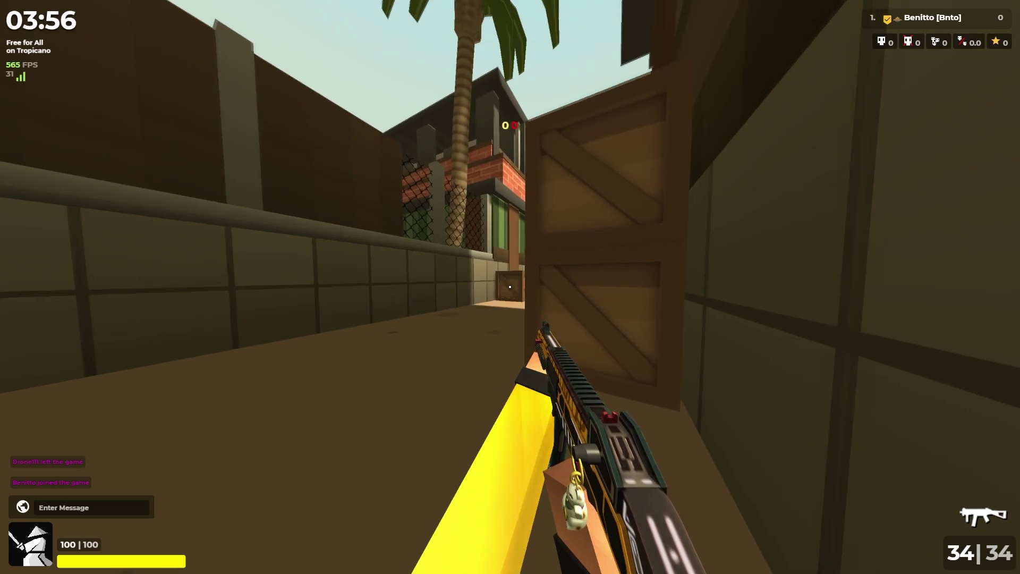
# Step: Walk through the Krunker map, firing and swapping weapons, into the container room
pyautogui.press('w')
pyautogui.click(510, 287)
pyautogui.press('3')
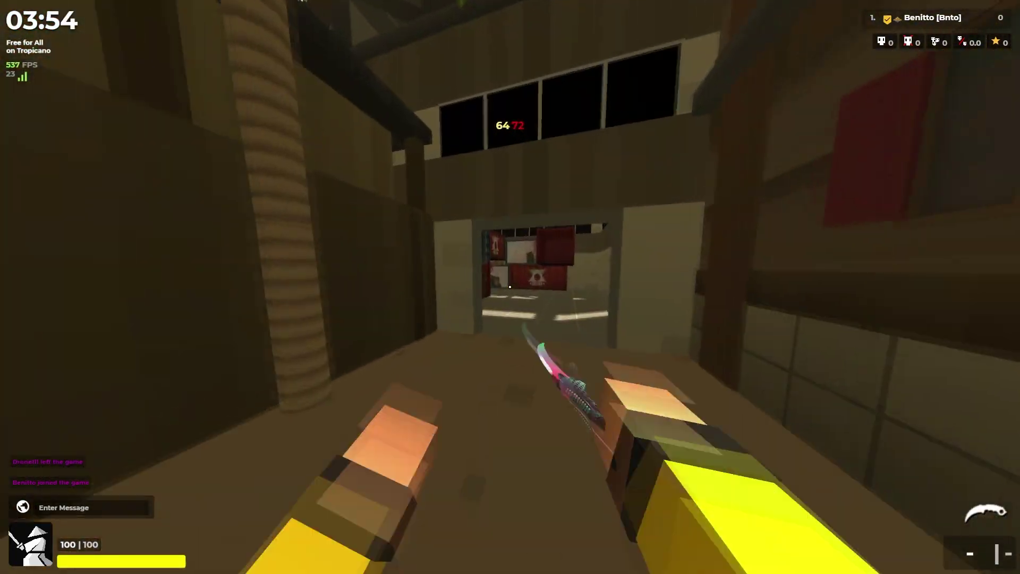
pyautogui.press('w')
pyautogui.press('1')
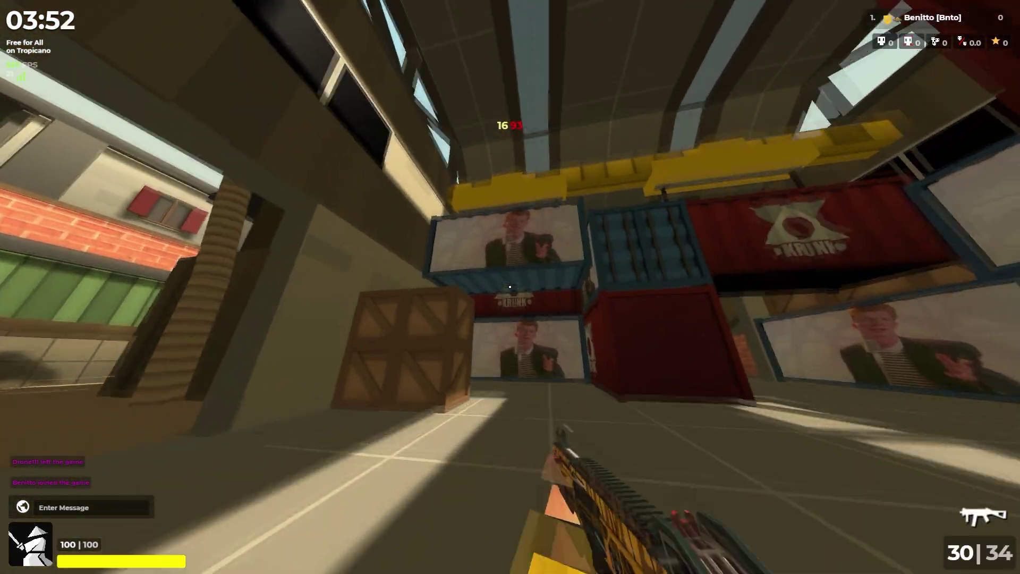
# Step: Approach the photo-covered blue container, then head along the brick-walled street
pyautogui.press('r')
pyautogui.press('w')
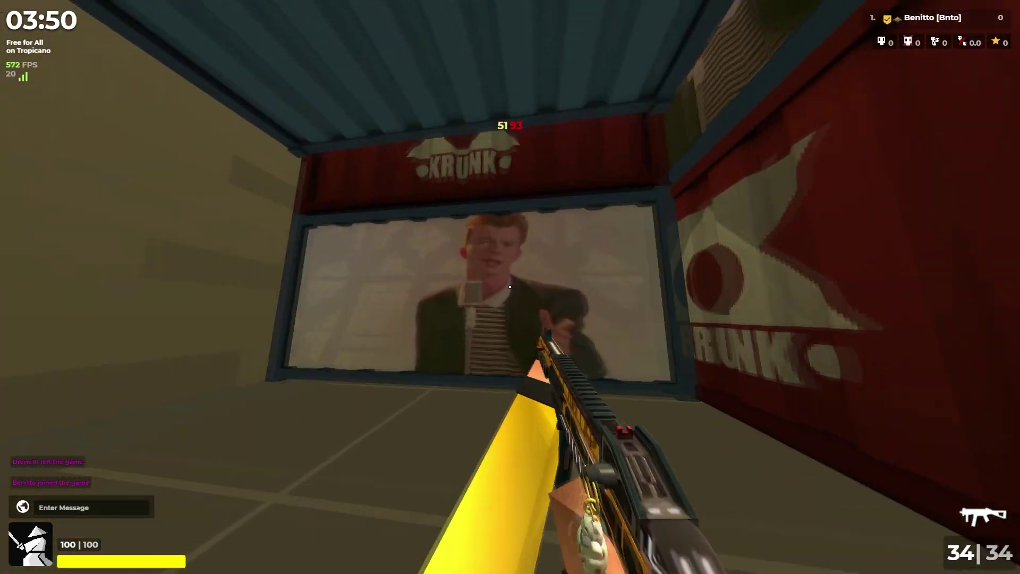
pyautogui.press('w')
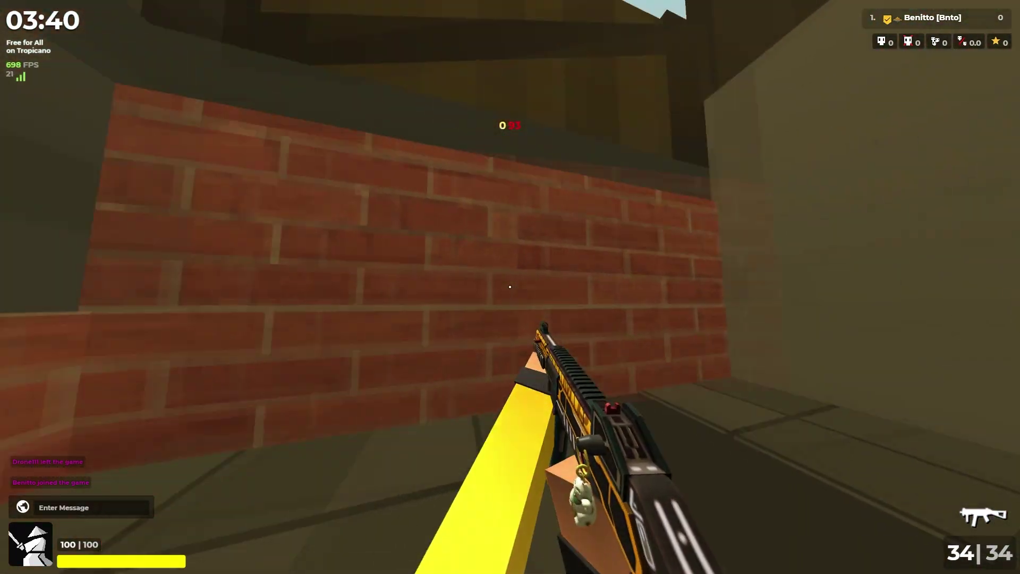
pyautogui.press('w')
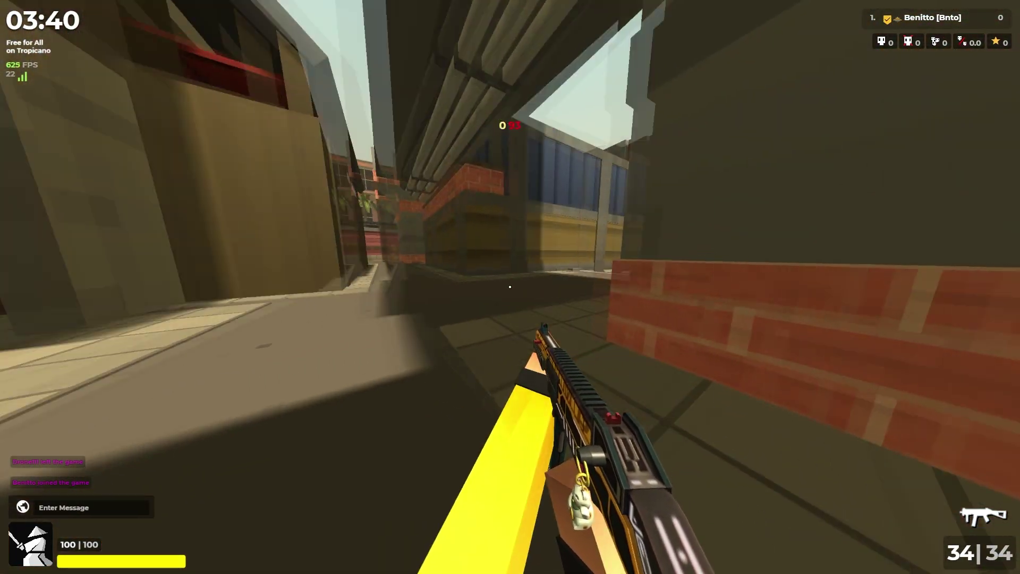
pyautogui.press('w')
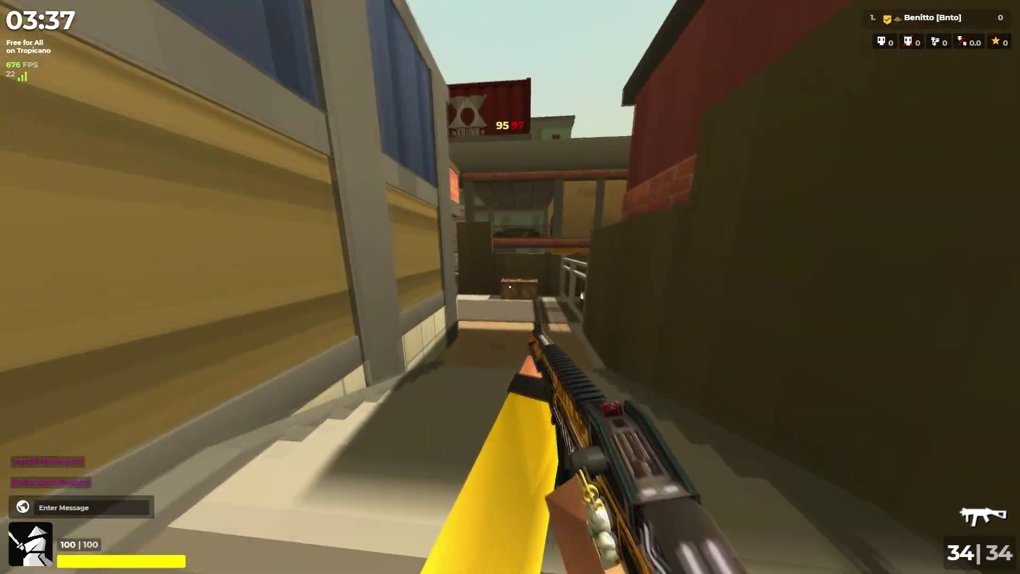
pyautogui.press('w')
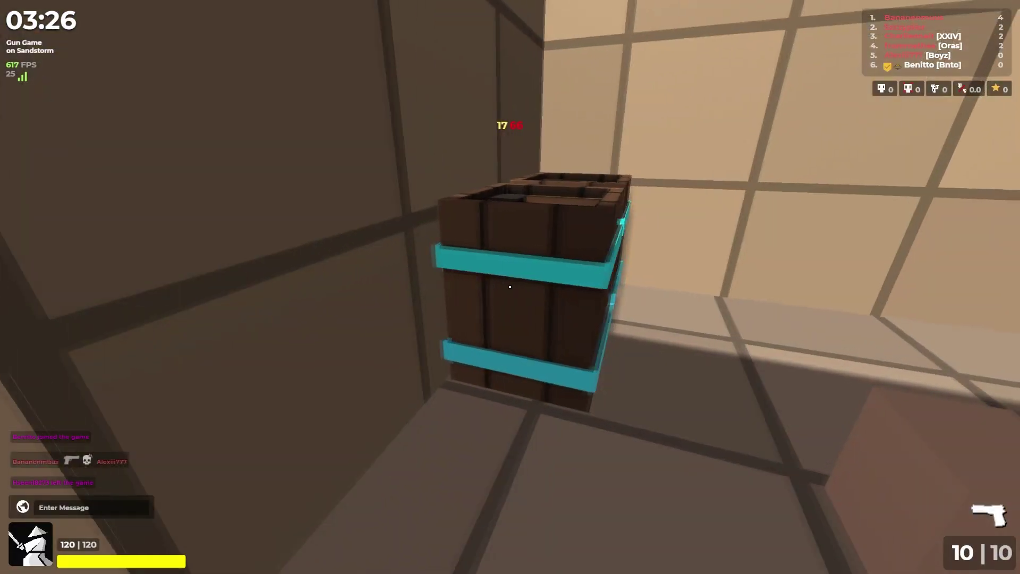
pyautogui.press('w')
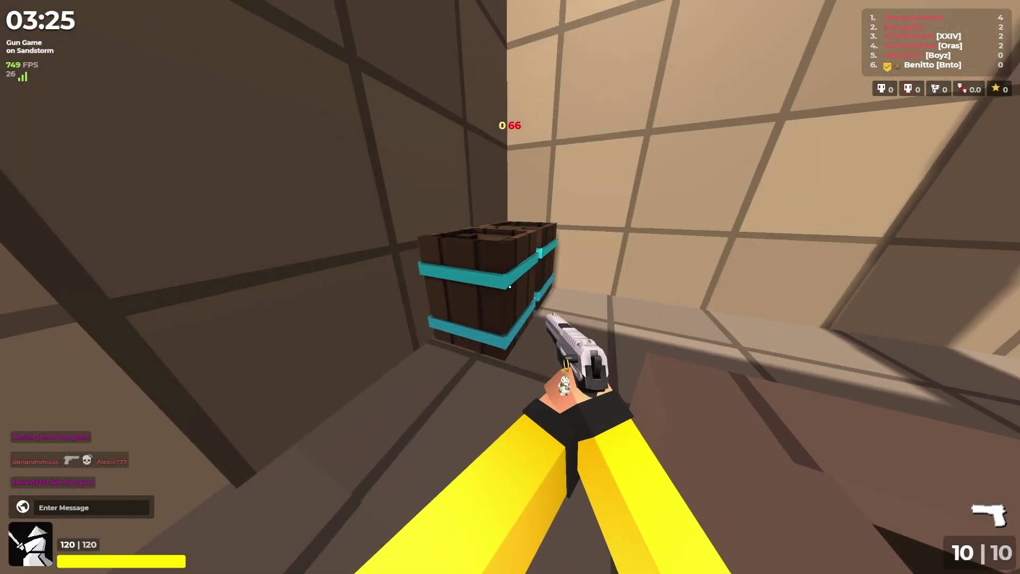